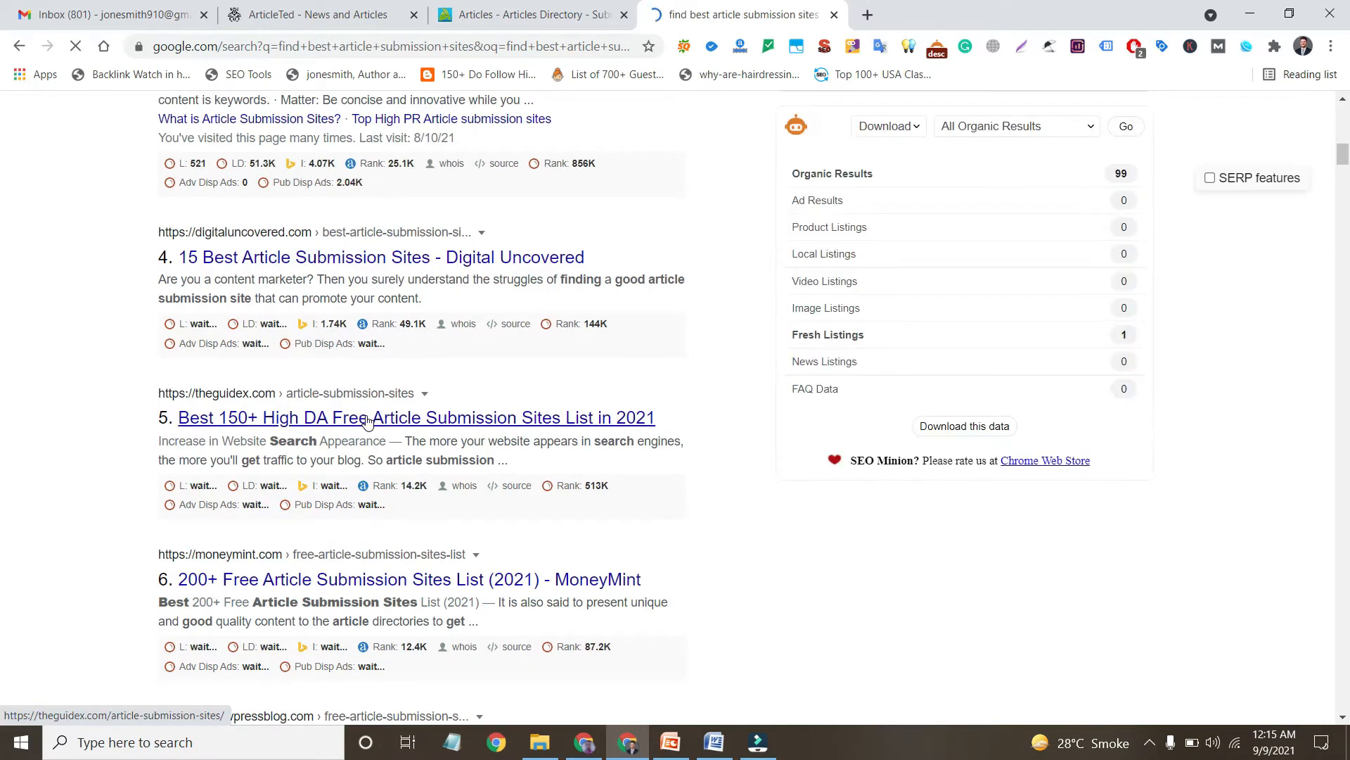
- Open the theguidex.com search result "Best 150+ High DA Free Article Submission Sites List in 2021" and examine its table of submission domains
{"action": "scroll", "coordinate": [366, 421], "scroll_direction": "down", "scroll_amount": 4}
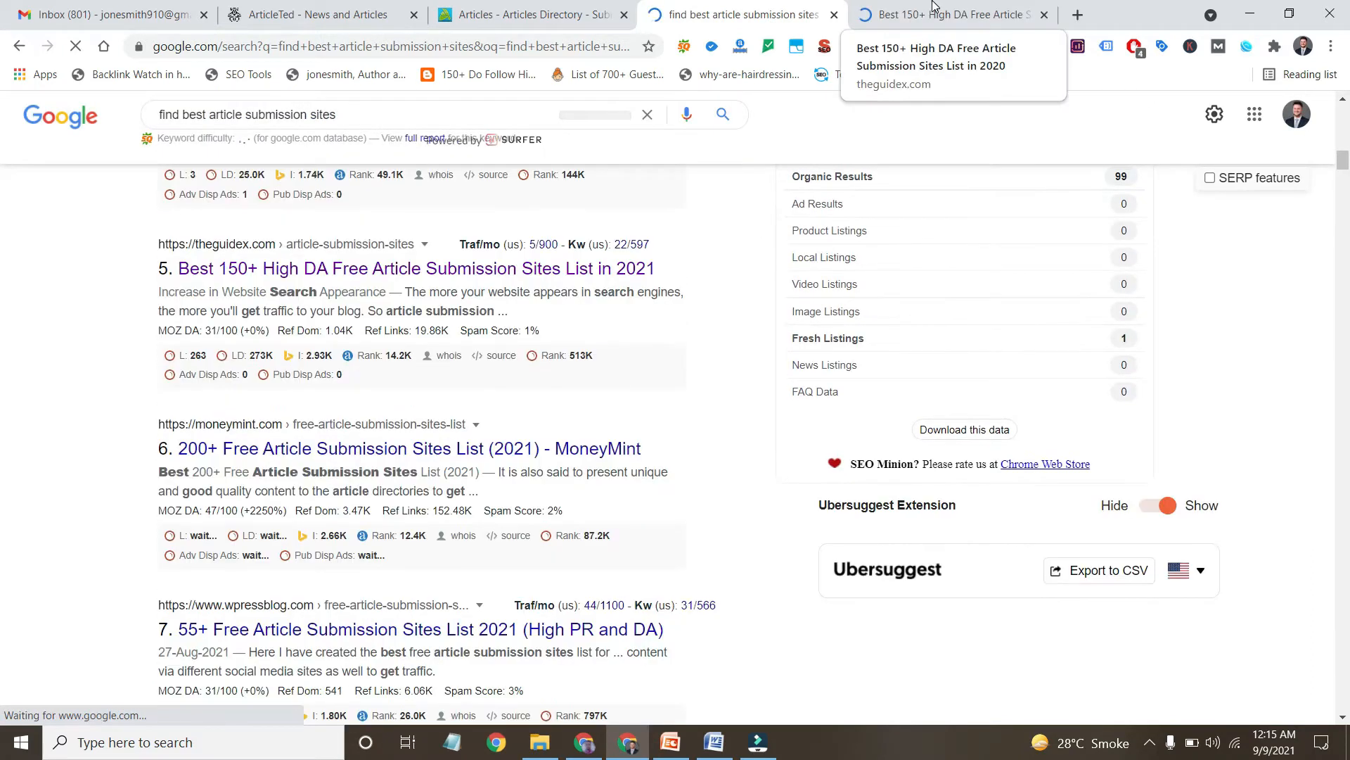
{"action": "left_click", "coordinate": [934, 7]}
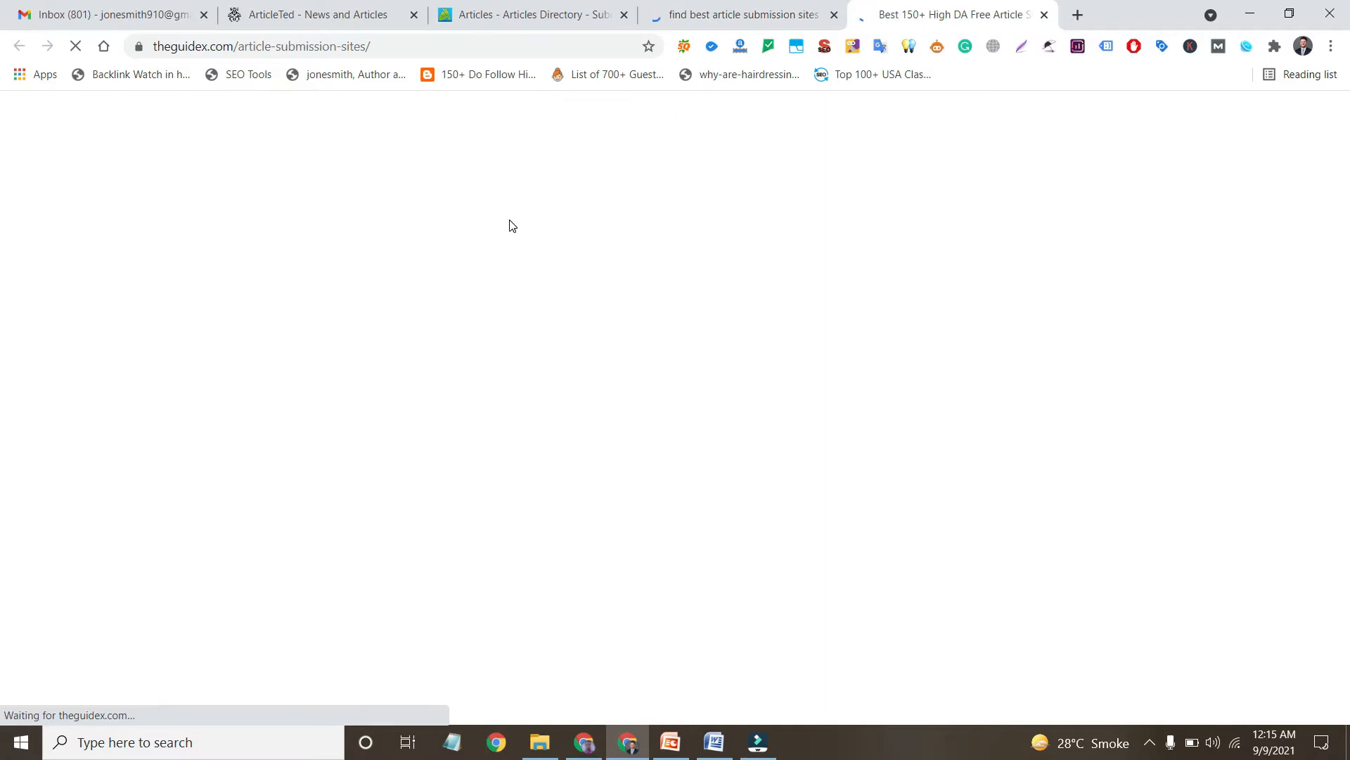
{"action": "scroll", "coordinate": [430, 321], "scroll_direction": "down", "scroll_amount": 15}
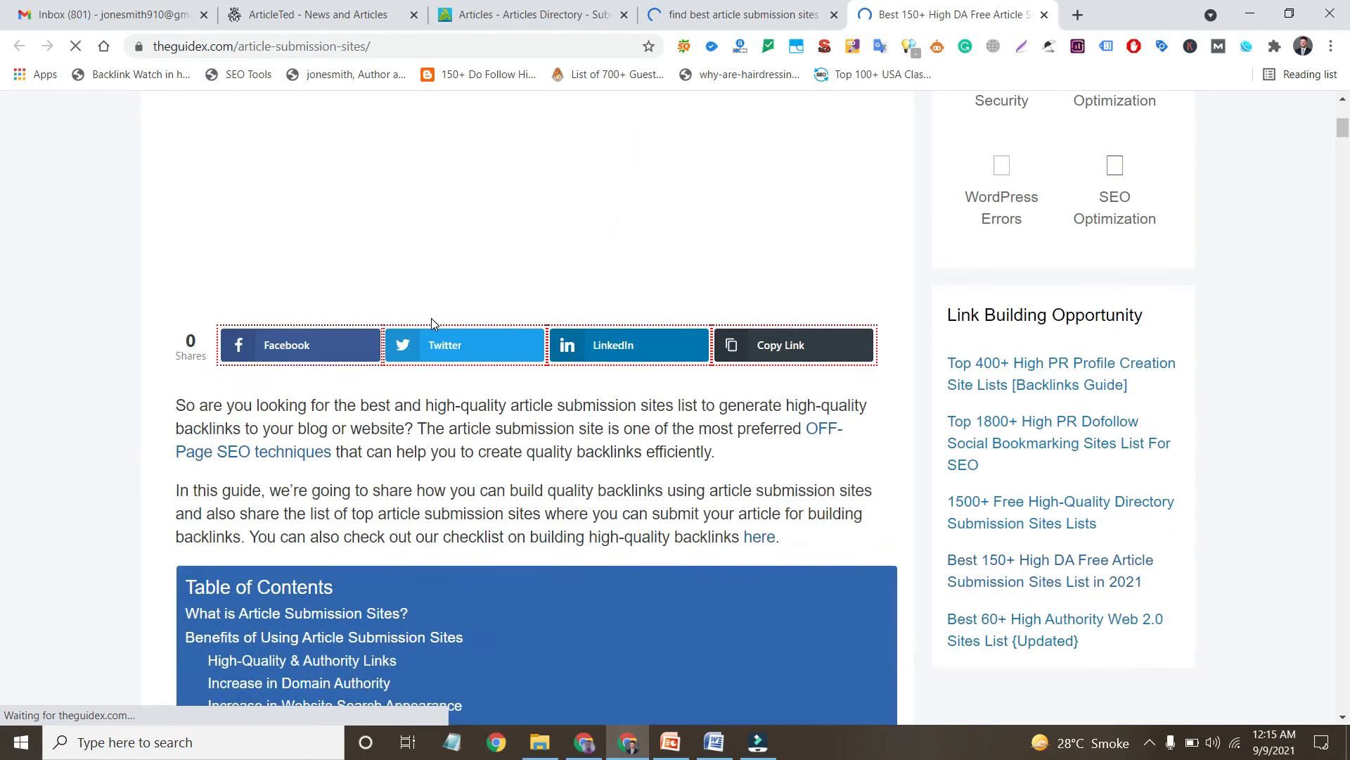
{"action": "scroll", "coordinate": [437, 323], "scroll_direction": "down", "scroll_amount": 13}
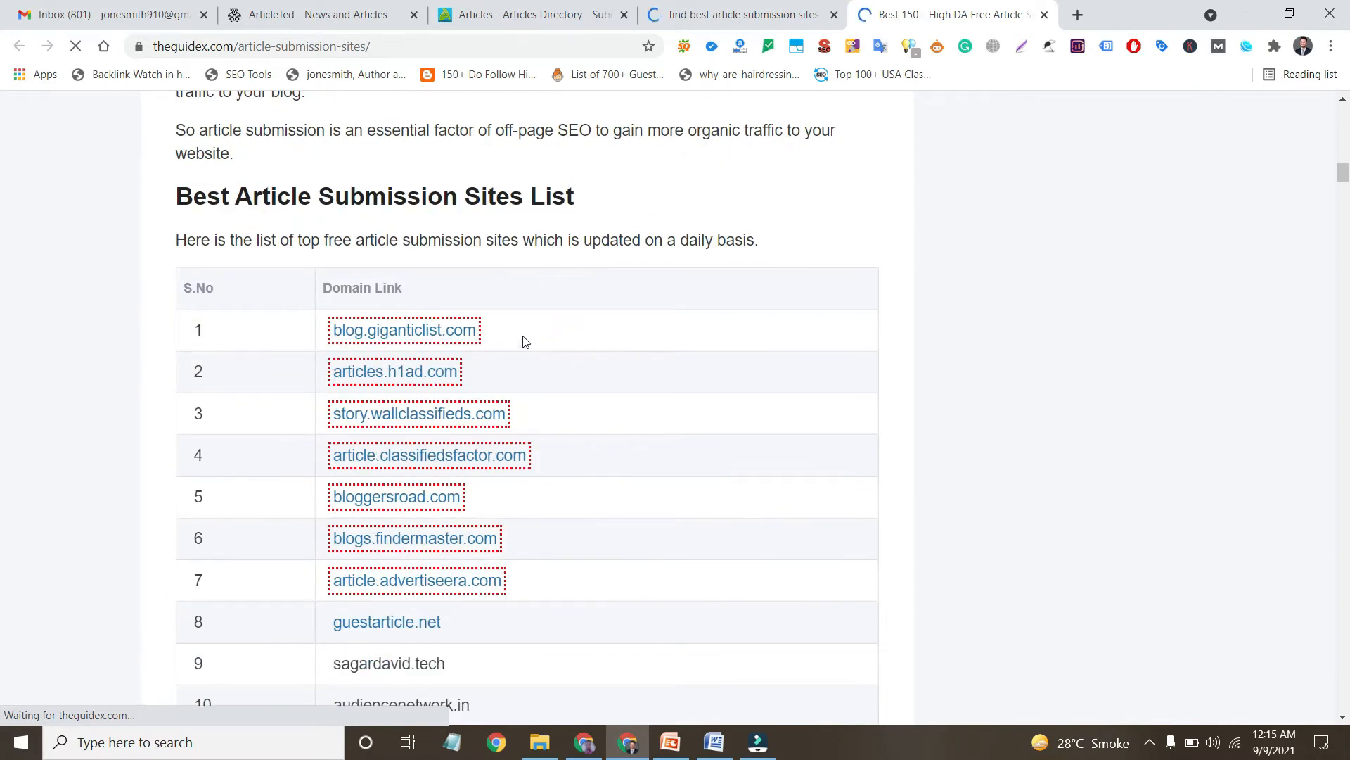
{"action": "scroll", "coordinate": [524, 340], "scroll_direction": "down", "scroll_amount": 4}
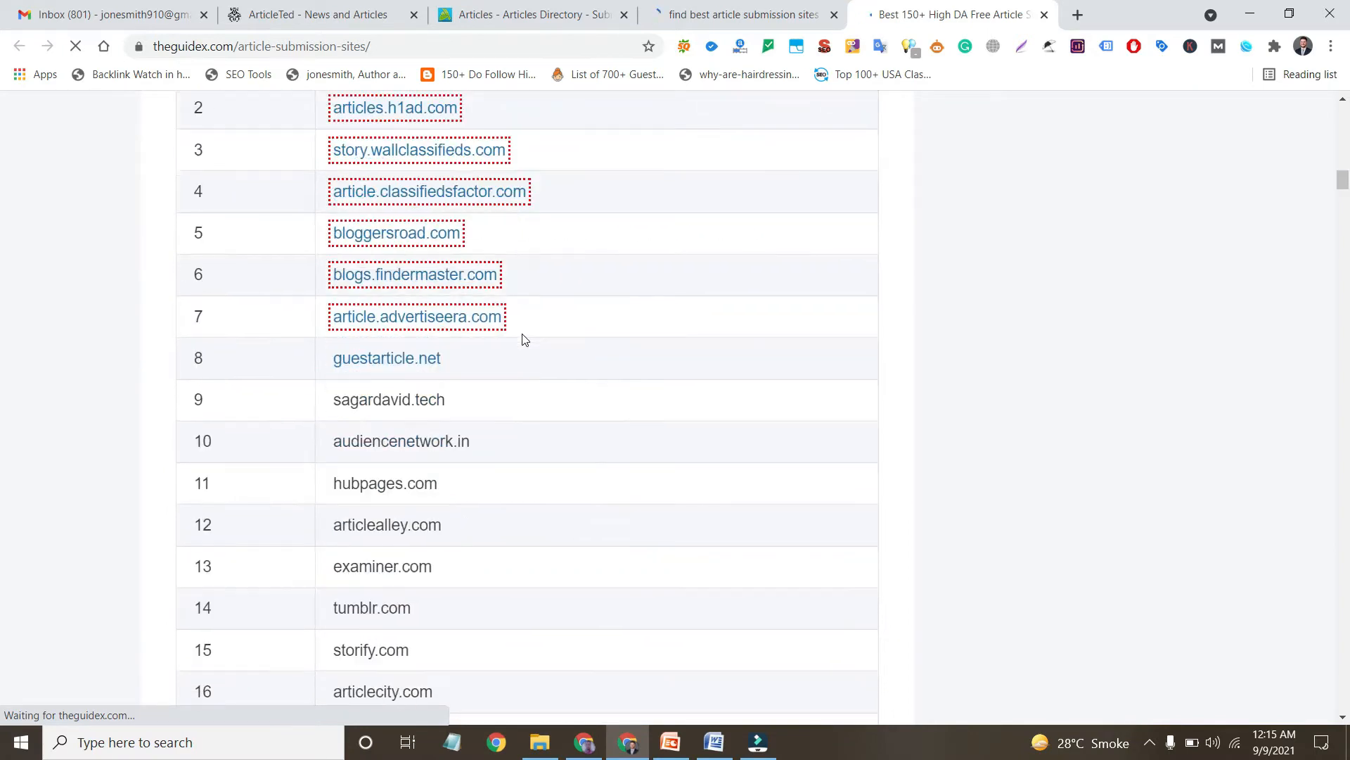
{"action": "scroll", "coordinate": [524, 340], "scroll_direction": "down", "scroll_amount": 4}
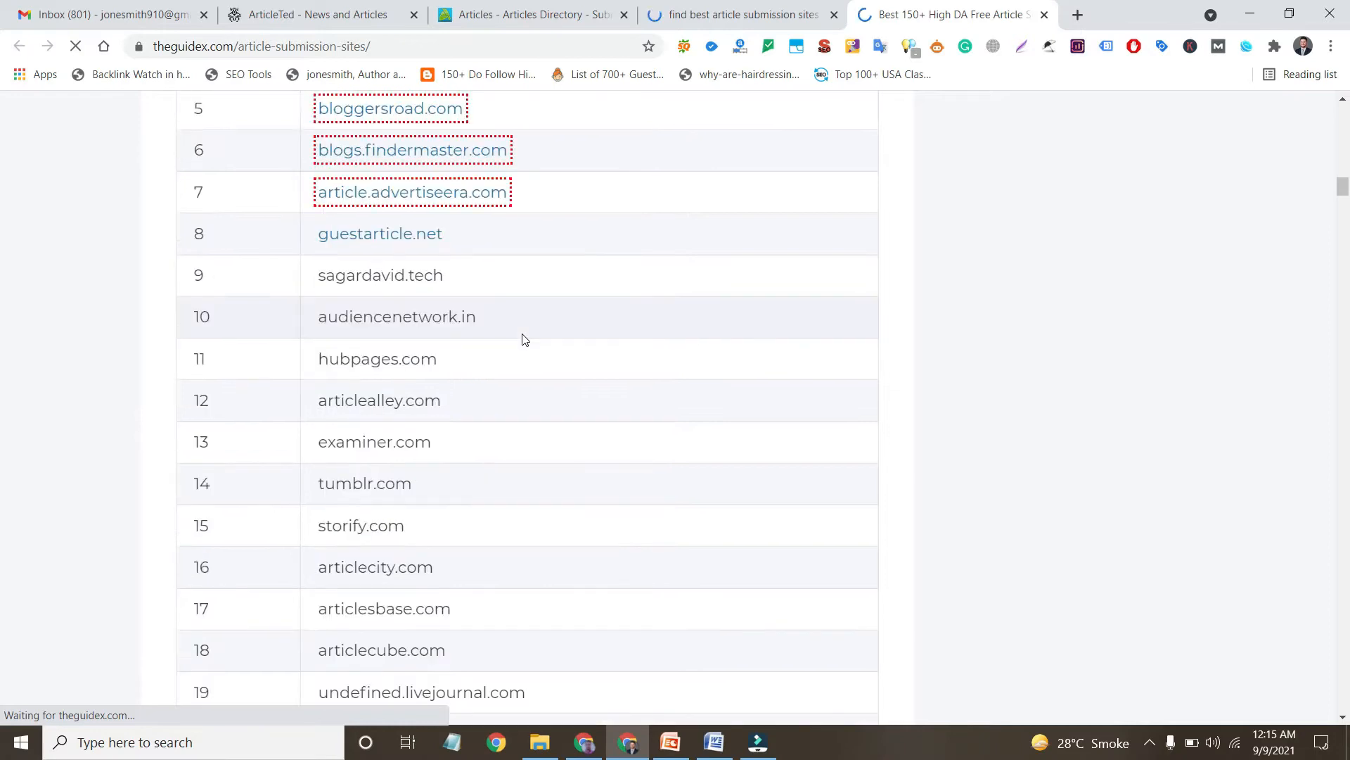
{"action": "scroll", "coordinate": [469, 359], "scroll_direction": "down", "scroll_amount": 5}
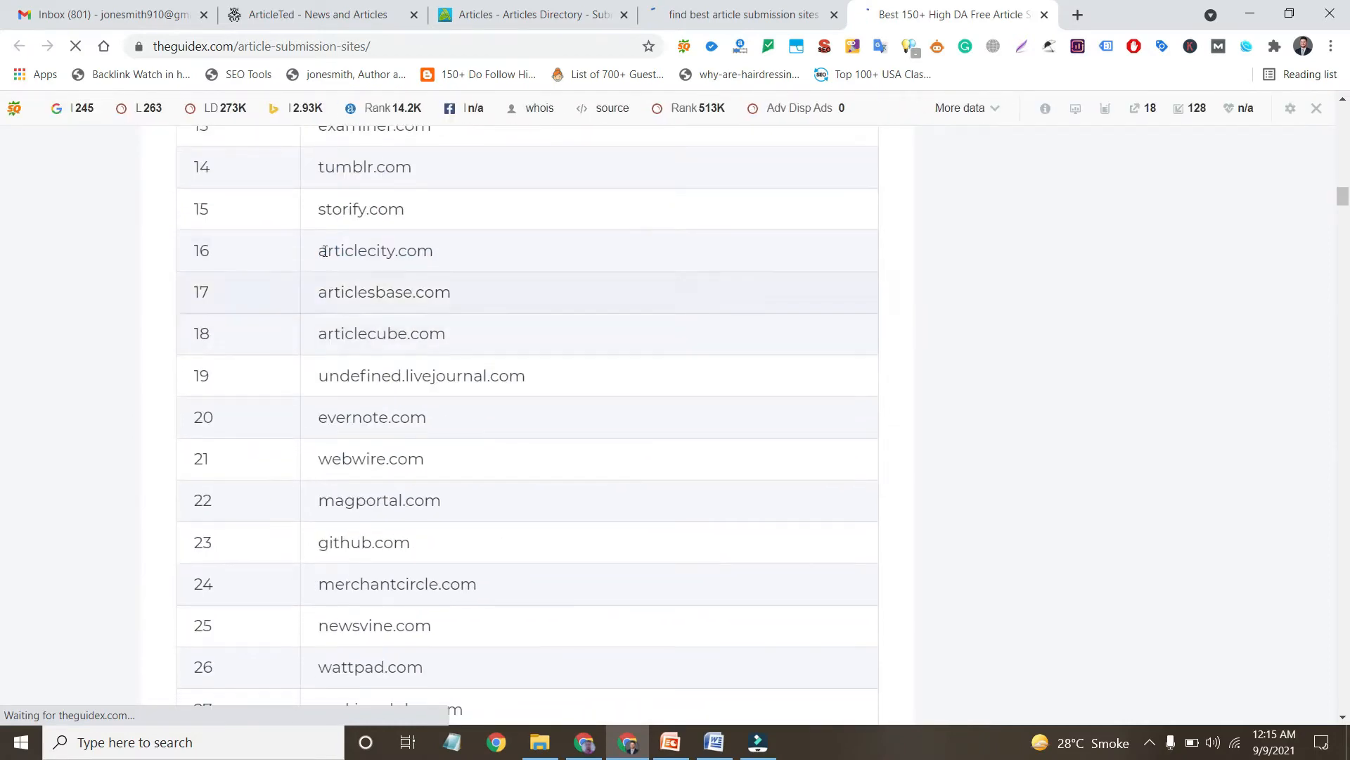
{"action": "scroll", "coordinate": [323, 272], "scroll_direction": "down", "scroll_amount": 1}
{"action": "scroll", "coordinate": [375, 266], "scroll_direction": "down", "scroll_amount": 2}
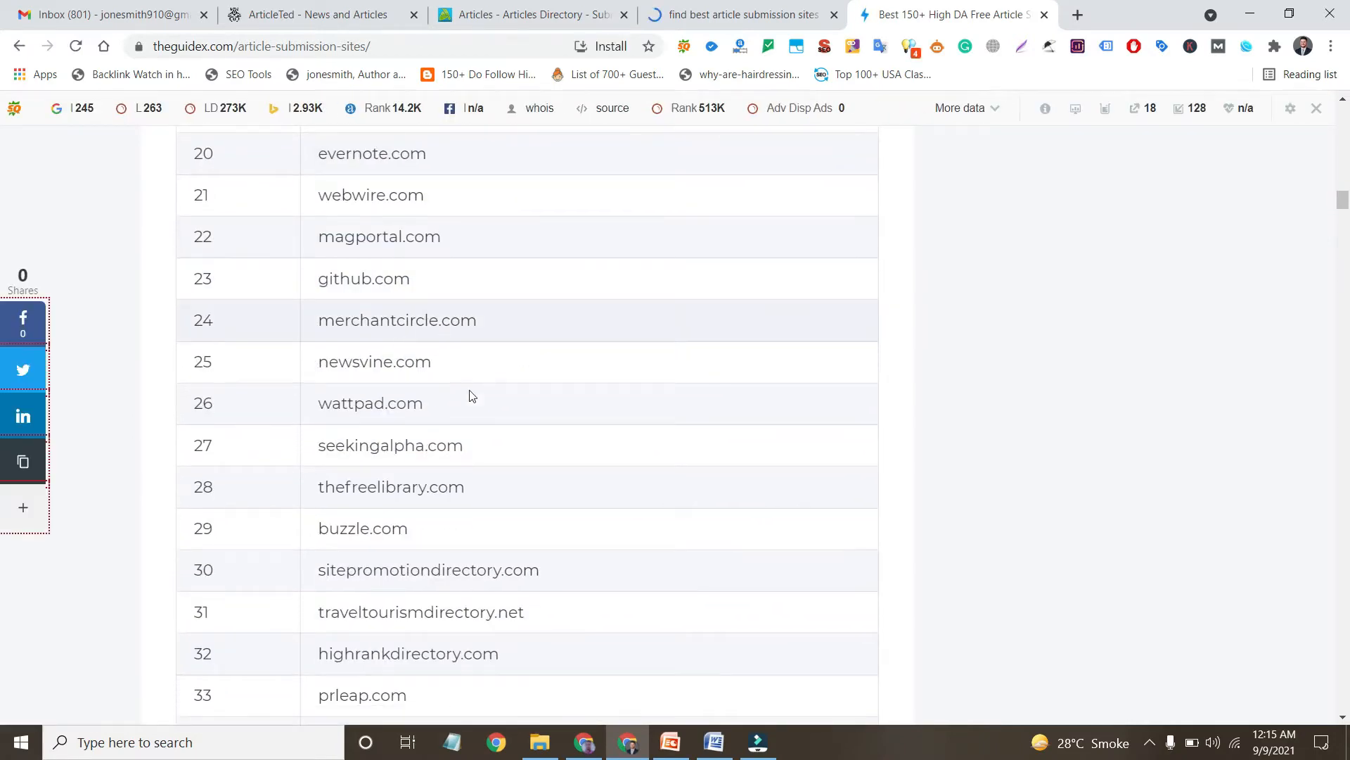
{"action": "scroll", "coordinate": [465, 436], "scroll_direction": "down", "scroll_amount": 3}
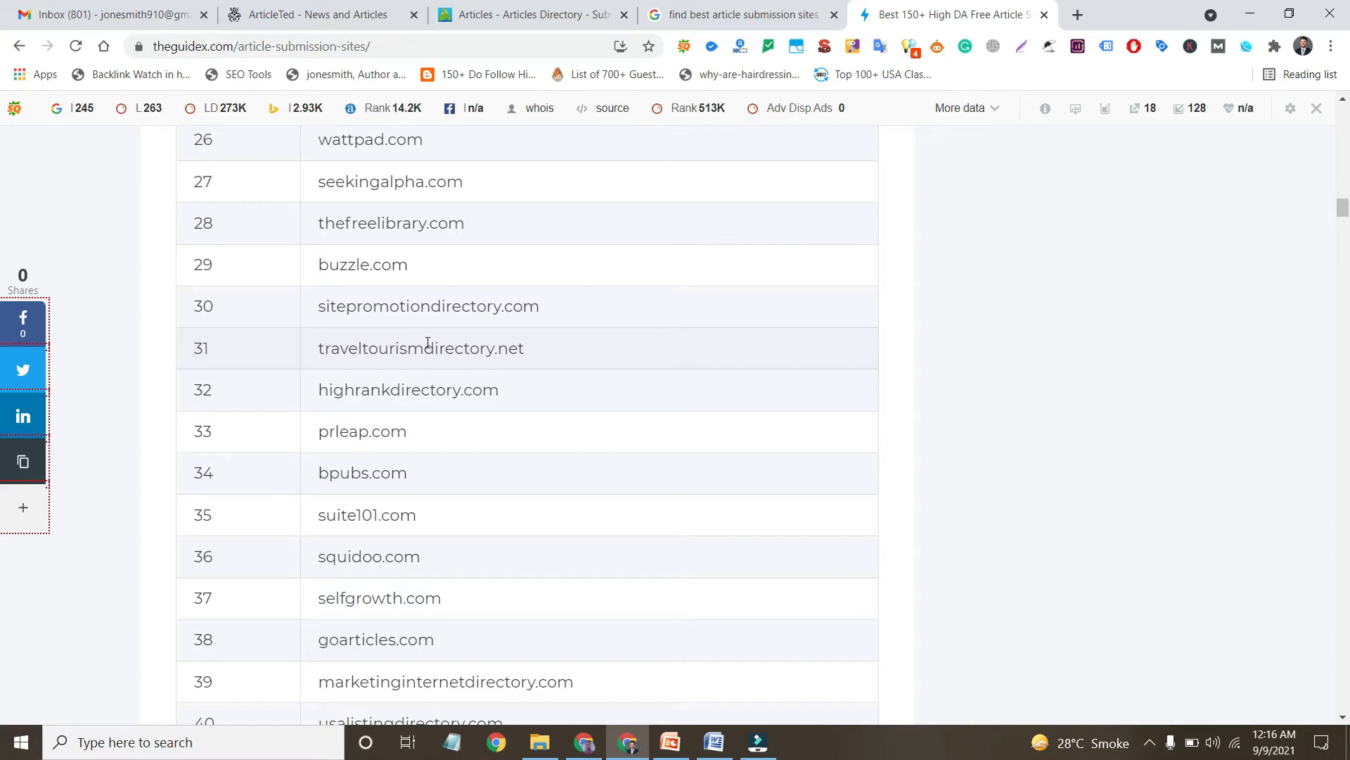
{"action": "scroll", "coordinate": [450, 401], "scroll_direction": "down", "scroll_amount": 9}
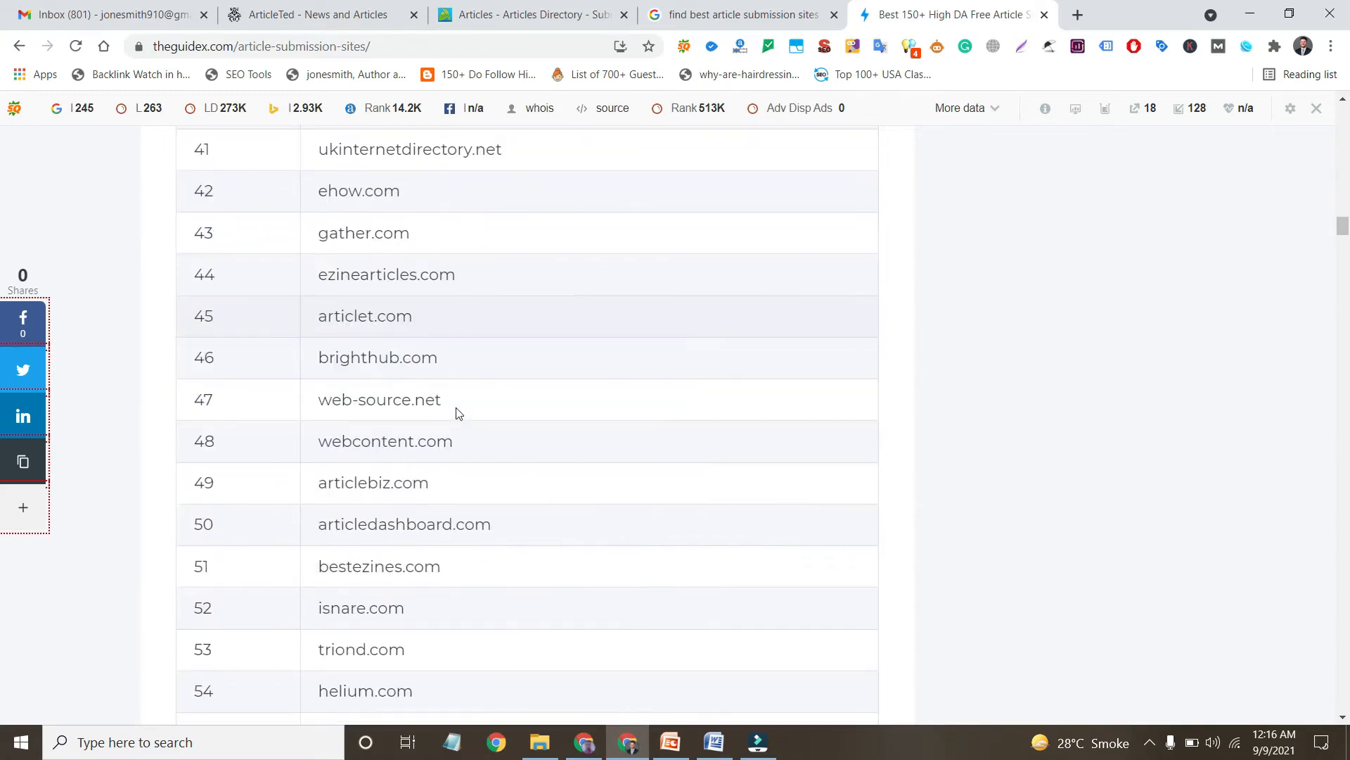
{"action": "scroll", "coordinate": [465, 559], "scroll_direction": "down", "scroll_amount": 4}
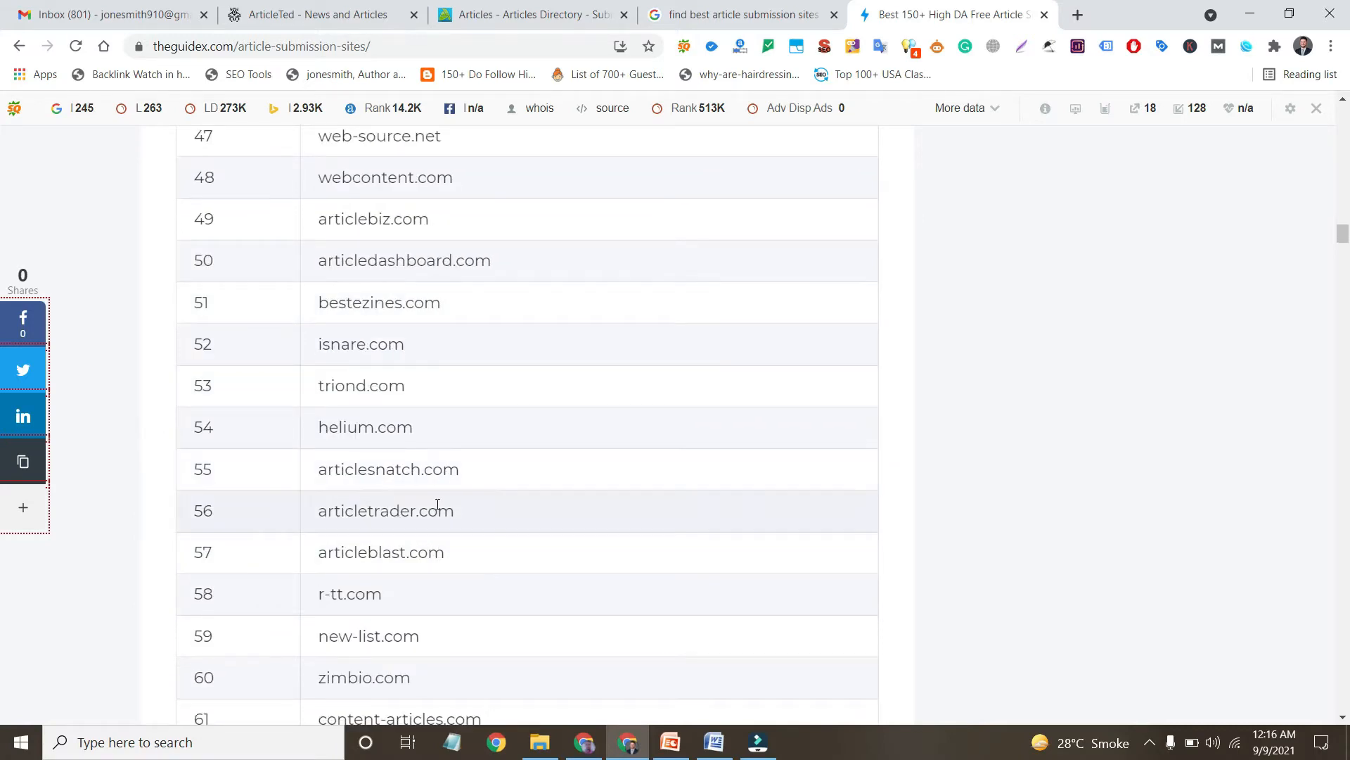
{"action": "scroll", "coordinate": [422, 494], "scroll_direction": "down", "scroll_amount": 5}
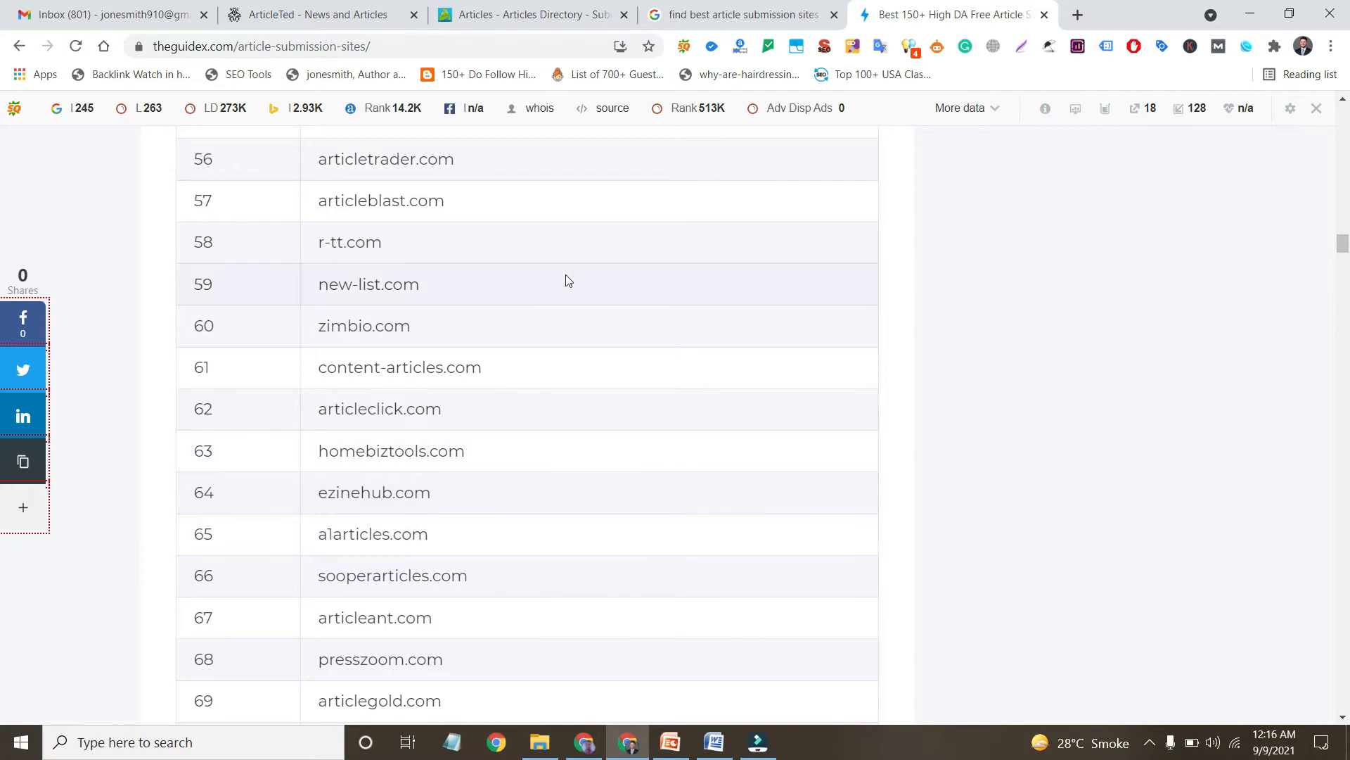
- Open the login page of articlescad.com and close the Google search results and theguidex.com pages
{"action": "left_click", "coordinate": [536, 7]}
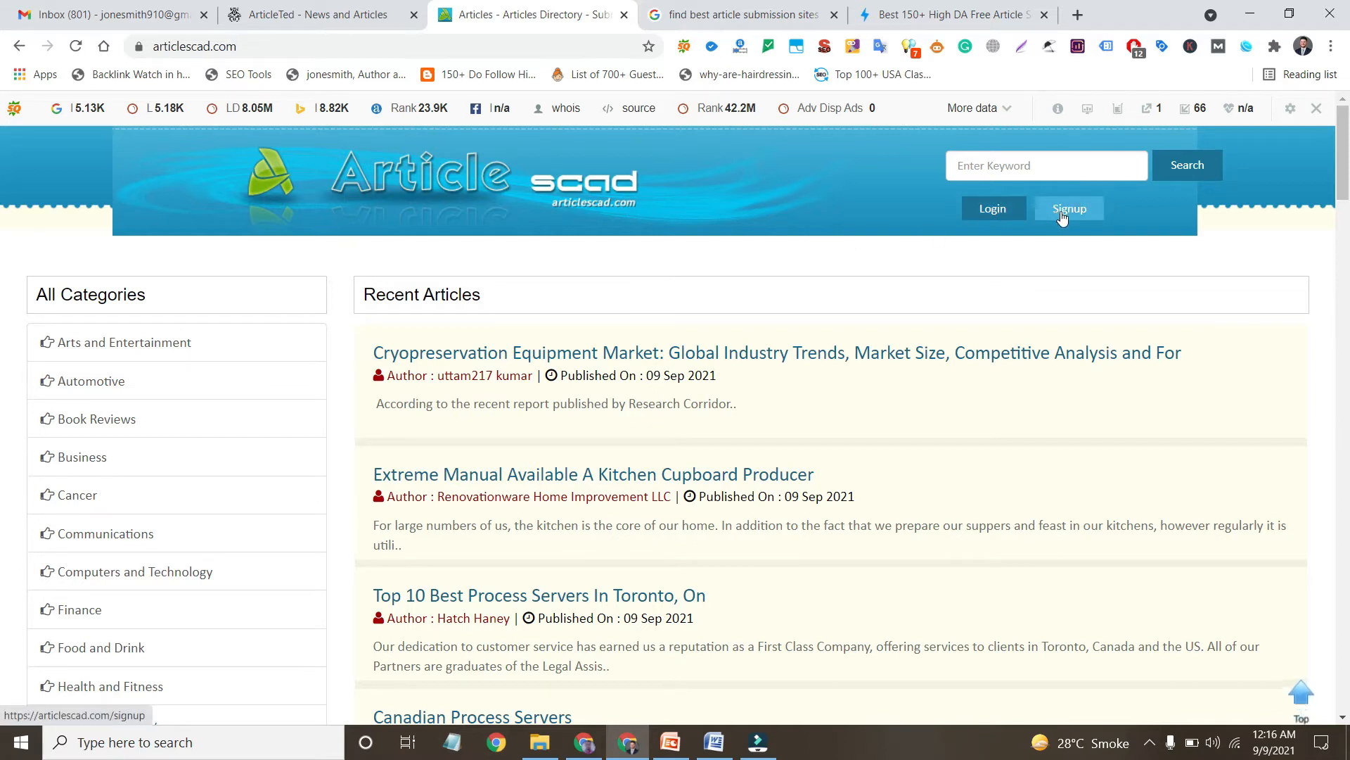
{"action": "left_click", "coordinate": [1001, 220]}
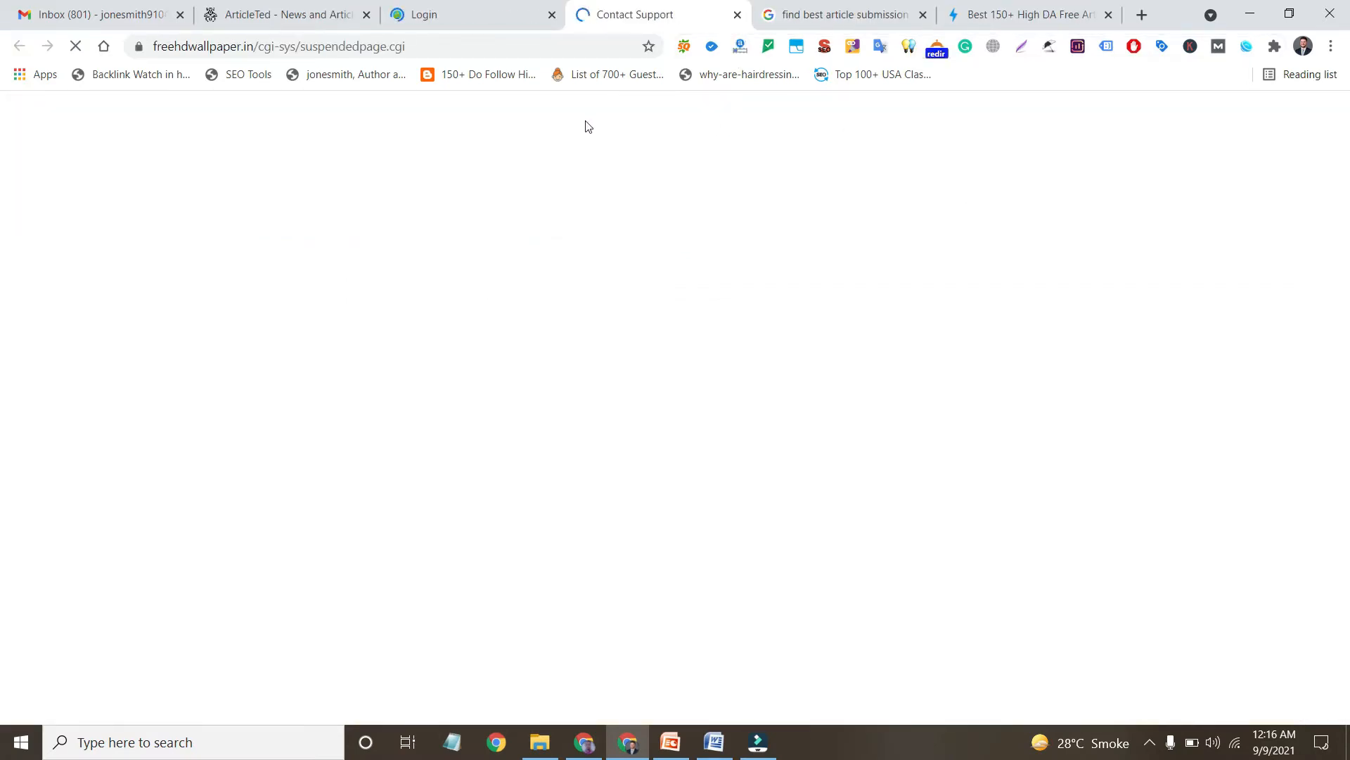
{"action": "left_click", "coordinate": [512, 7]}
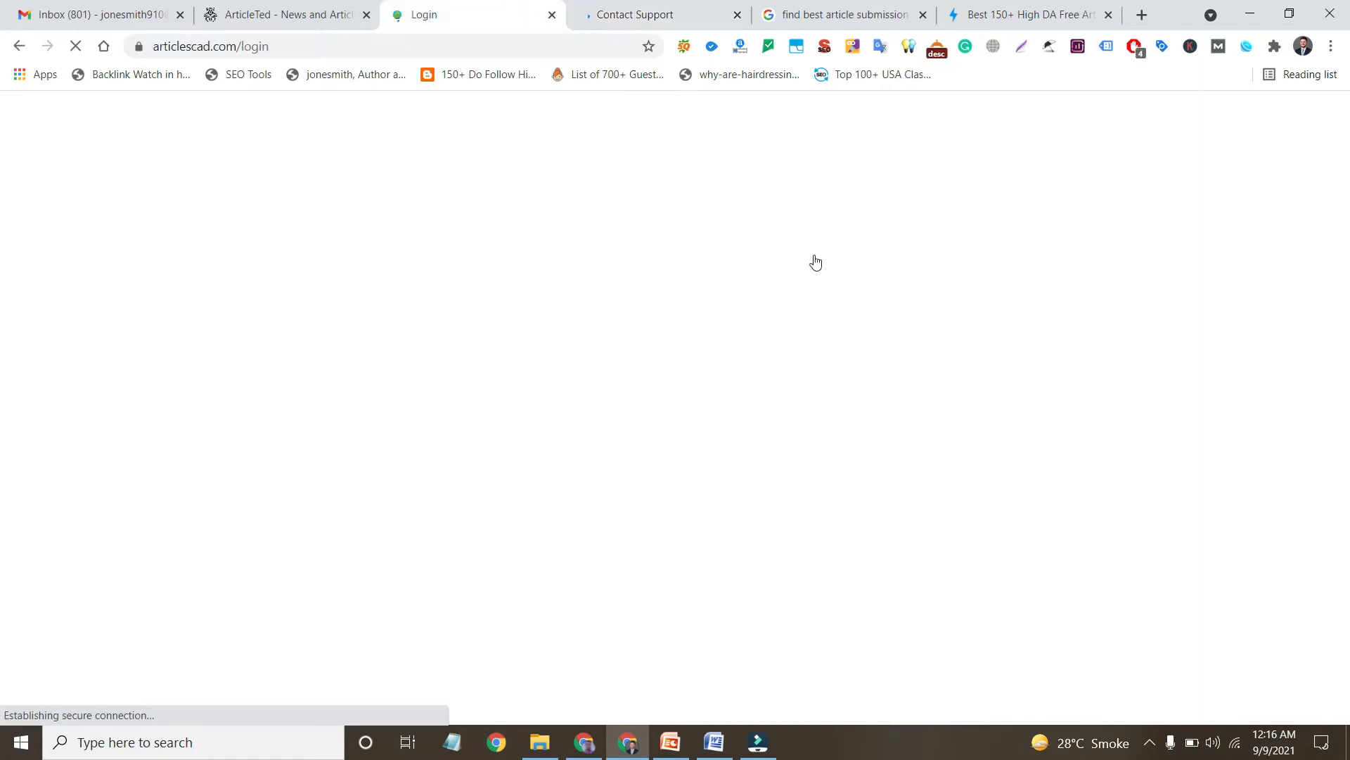
{"action": "left_click", "coordinate": [923, 14]}
{"action": "left_click", "coordinate": [923, 15]}
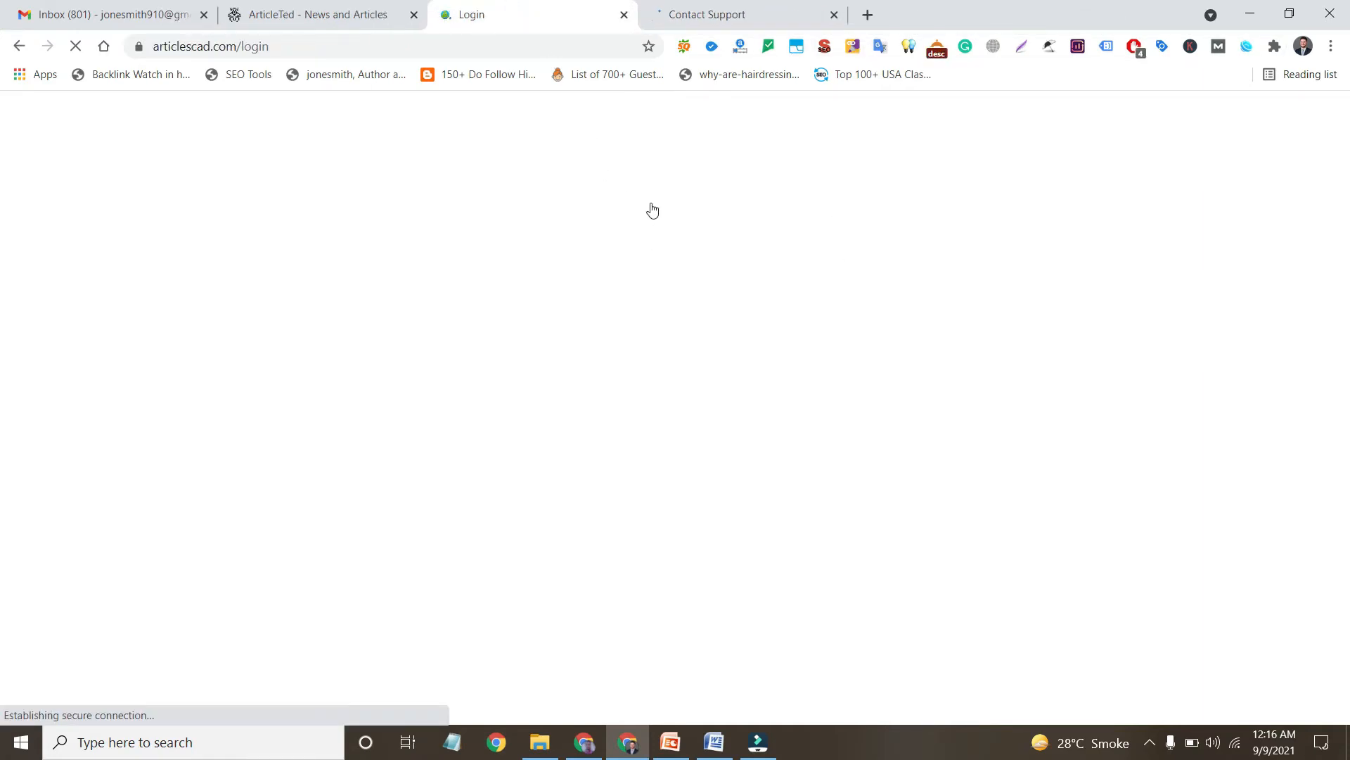
{"action": "left_click", "coordinate": [375, 8]}
{"action": "left_click", "coordinate": [492, 14]}
{"action": "left_click", "coordinate": [706, 14]}
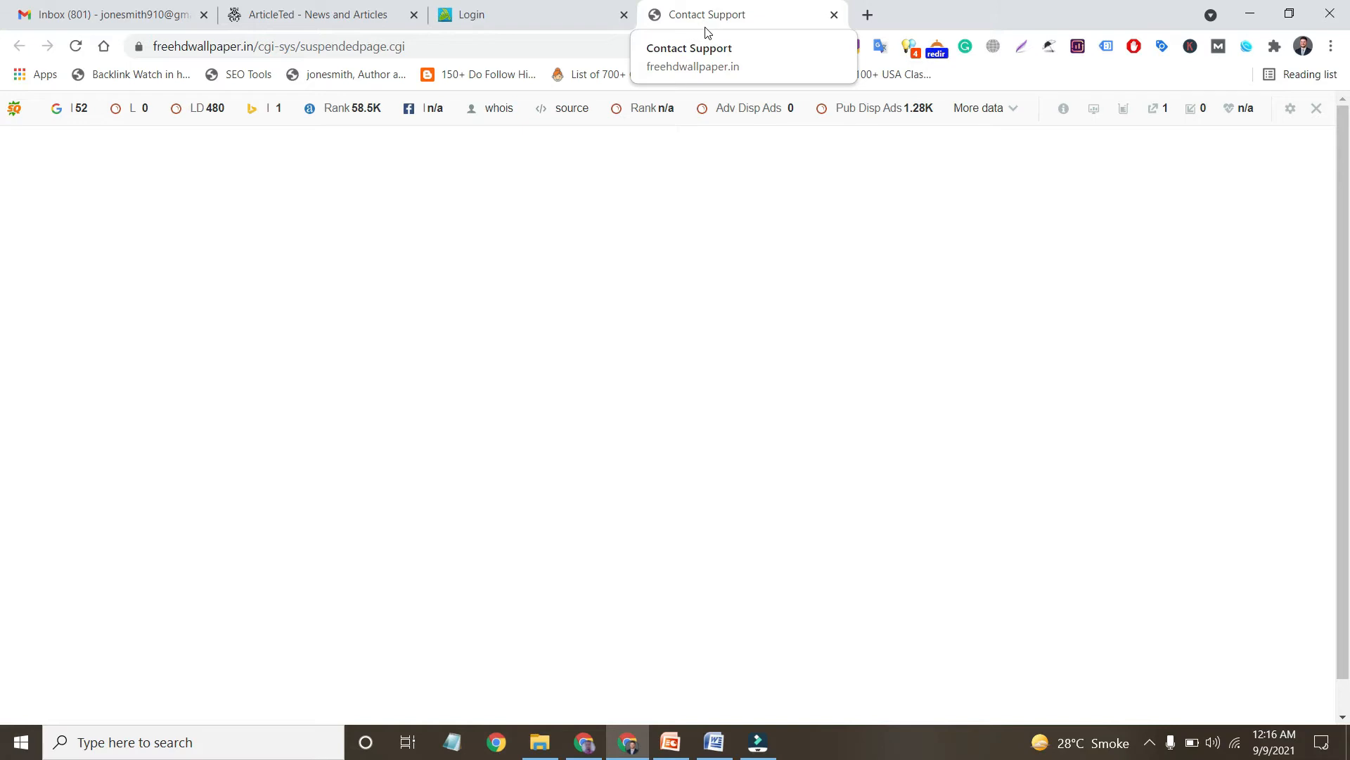
- Log in to articlescad.com with the saved account e-mail and the account password
{"action": "left_click", "coordinate": [552, 14]}
{"action": "left_click", "coordinate": [516, 411]}
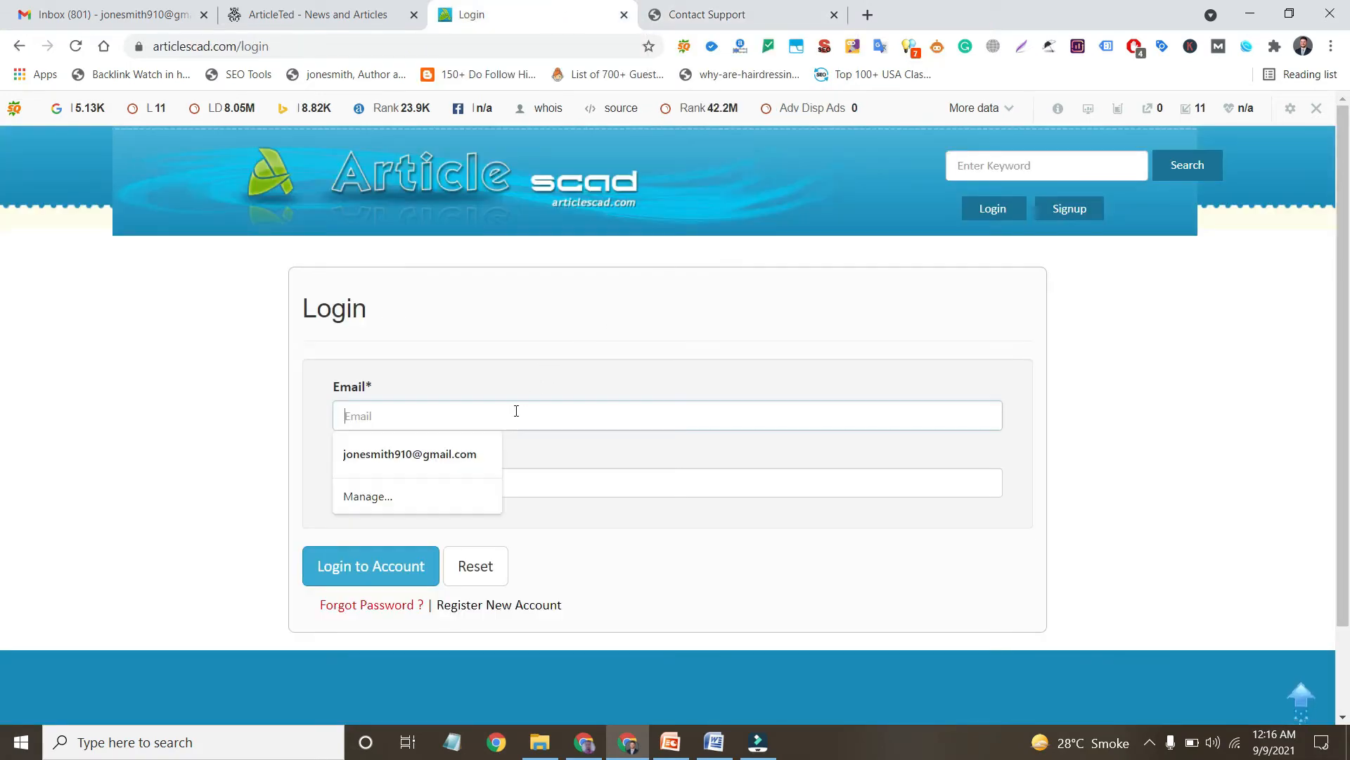
{"action": "left_click", "coordinate": [467, 458]}
{"action": "left_click", "coordinate": [482, 489]}
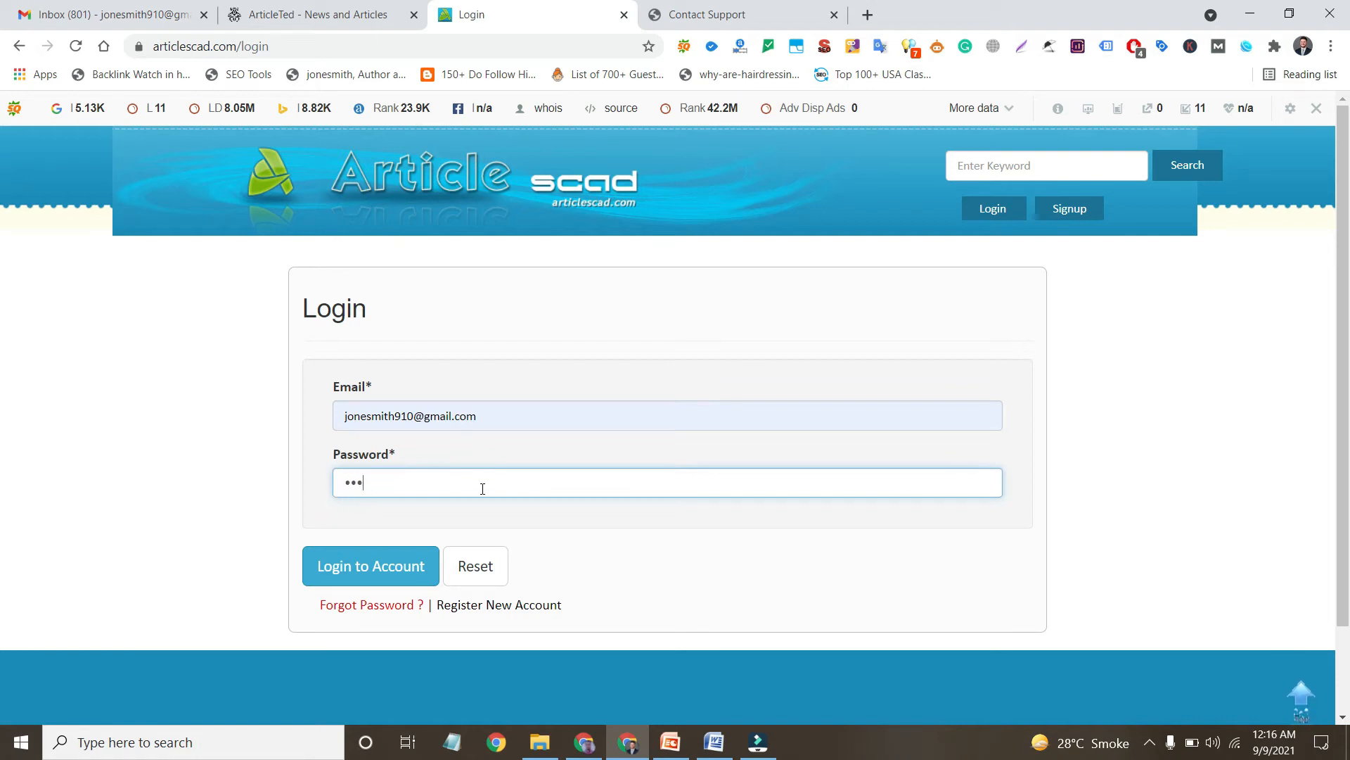
{"action": "key", "text": "Return"}
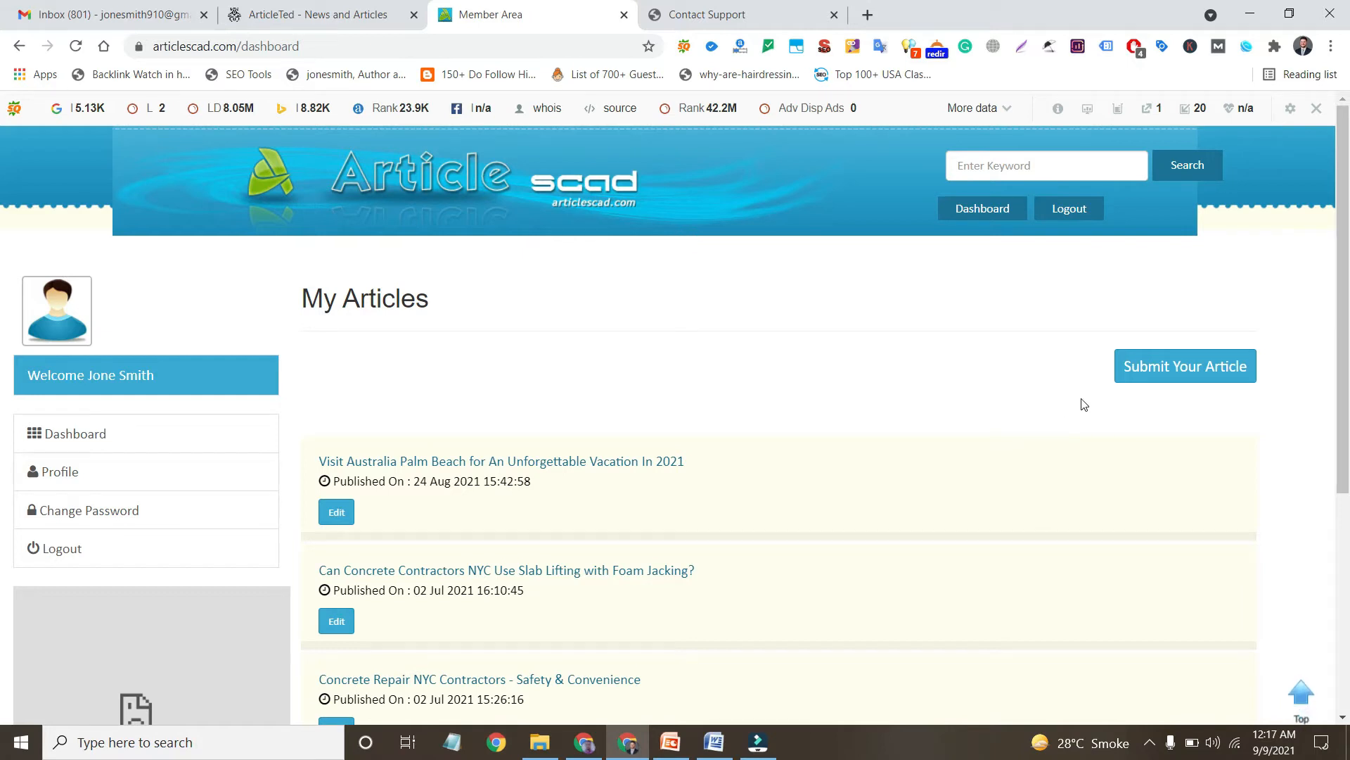
- Look over the published articles on the member dashboard and open the form for submitting a new article
{"action": "scroll", "coordinate": [1083, 405], "scroll_direction": "down", "scroll_amount": 2}
{"action": "scroll", "coordinate": [946, 352], "scroll_direction": "down", "scroll_amount": 2}
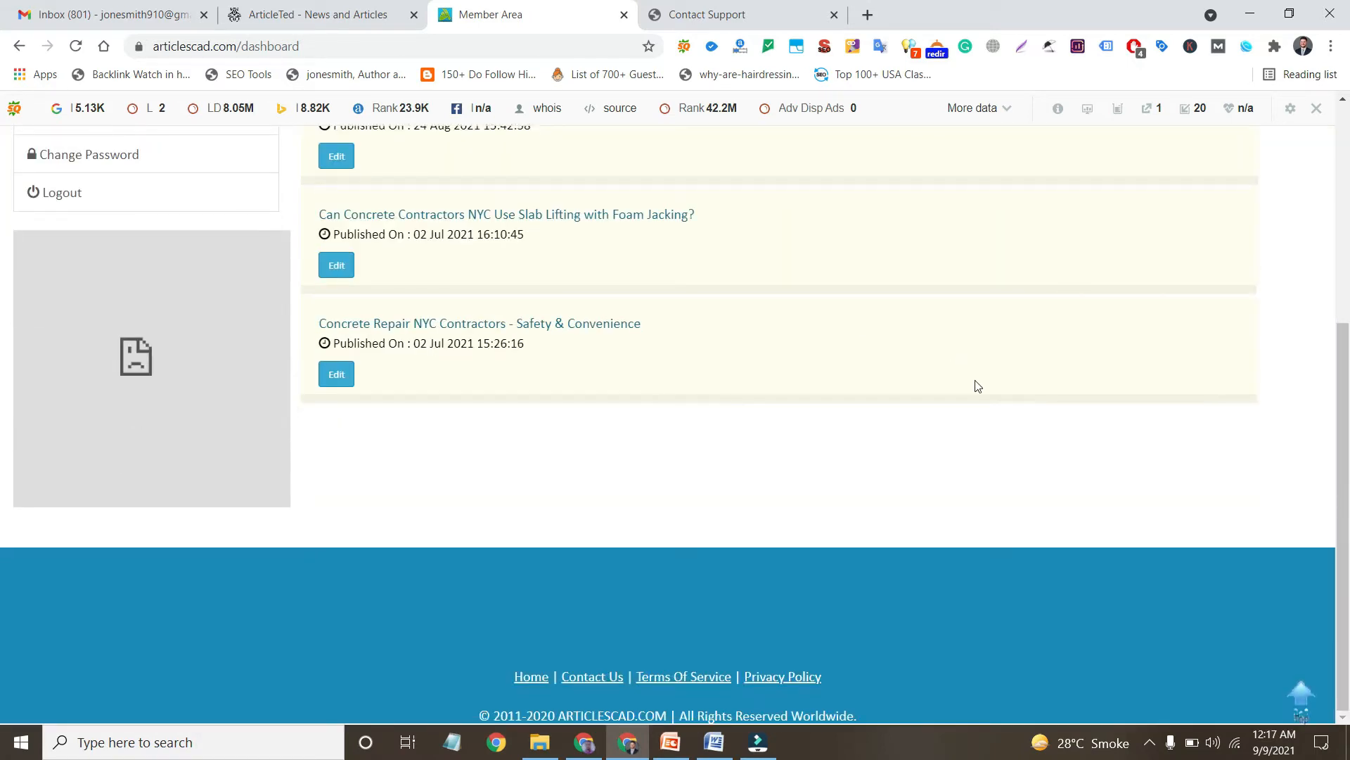
{"action": "scroll", "coordinate": [1055, 352], "scroll_direction": "up", "scroll_amount": 4}
{"action": "left_click", "coordinate": [1155, 365]}
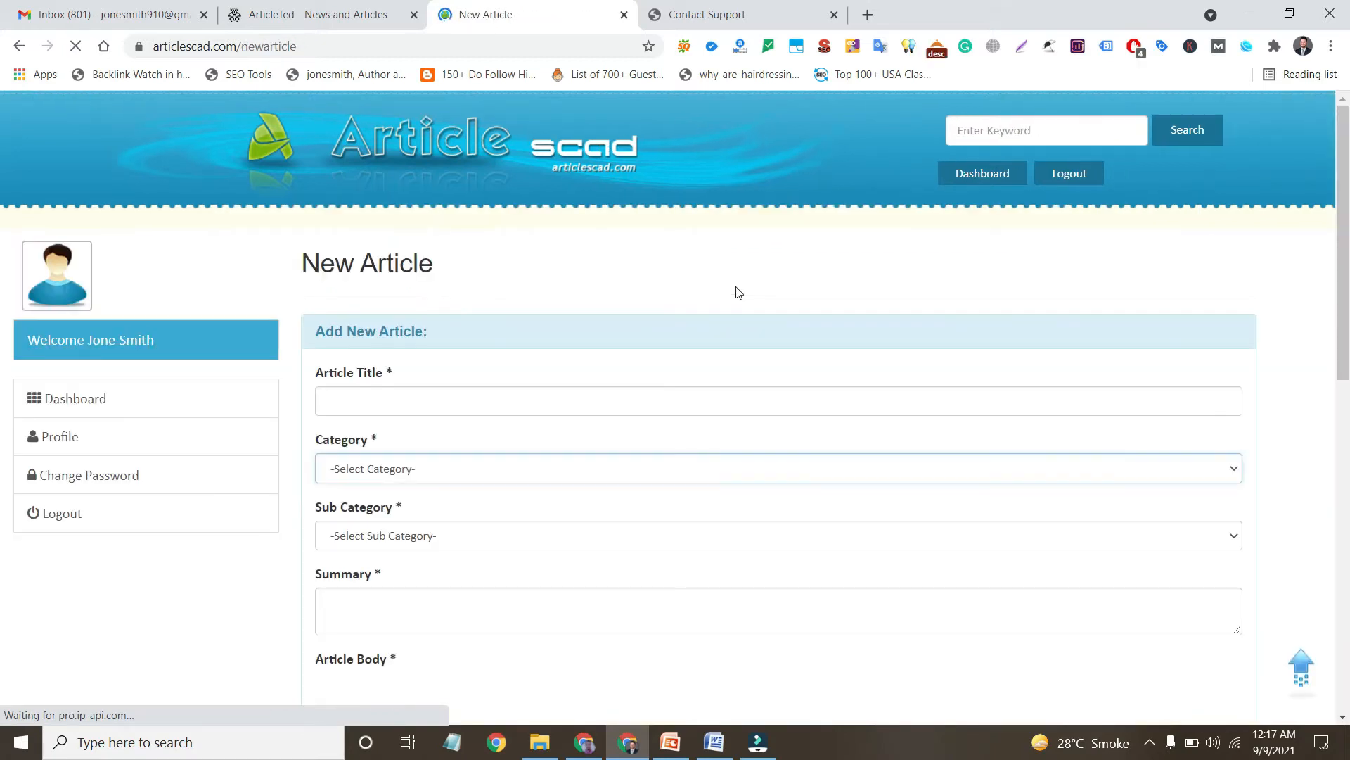
- Copy the whole "Best Abu Dhabi Attractions to Explore in 2021" document from Word into the empty Grammarly document
{"action": "left_click", "coordinate": [714, 742]}
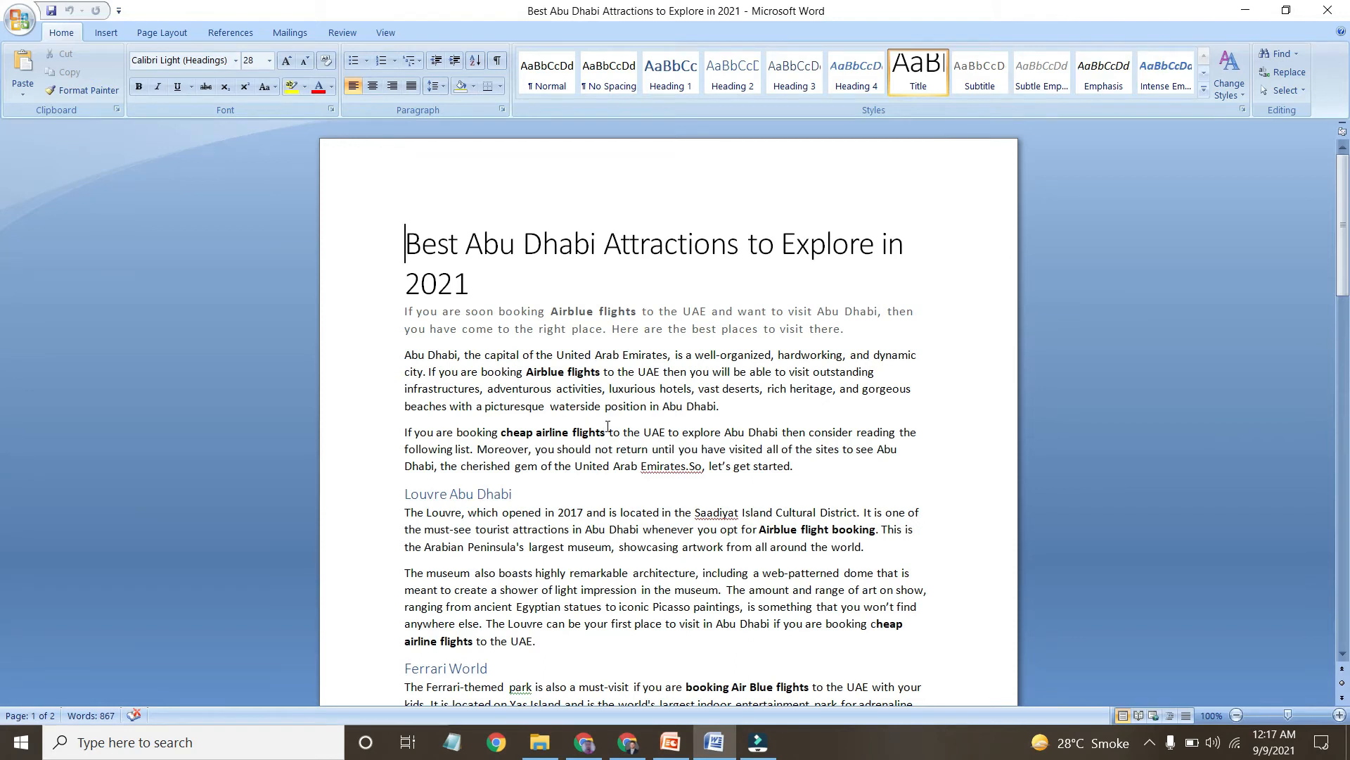
{"action": "key", "text": "ctrl+a"}
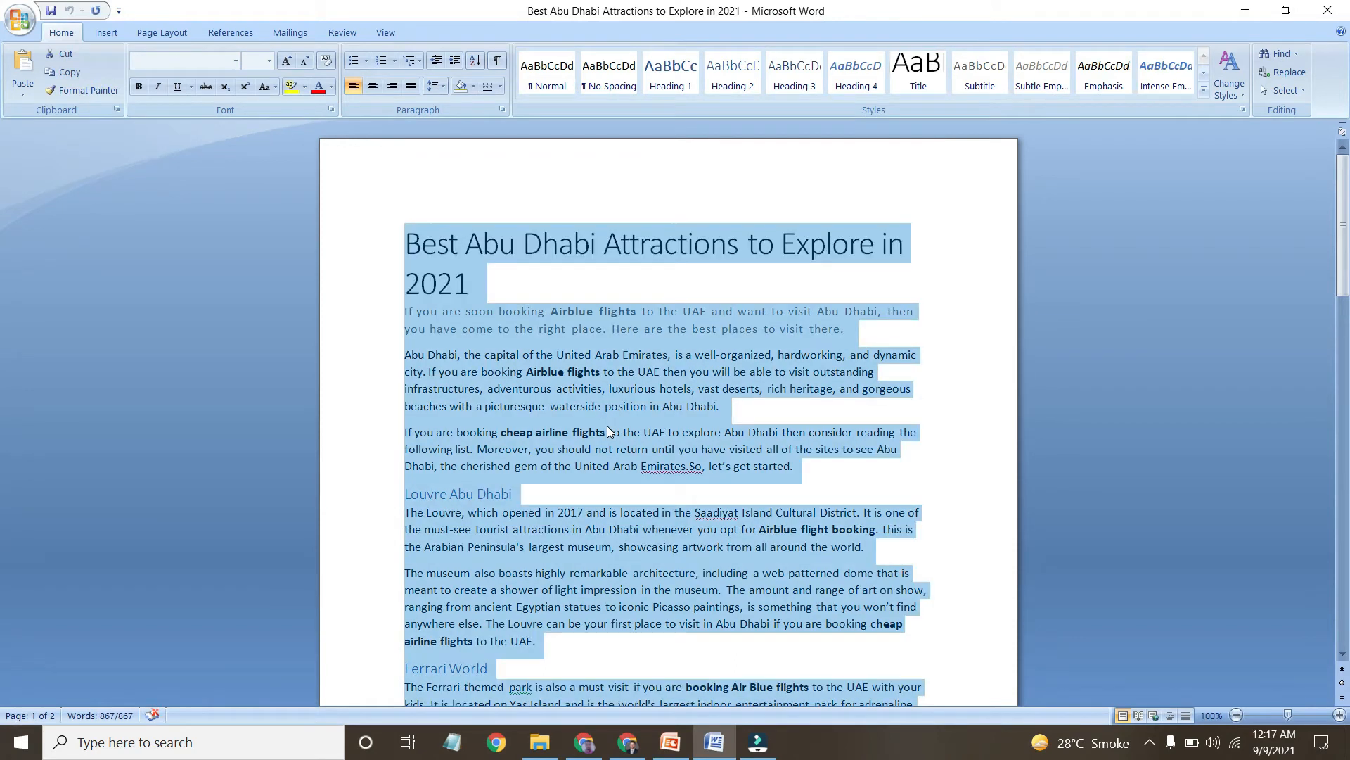
{"action": "left_click", "coordinate": [583, 742]}
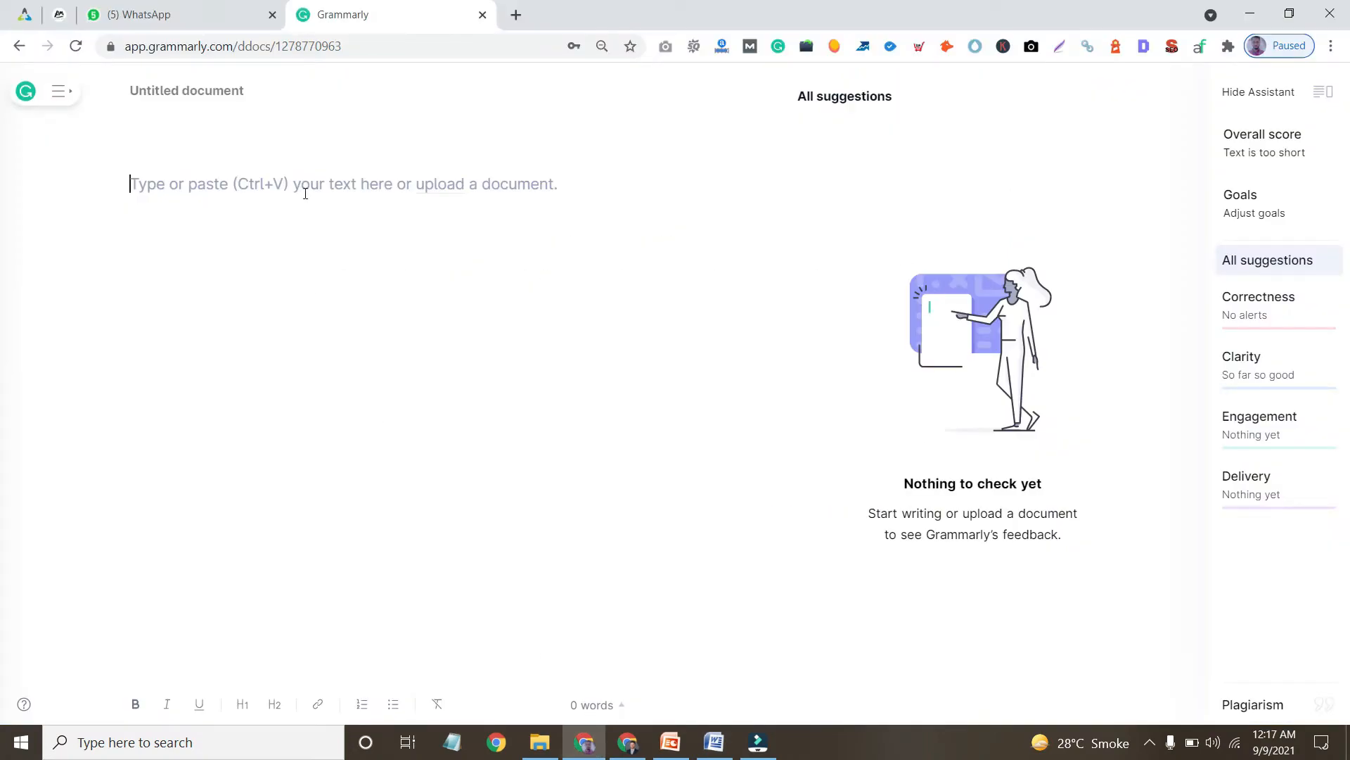
{"action": "key", "text": "ctrl+v"}
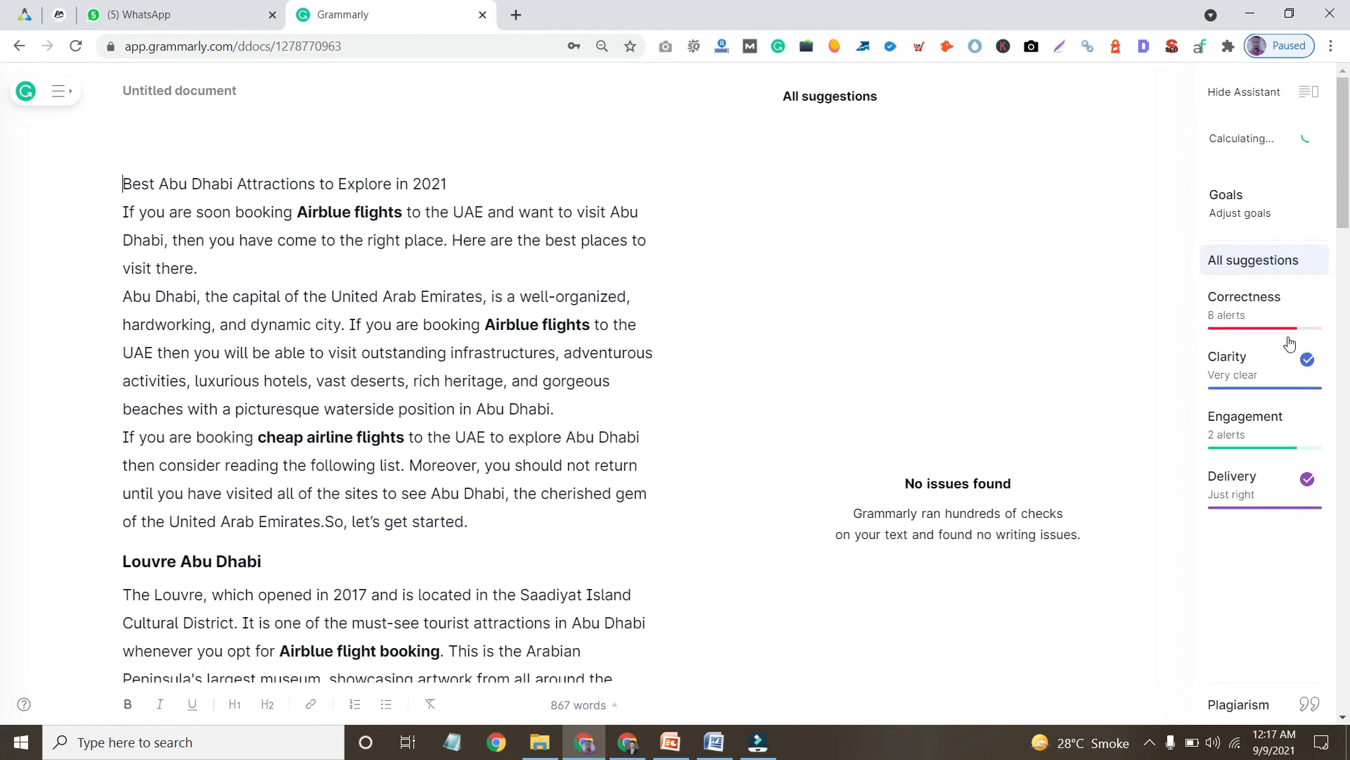
- Accept Grammarly's corrections removing "then" from the opening sentence and adding commas after "UAE" and "Dhabi" in the introduction
{"action": "left_click", "coordinate": [1027, 151]}
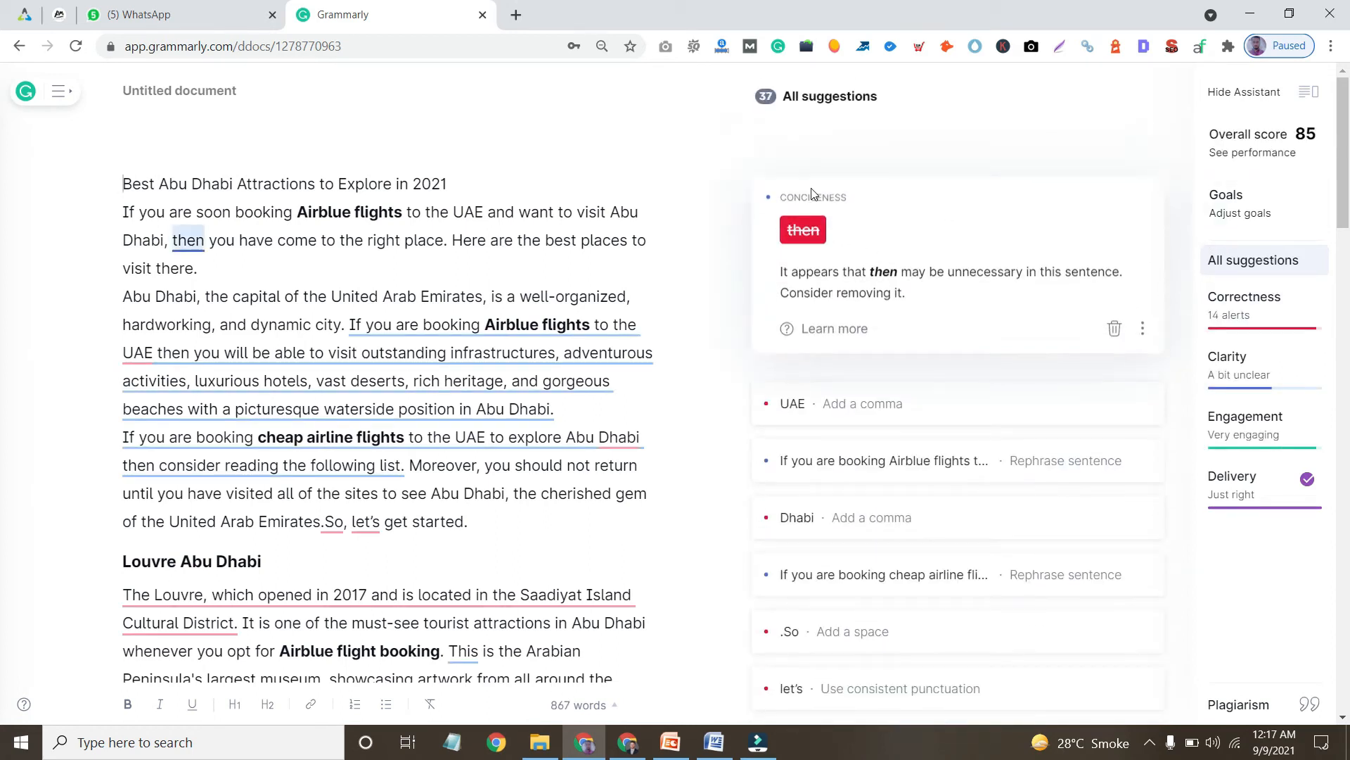
{"action": "left_click", "coordinate": [807, 231]}
{"action": "left_click", "coordinate": [804, 232]}
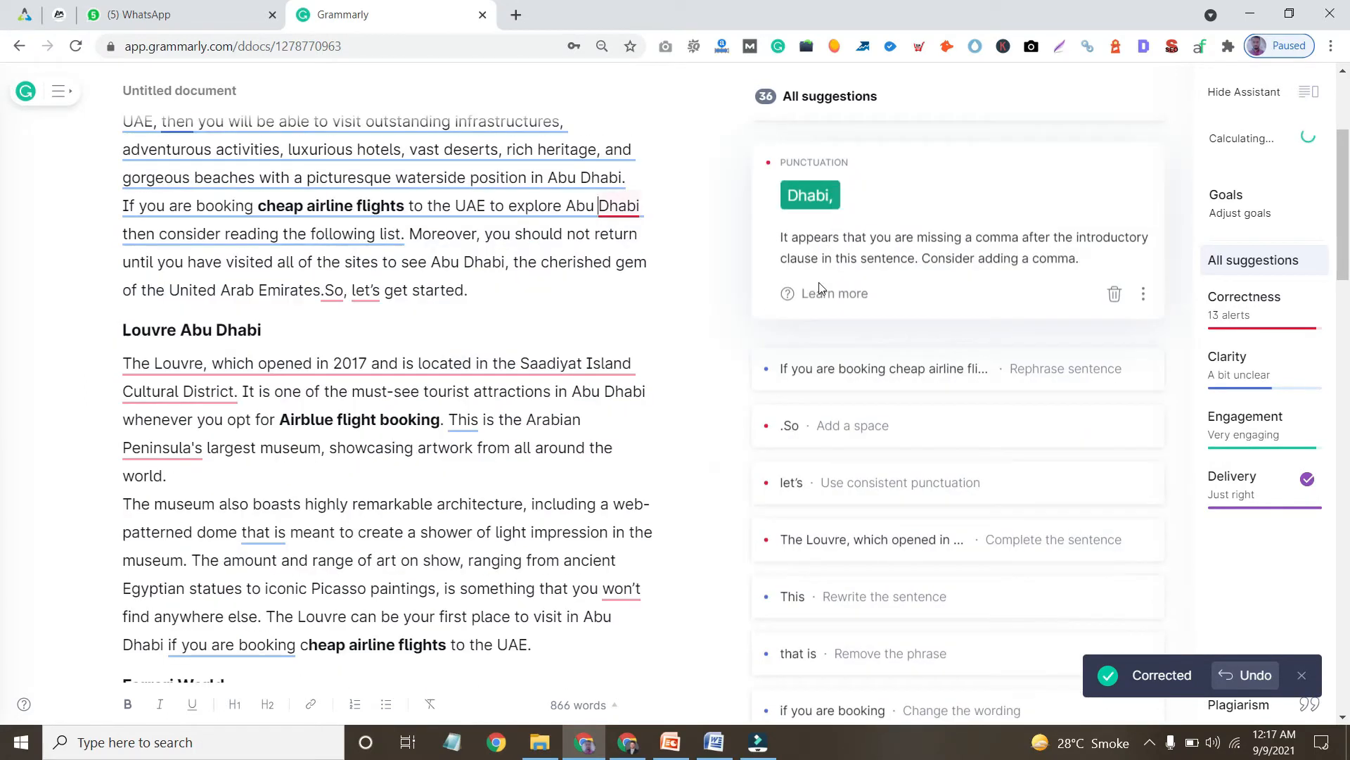
{"action": "left_click", "coordinate": [814, 209]}
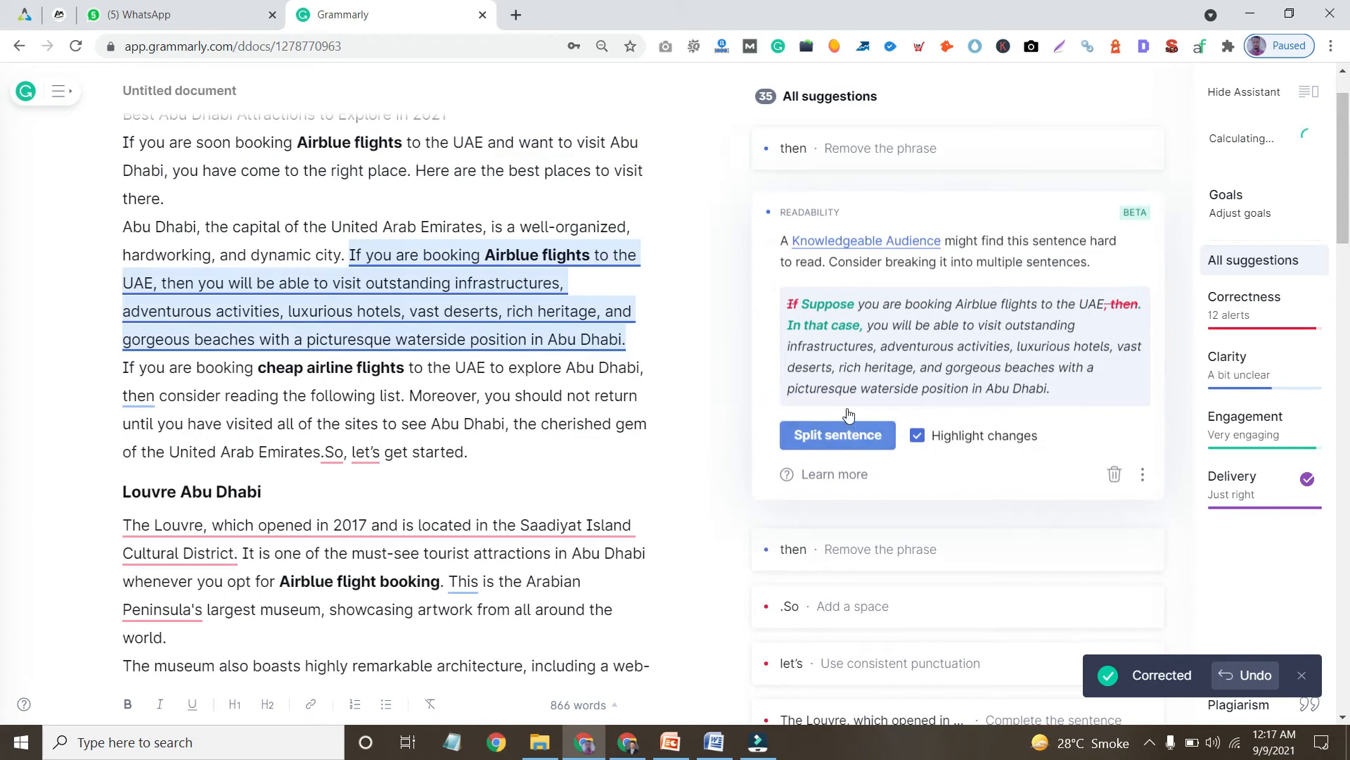
- Split the long Airblue flights sentence, remove "then" before "consider reading", and add the missing space before "So"
{"action": "left_click", "coordinate": [849, 436]}
{"action": "left_click", "coordinate": [824, 203]}
{"action": "left_click", "coordinate": [803, 192]}
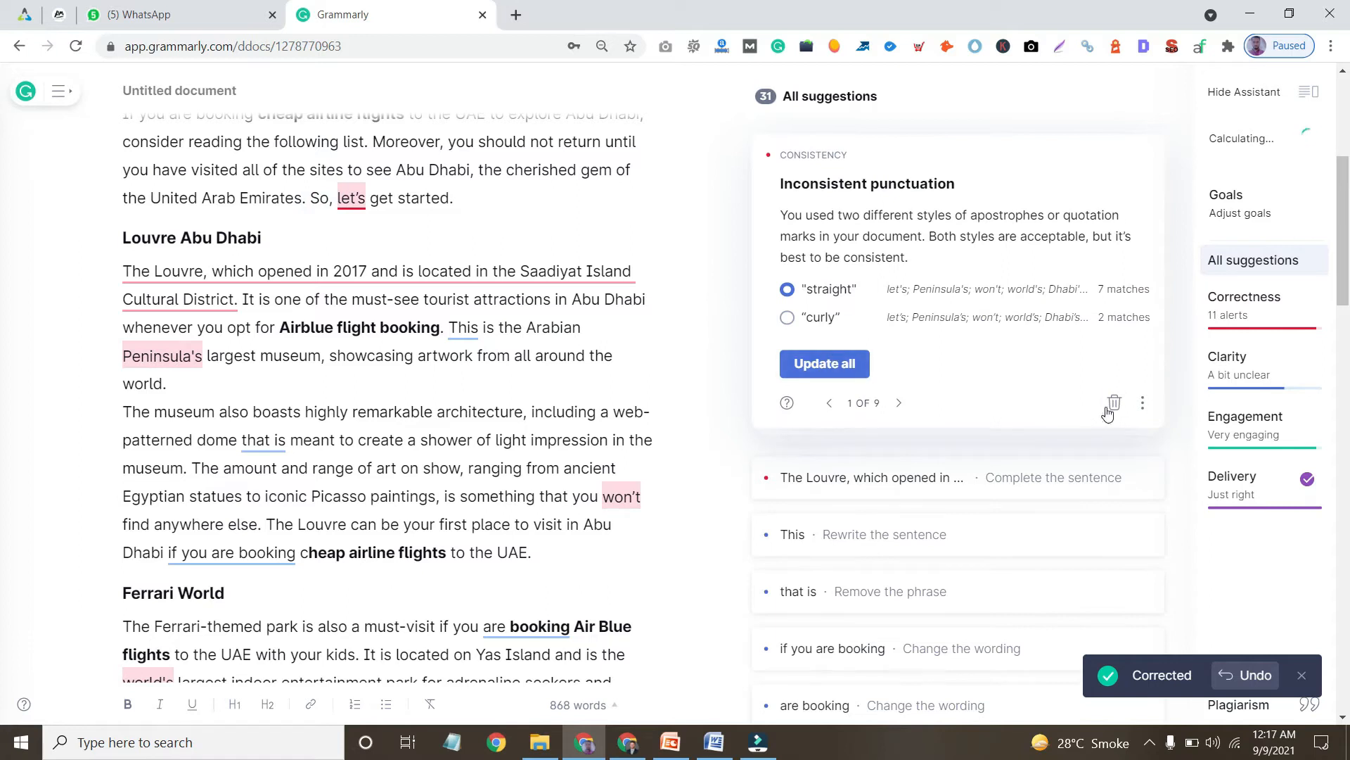
- Dismiss the suggestions about inconsistent punctuation, the Louvre sentence fragment, and rewriting the sentence starting with "This"
{"action": "left_click", "coordinate": [824, 362]}
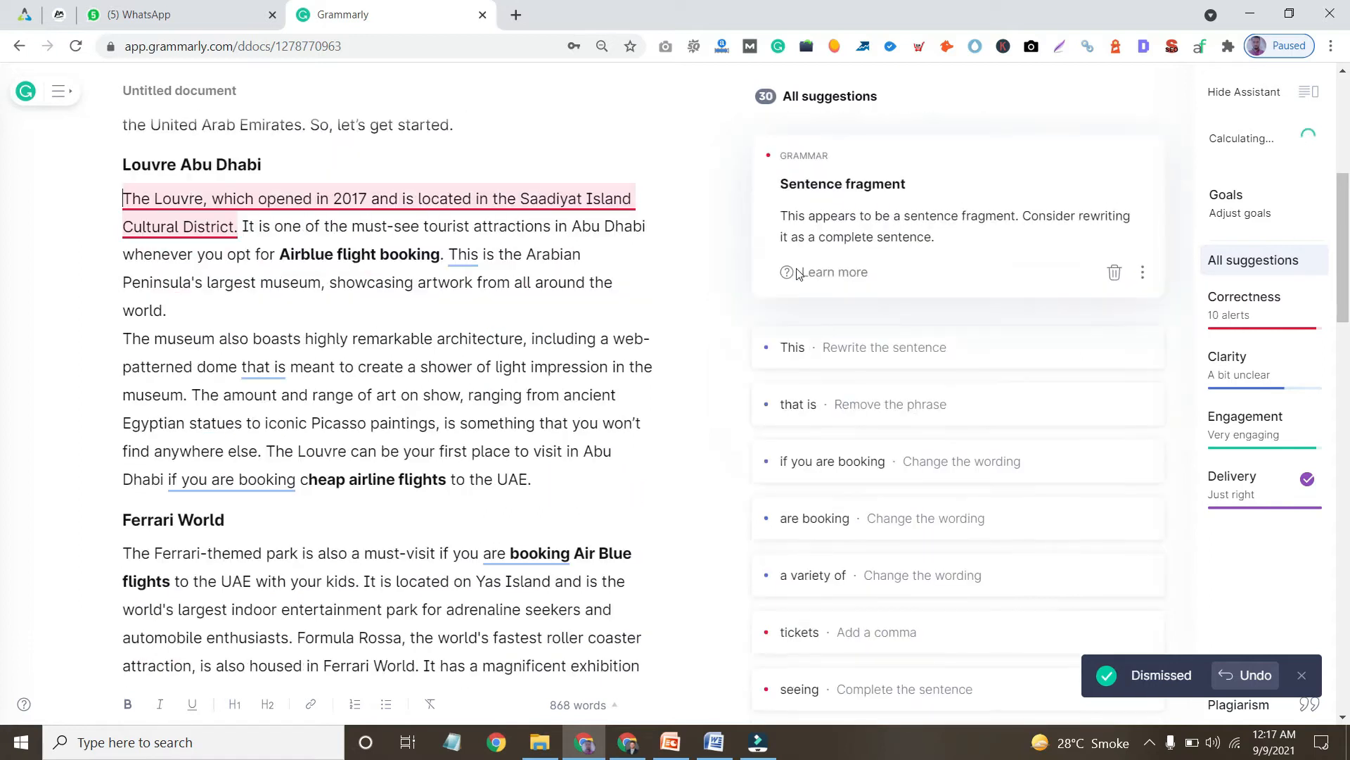
{"action": "left_click", "coordinate": [1114, 272]}
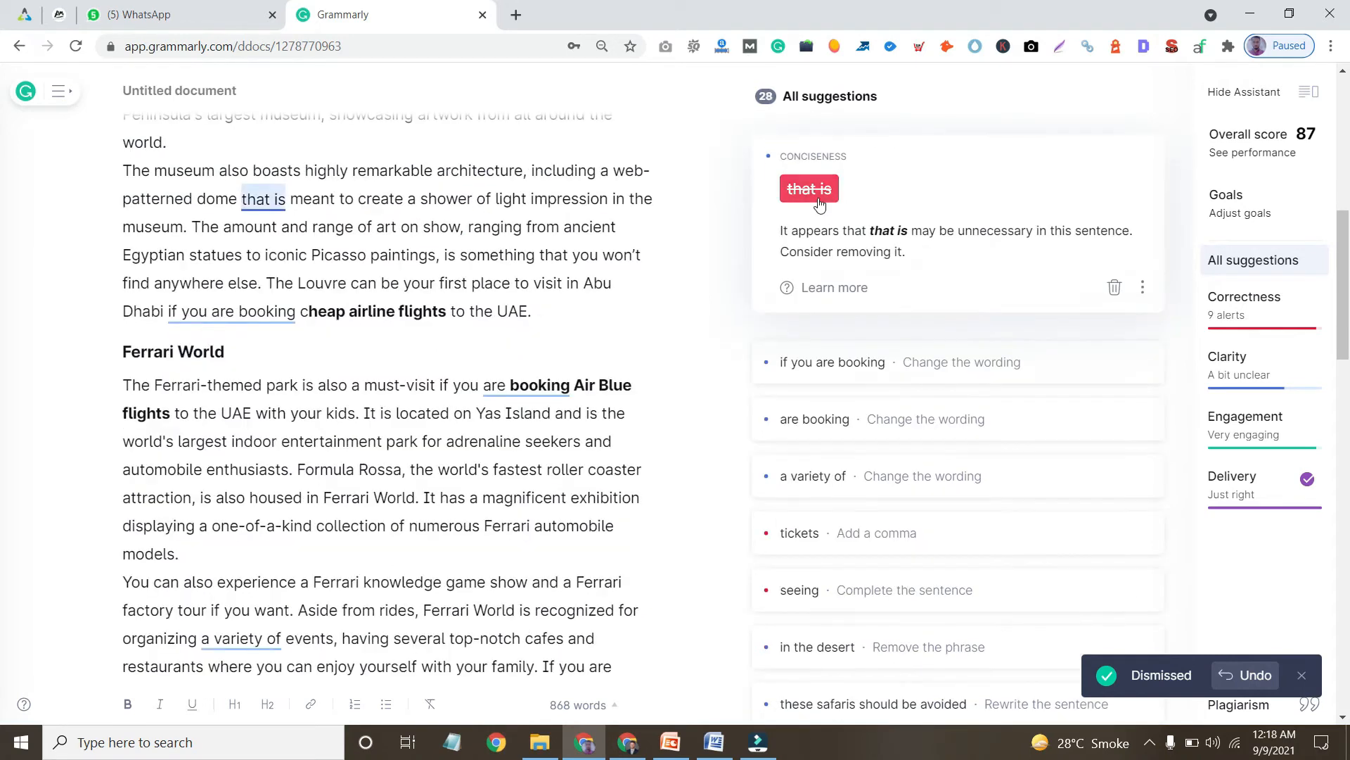
- Remove "that is", change "if you are booking" to "to book" and "are booking" to "book", reword "a variety of", and add the comma after "tickets"
{"action": "left_click", "coordinate": [810, 189]}
{"action": "left_click", "coordinate": [969, 190]}
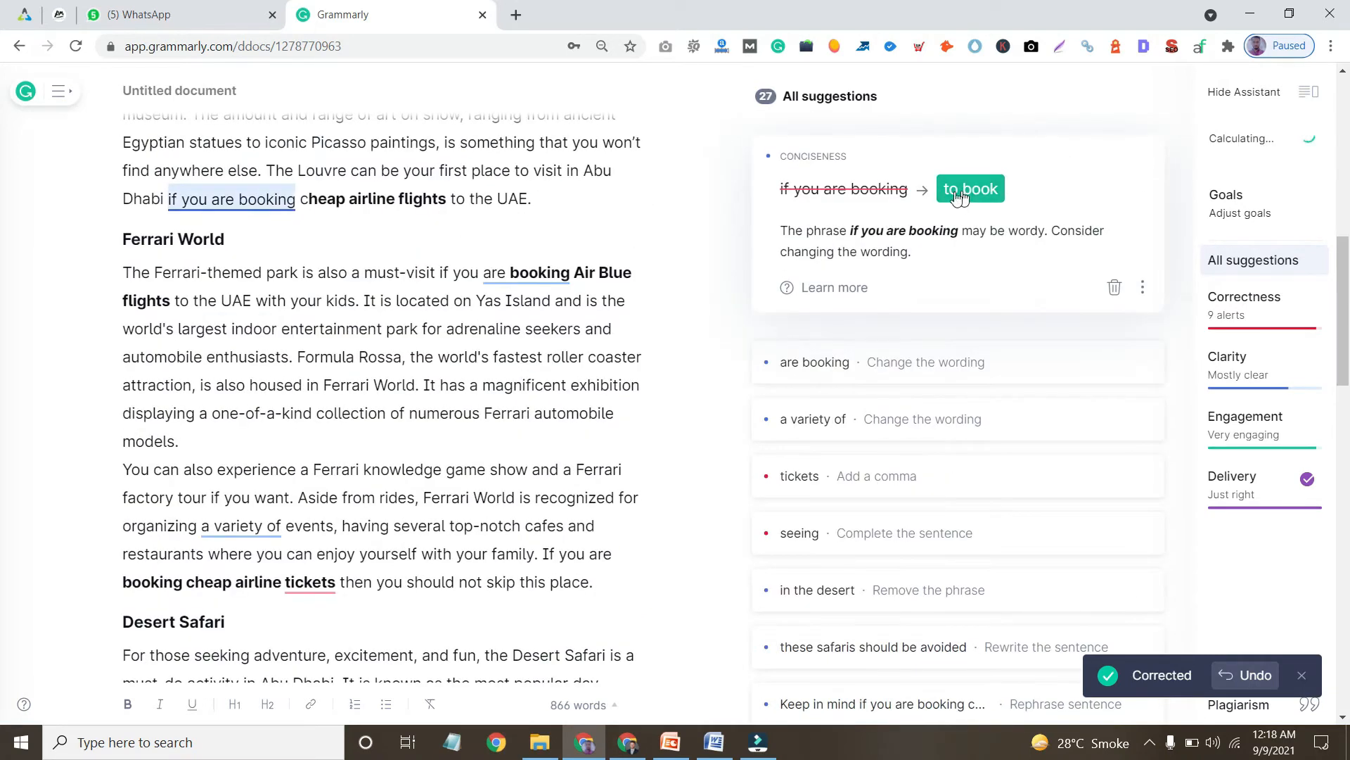
{"action": "left_click", "coordinate": [918, 189]}
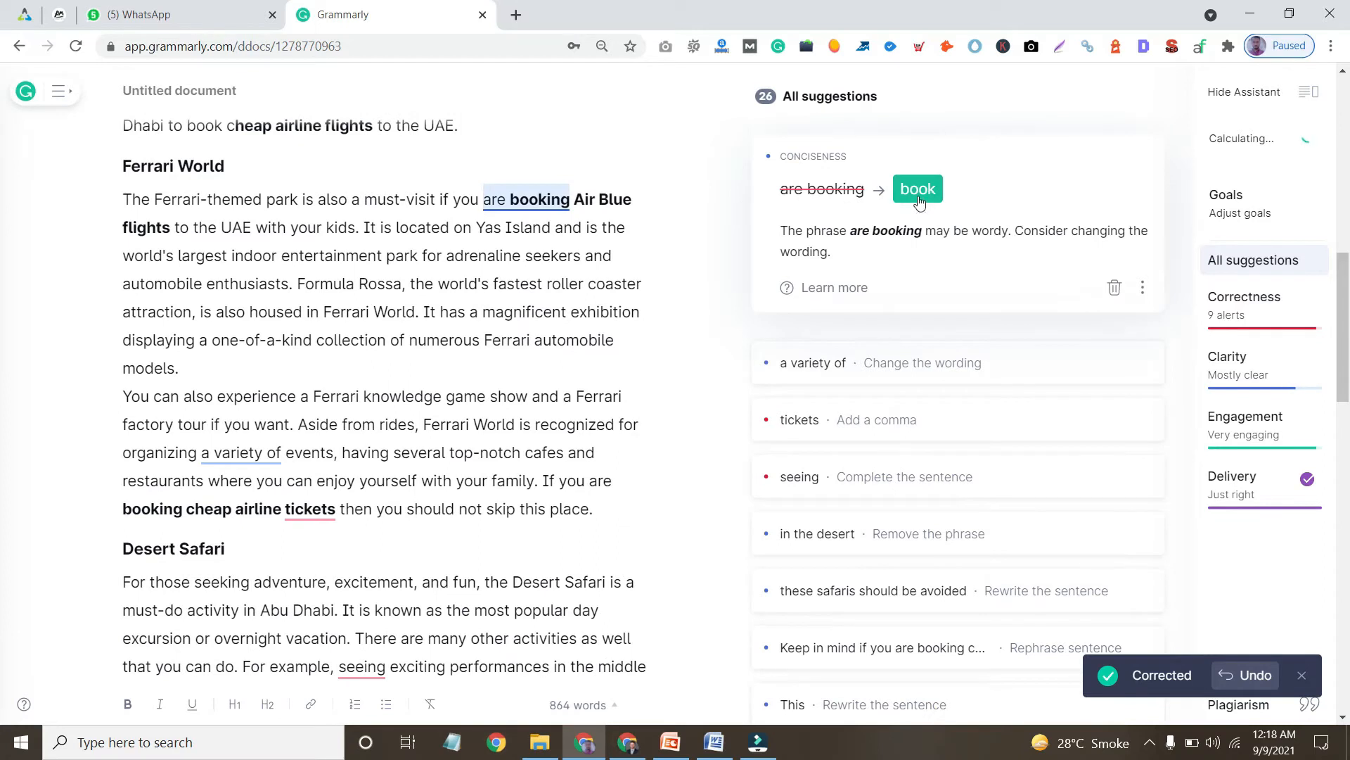
{"action": "left_click", "coordinate": [920, 188]}
{"action": "left_click", "coordinate": [813, 194]}
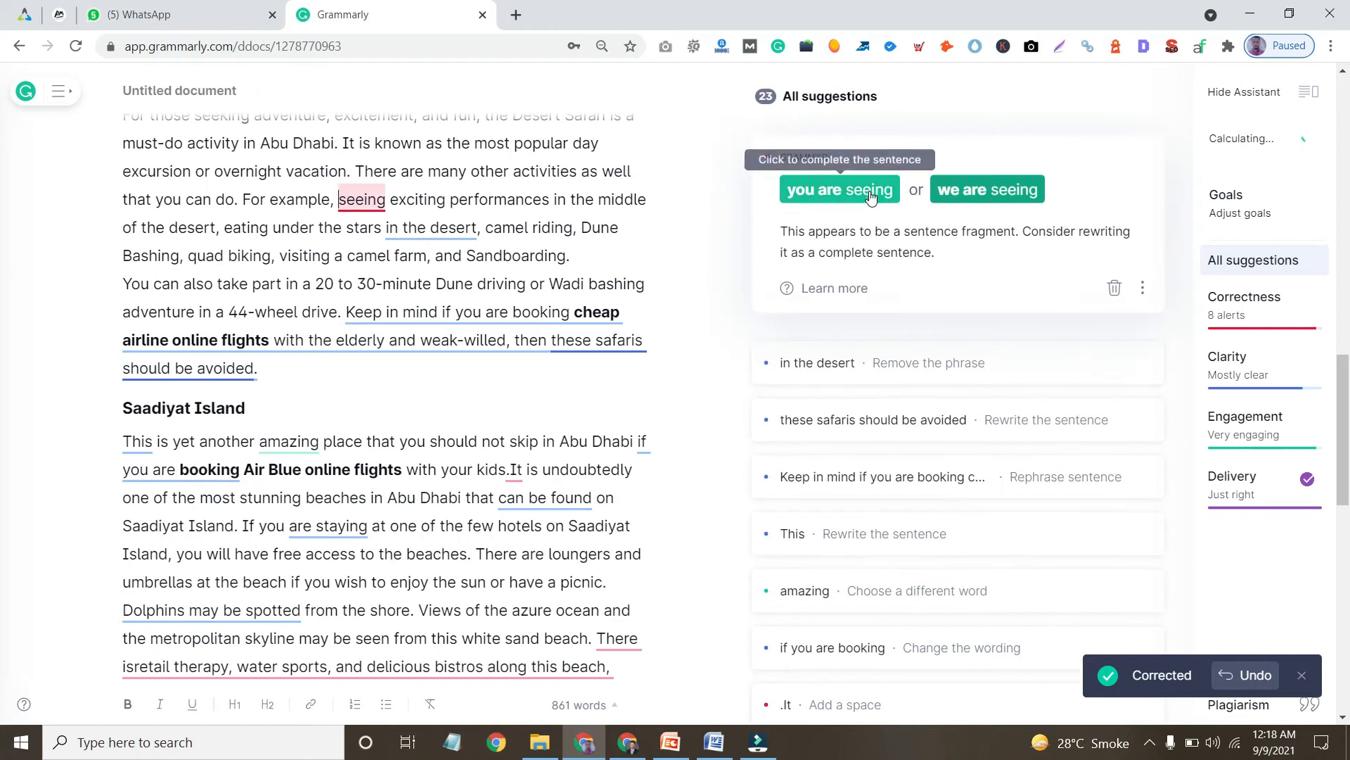
- Complete the Desert Safari fragment with "you are seeing", correct its verb tense, and accept the rephrasing of the "Keep in mind" sentence
{"action": "left_click", "coordinate": [865, 199]}
{"action": "left_click", "coordinate": [839, 189]}
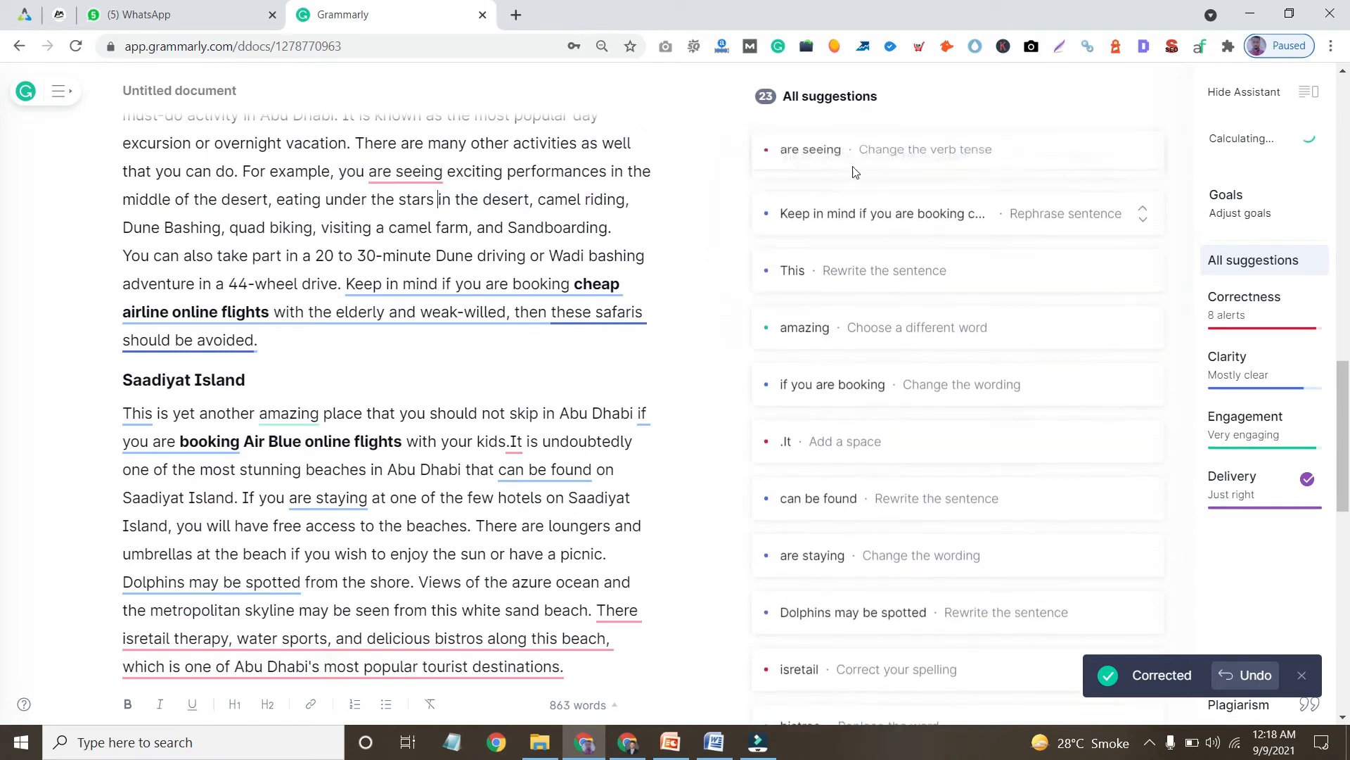
{"action": "left_click", "coordinate": [853, 169]}
{"action": "left_click", "coordinate": [903, 189]}
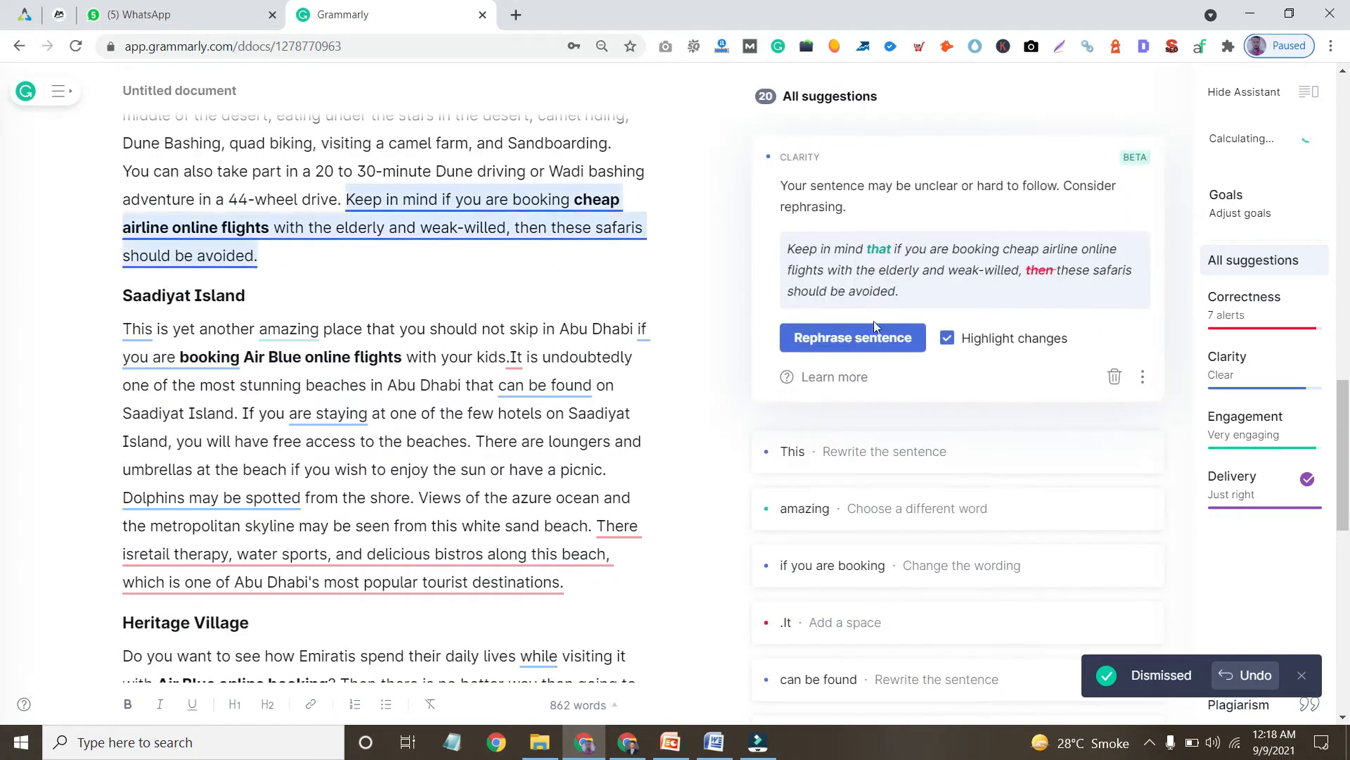
{"action": "left_click", "coordinate": [888, 339]}
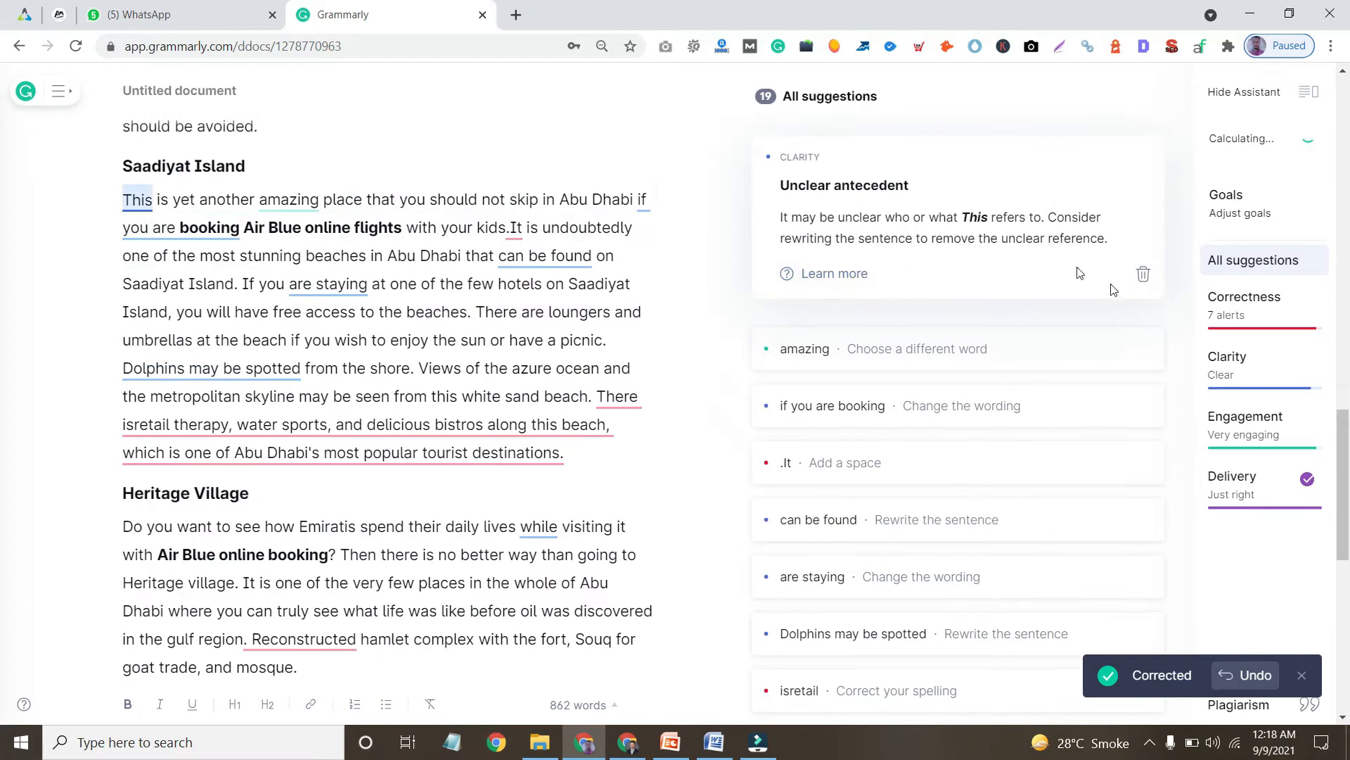
- Dismiss the unclear "This" alert, change "amazing" to "fantastic" and "if you are booking" to "to book", add the space before "It", and use "stay"
{"action": "left_click", "coordinate": [1141, 277]}
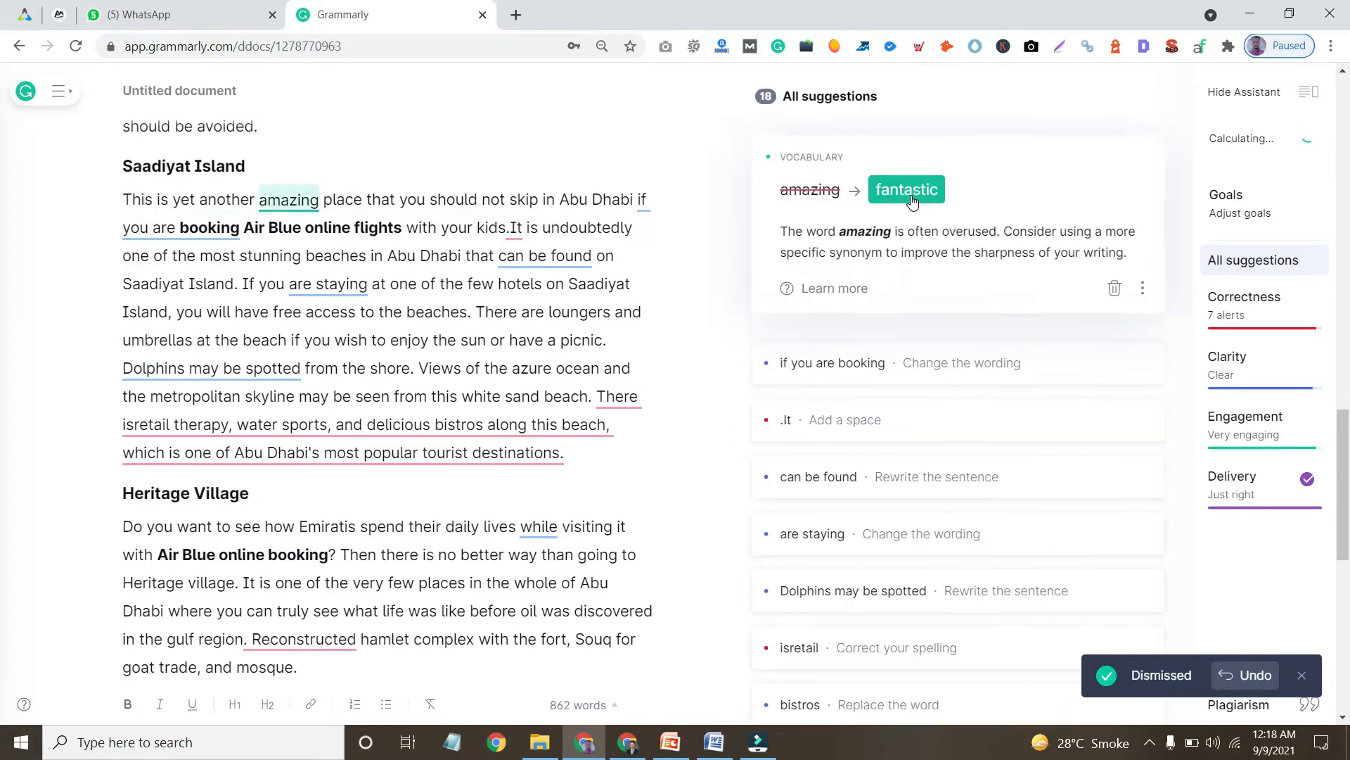
{"action": "left_click", "coordinate": [906, 189]}
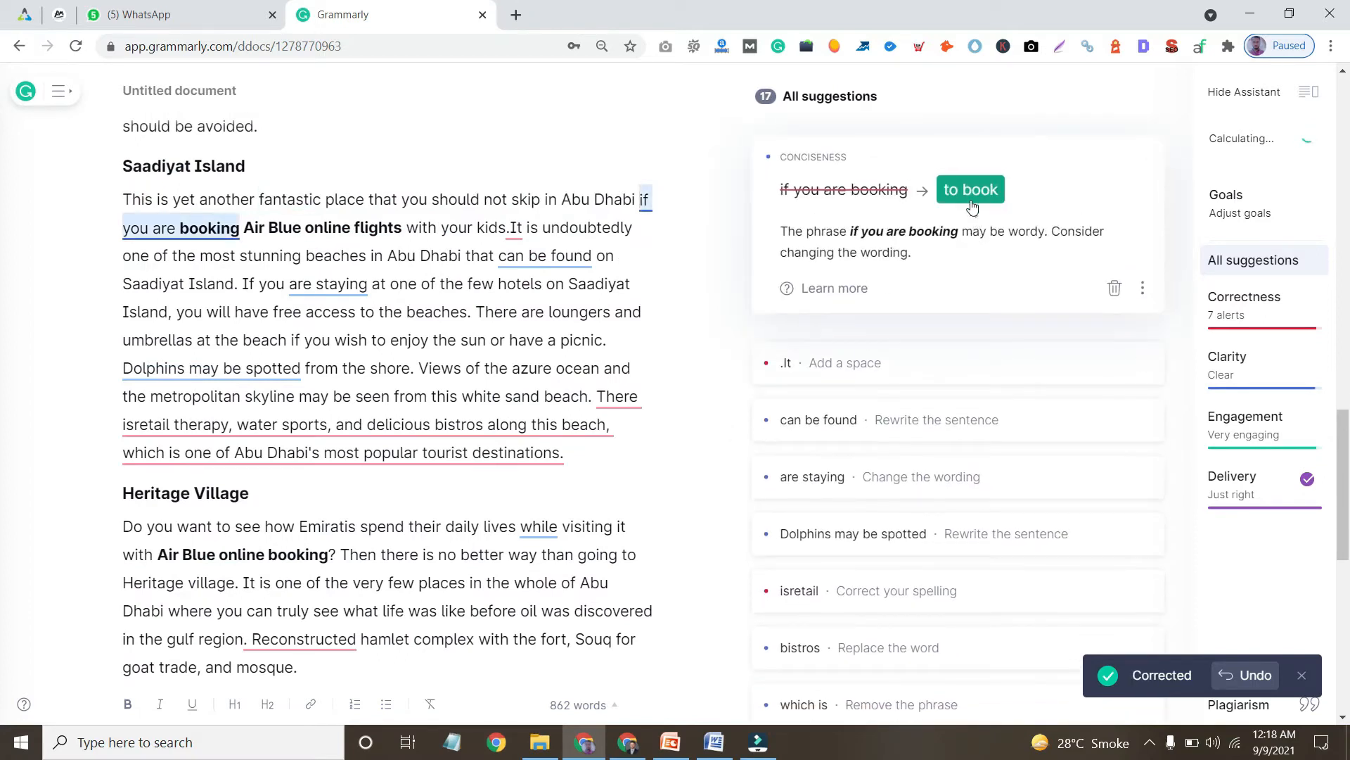
{"action": "left_click", "coordinate": [970, 190]}
{"action": "left_click", "coordinate": [813, 191]}
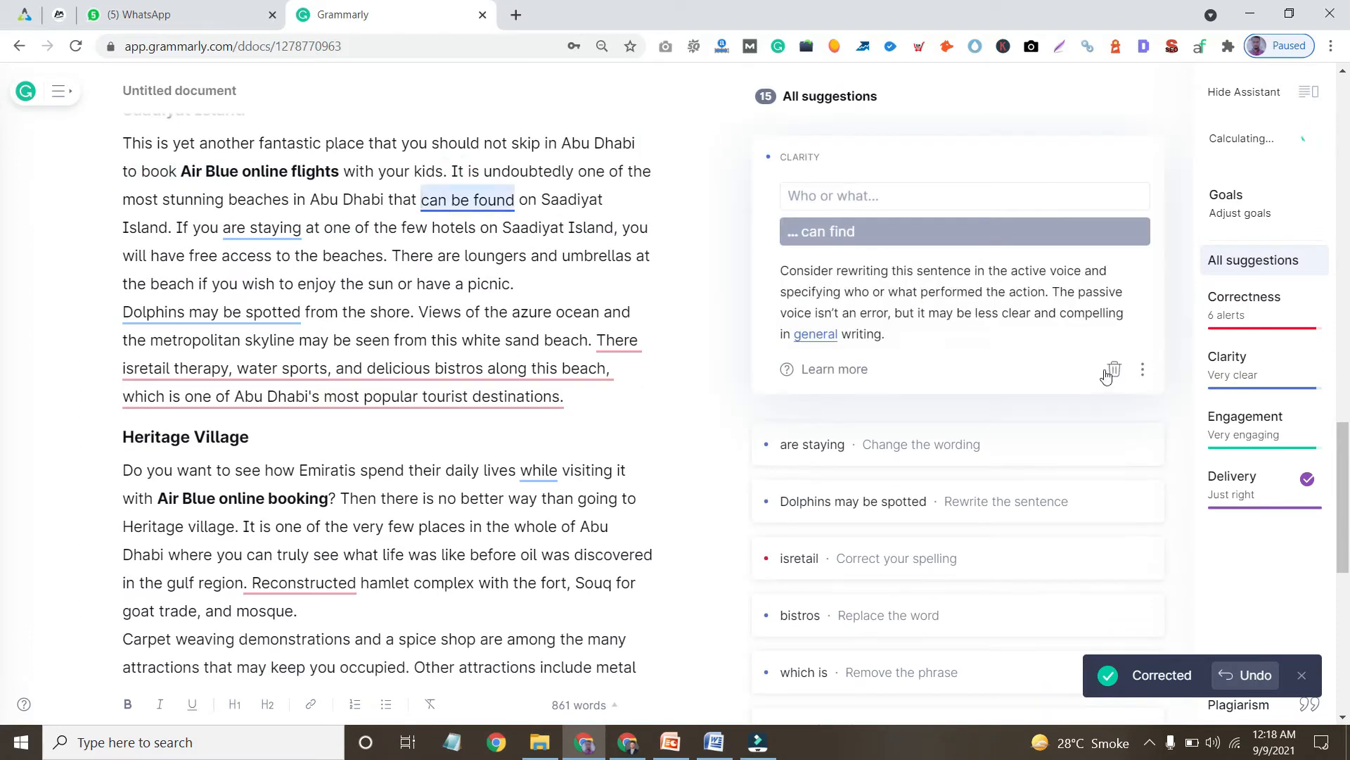
{"action": "left_click", "coordinate": [909, 190]}
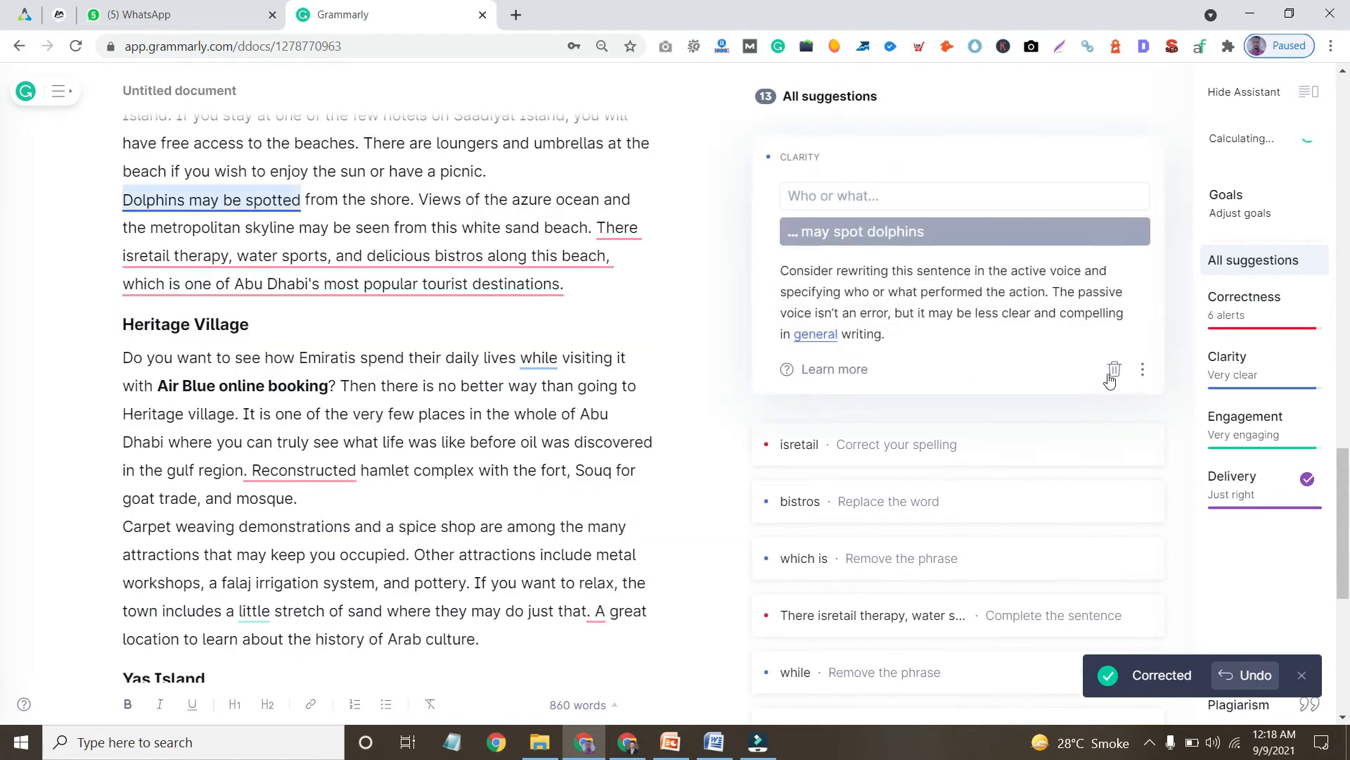
- Dismiss the dolphins suggestion, correct "isretail" to "is retail", replace "bistros" with "restaurants", and remove "which is" in the beach sentence
{"action": "left_click", "coordinate": [1108, 375]}
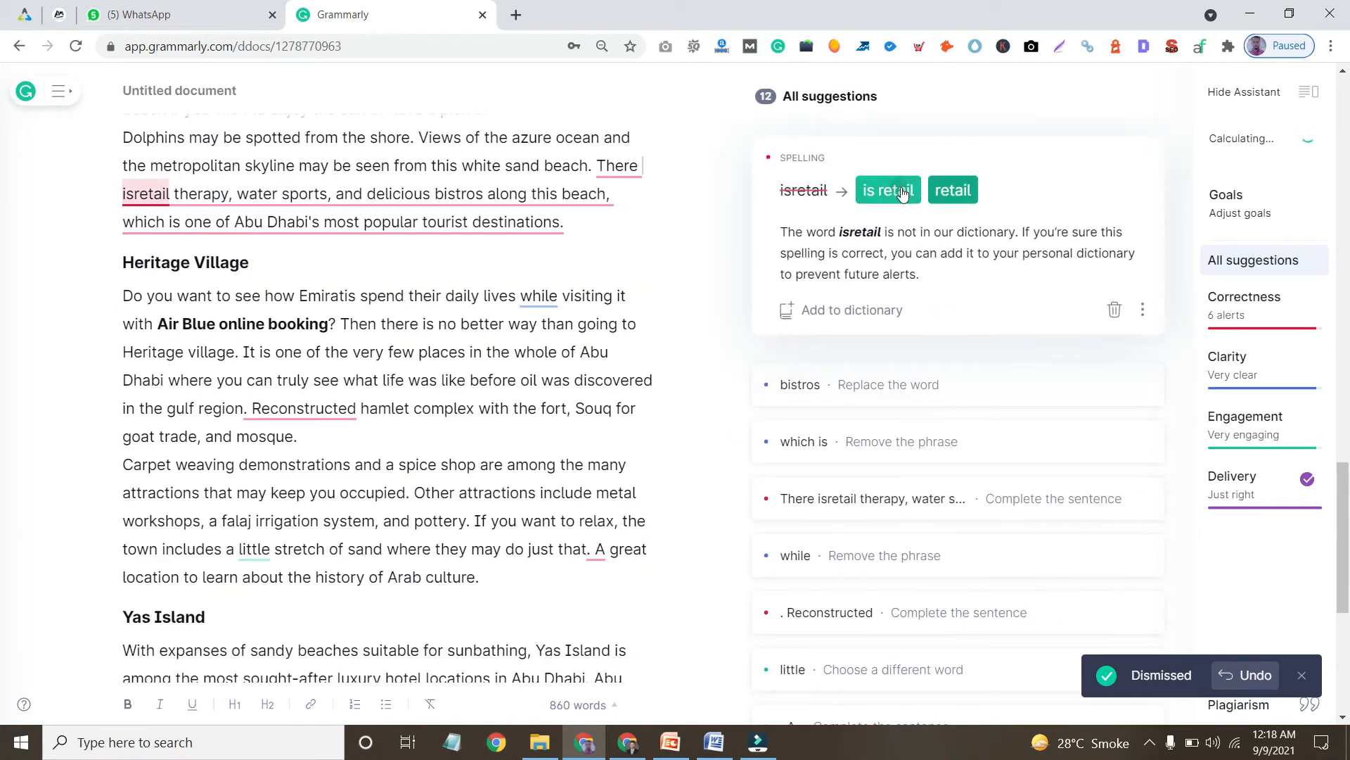
{"action": "left_click", "coordinate": [901, 204]}
{"action": "left_click", "coordinate": [909, 201]}
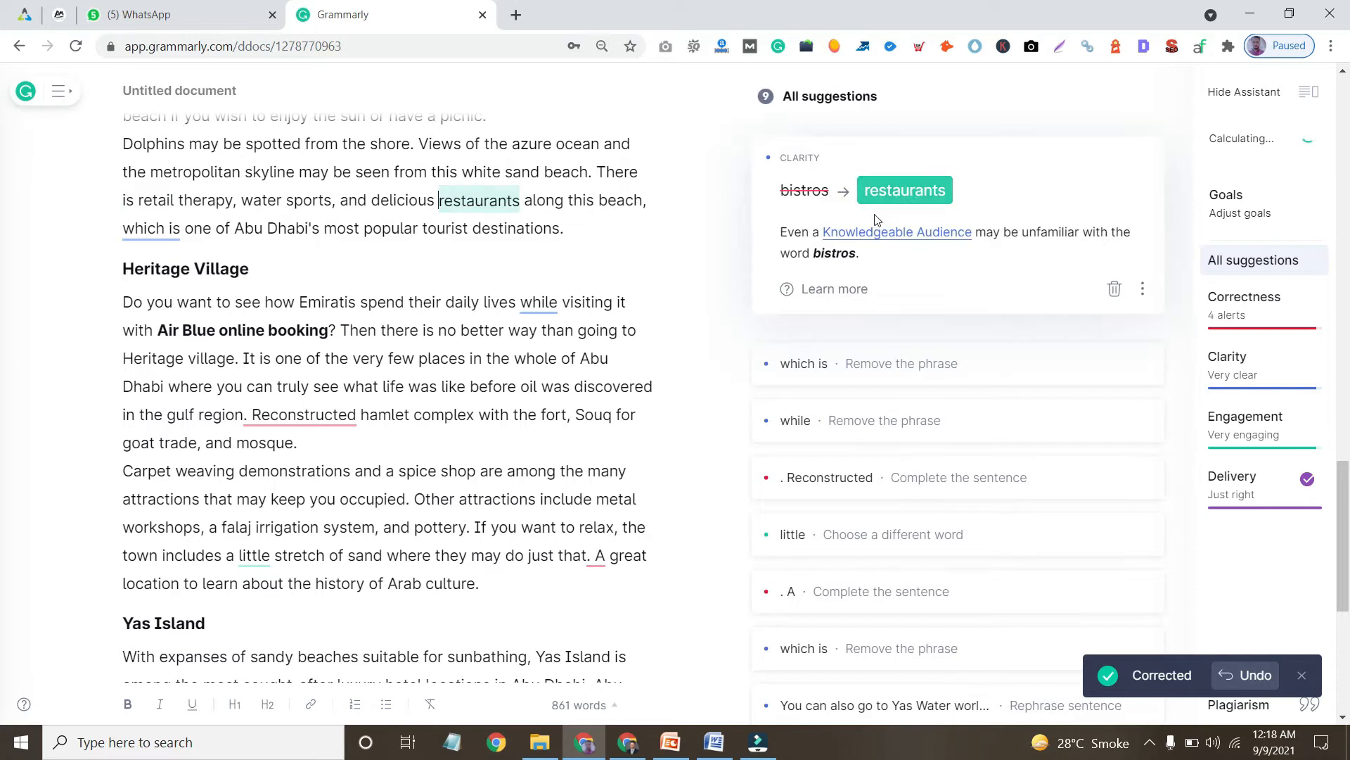
{"action": "left_click", "coordinate": [840, 198]}
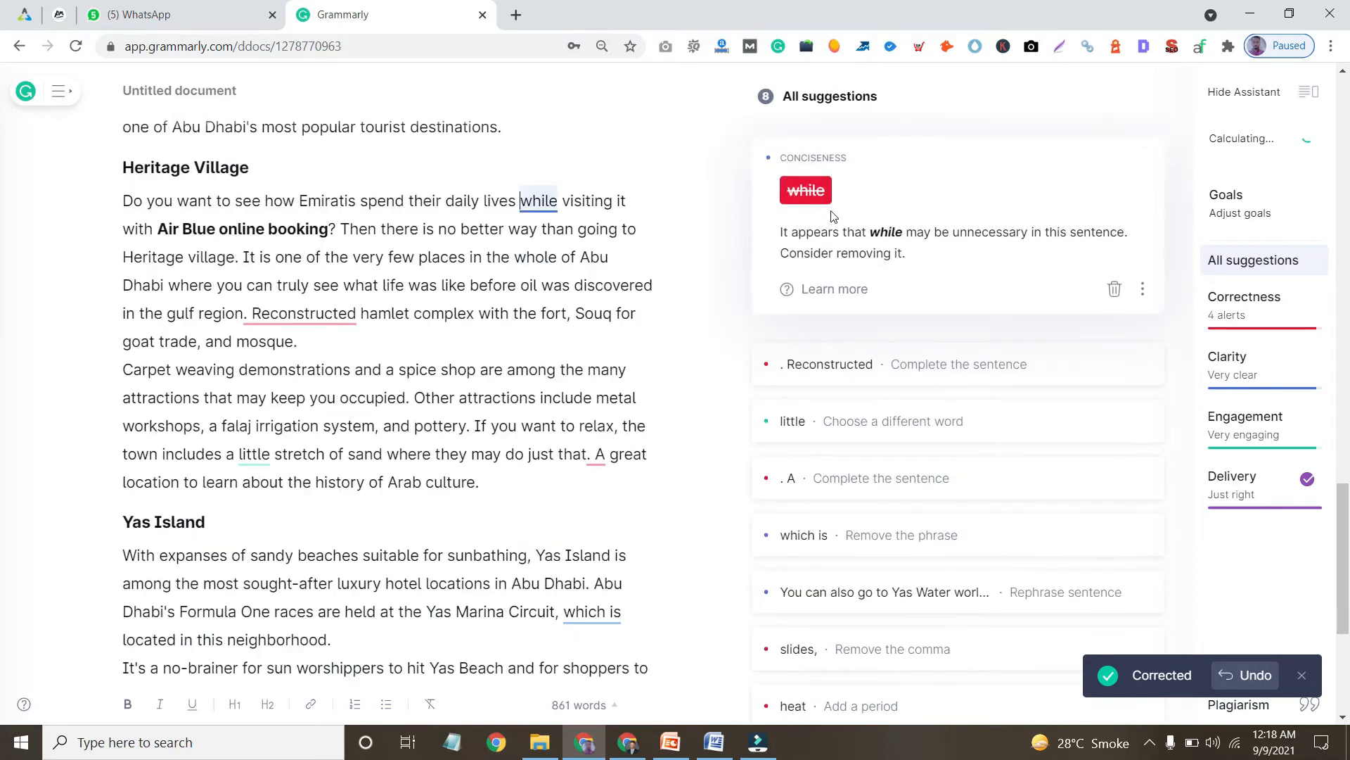
- In Heritage Village, remove "while", join the "Reconstructed" and "A great location" fragments with dashes, and change "little" to "slight"
{"action": "left_click", "coordinate": [818, 197]}
{"action": "left_click", "coordinate": [963, 204]}
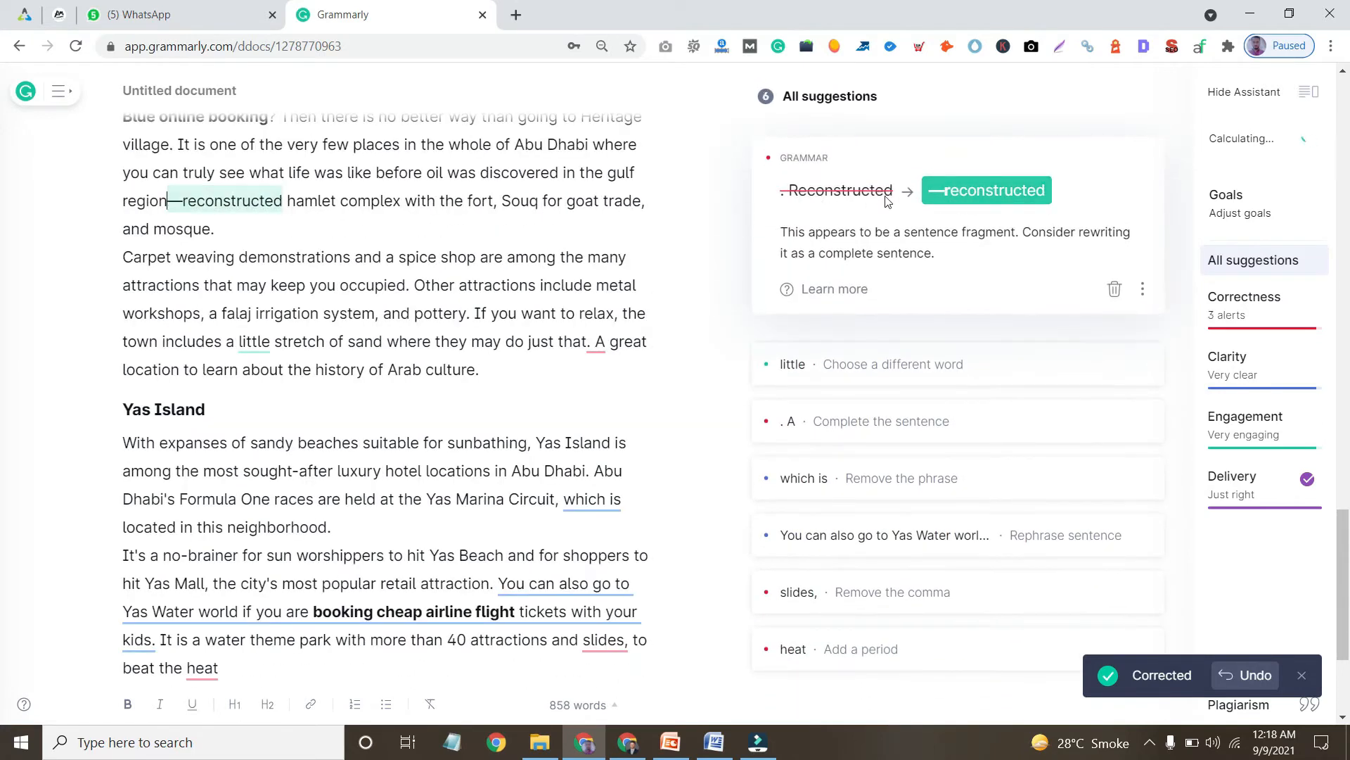
{"action": "left_click", "coordinate": [864, 198]}
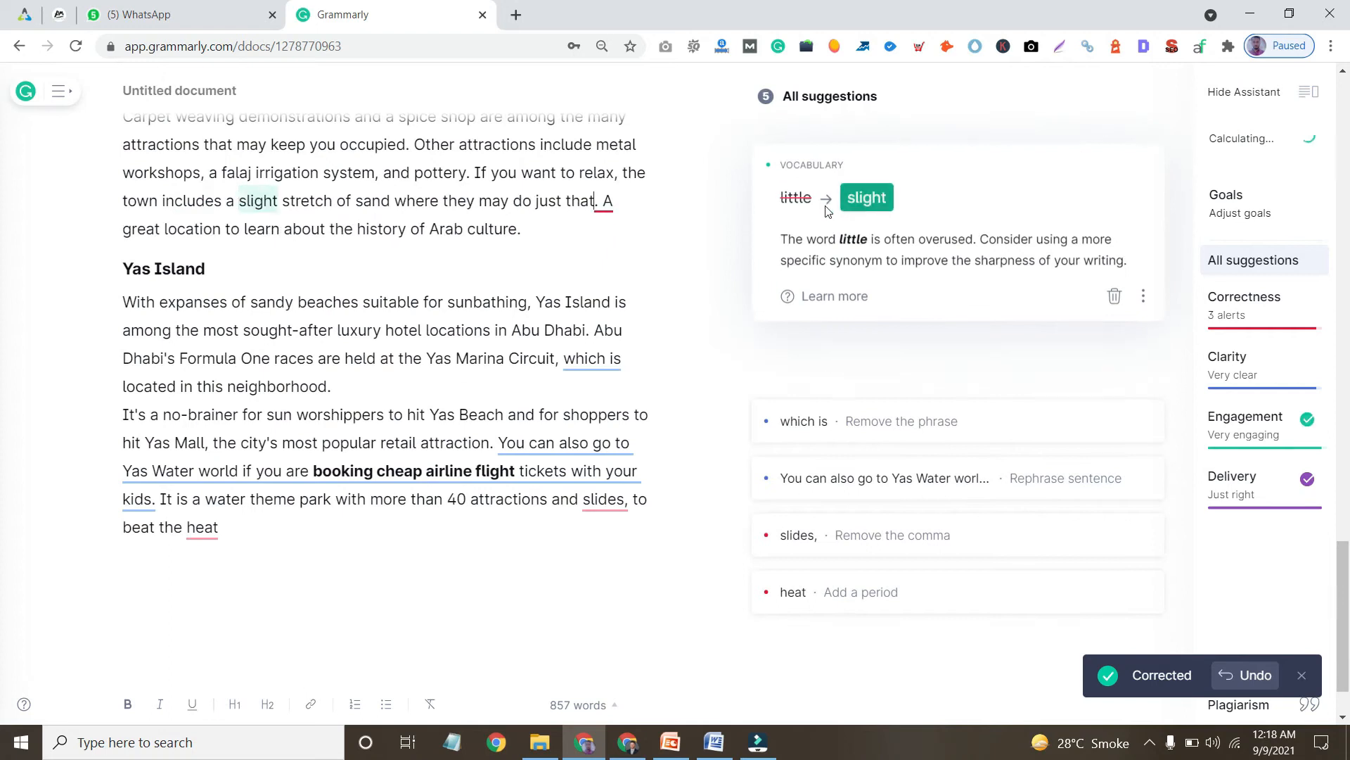
{"action": "left_click", "coordinate": [858, 204]}
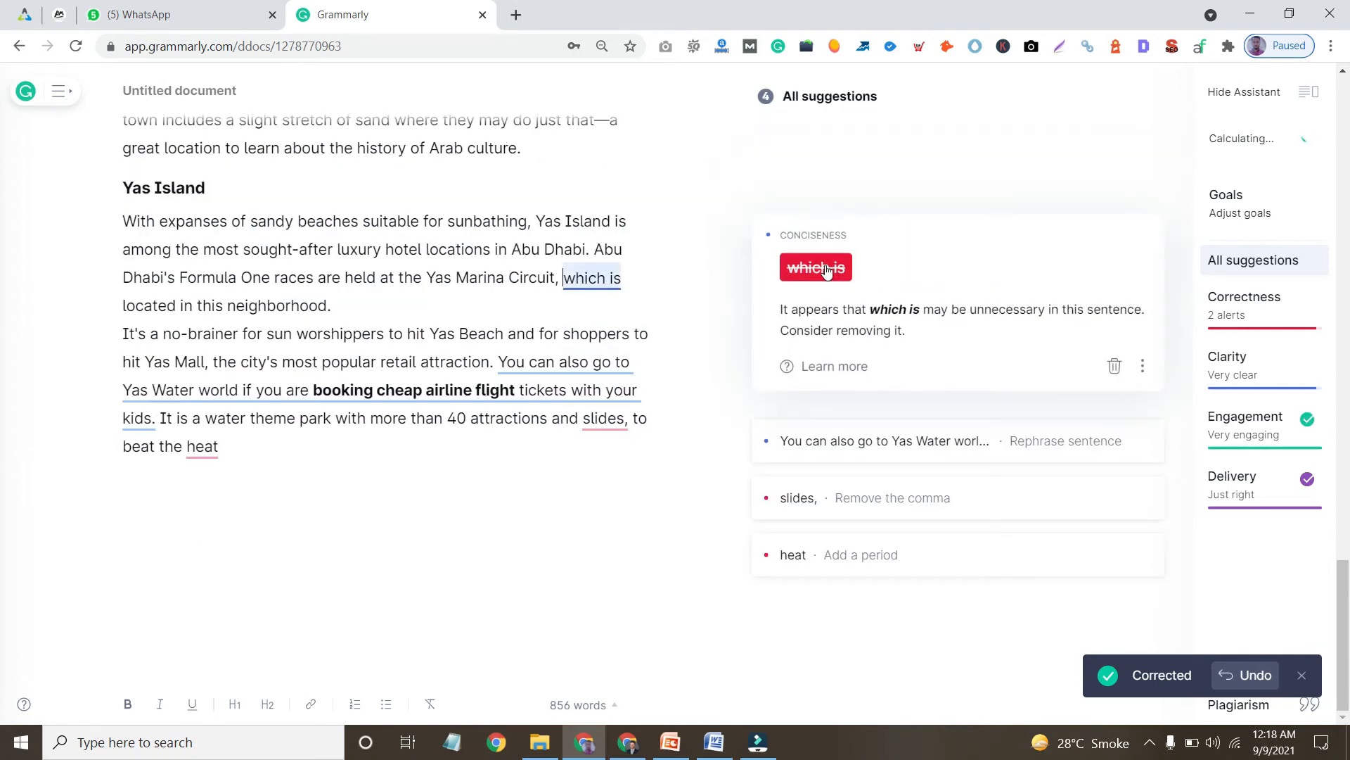
- In Yas Island, remove "which is", rephrase the Yas Water World sentence, drop the comma after "slides", and end "heat" with a period
{"action": "left_click", "coordinate": [869, 436]}
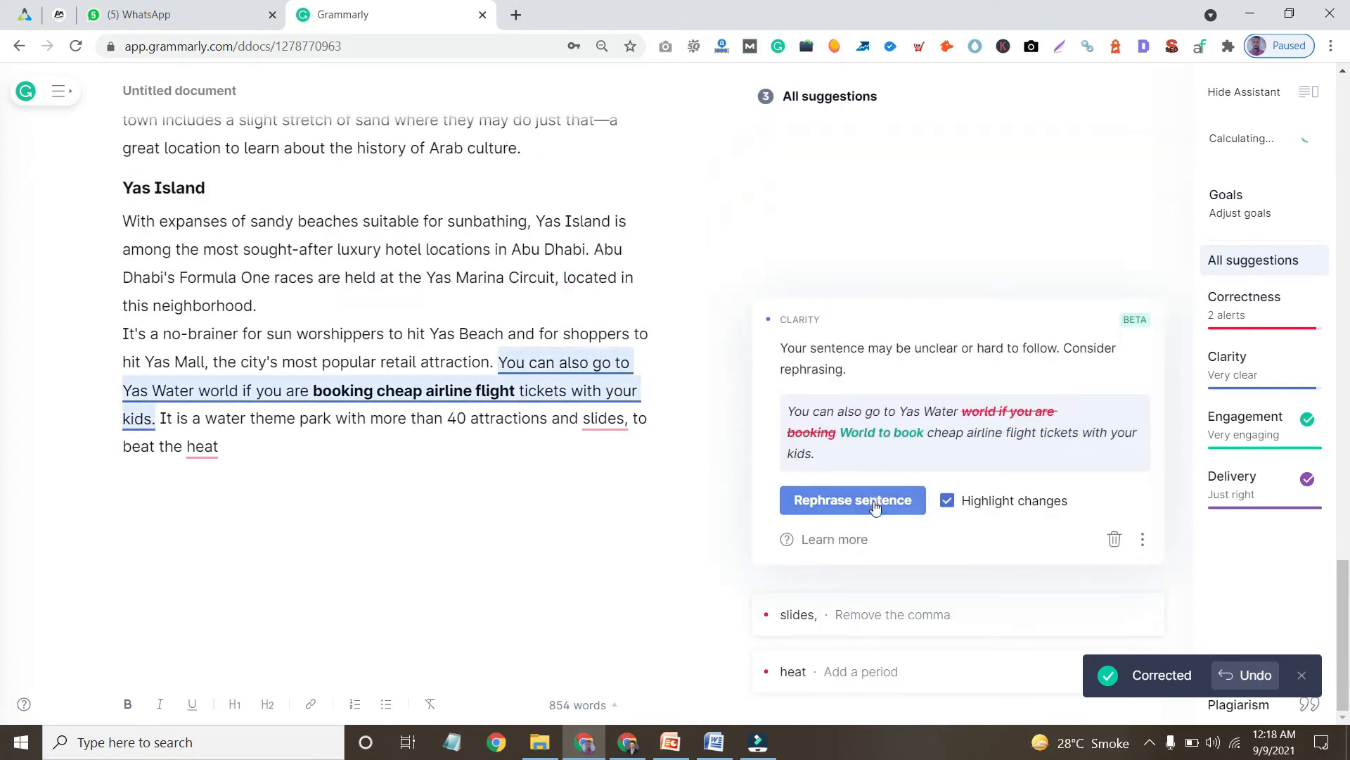
{"action": "left_click", "coordinate": [876, 499]}
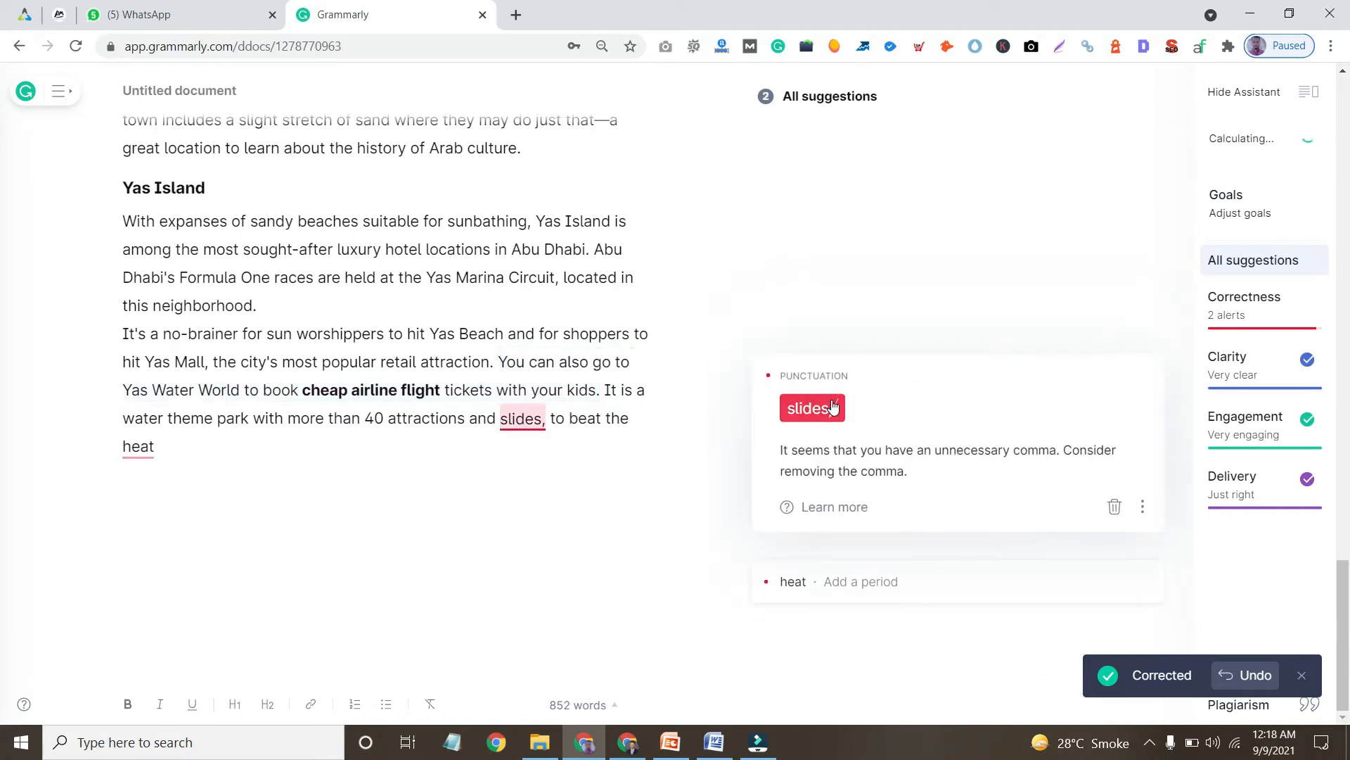
{"action": "left_click", "coordinate": [805, 436]}
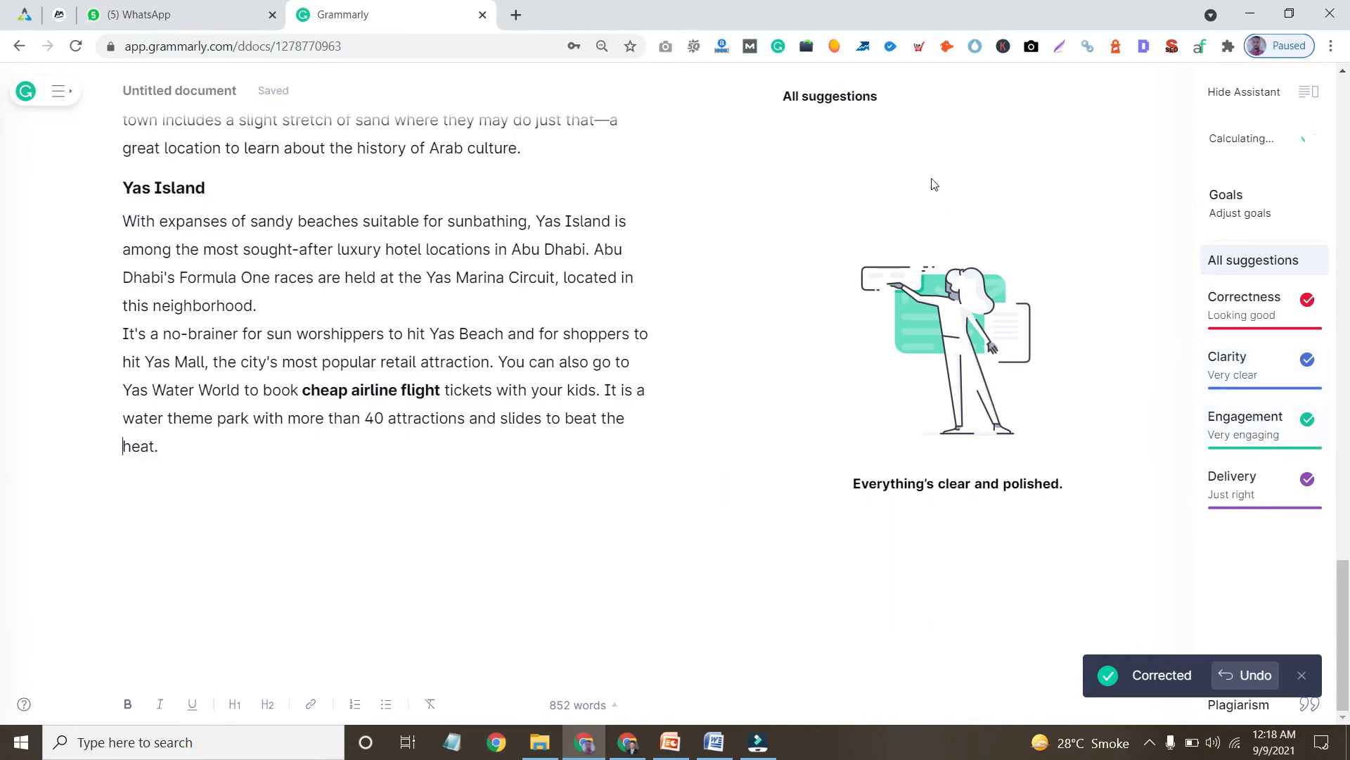
- Review the Clarity, Engagement, and Delivery results, and run a plagiarism check on the article
{"action": "left_click", "coordinate": [1254, 371]}
{"action": "left_click", "coordinate": [1256, 450]}
{"action": "left_click", "coordinate": [1260, 507]}
{"action": "left_click", "coordinate": [1238, 703]}
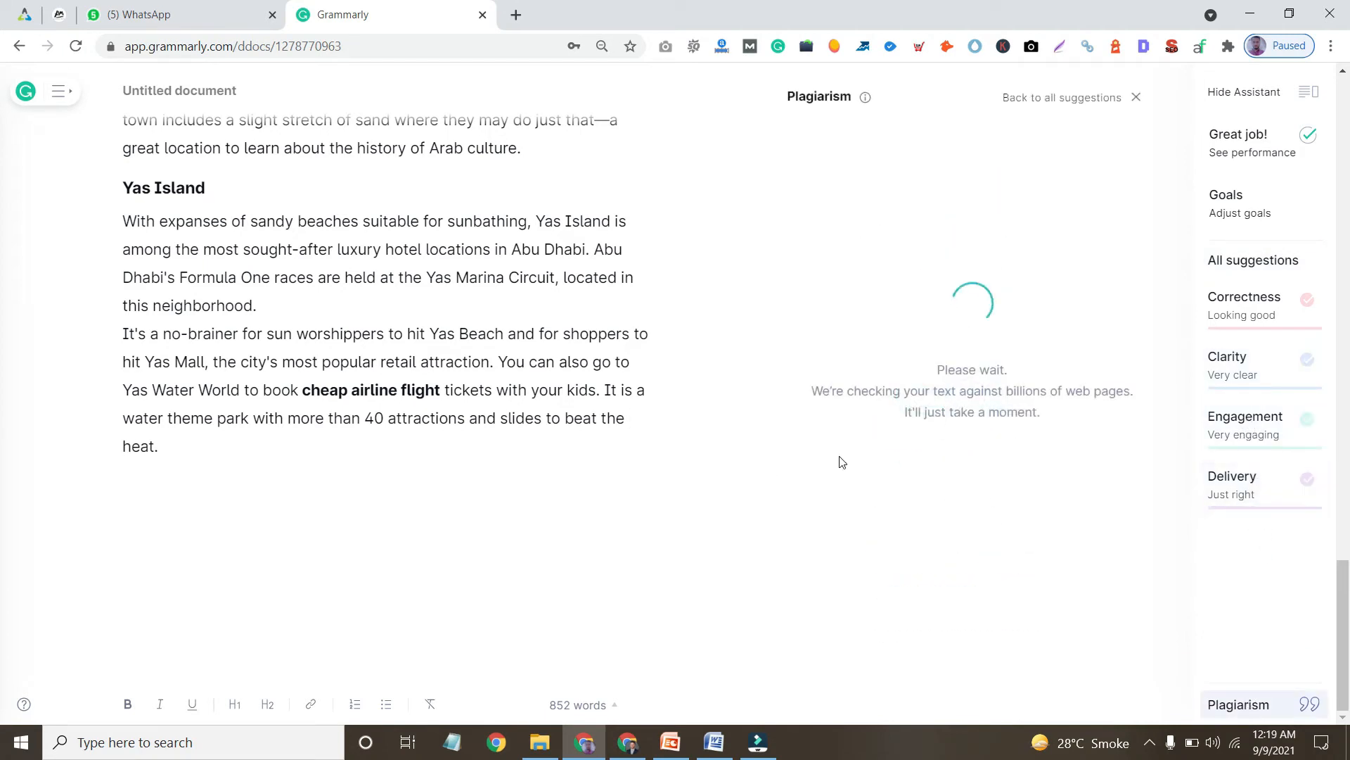
- Read through the shortened article and run the plagiarism check on it again
{"action": "scroll", "coordinate": [482, 182], "scroll_direction": "up", "scroll_amount": 6}
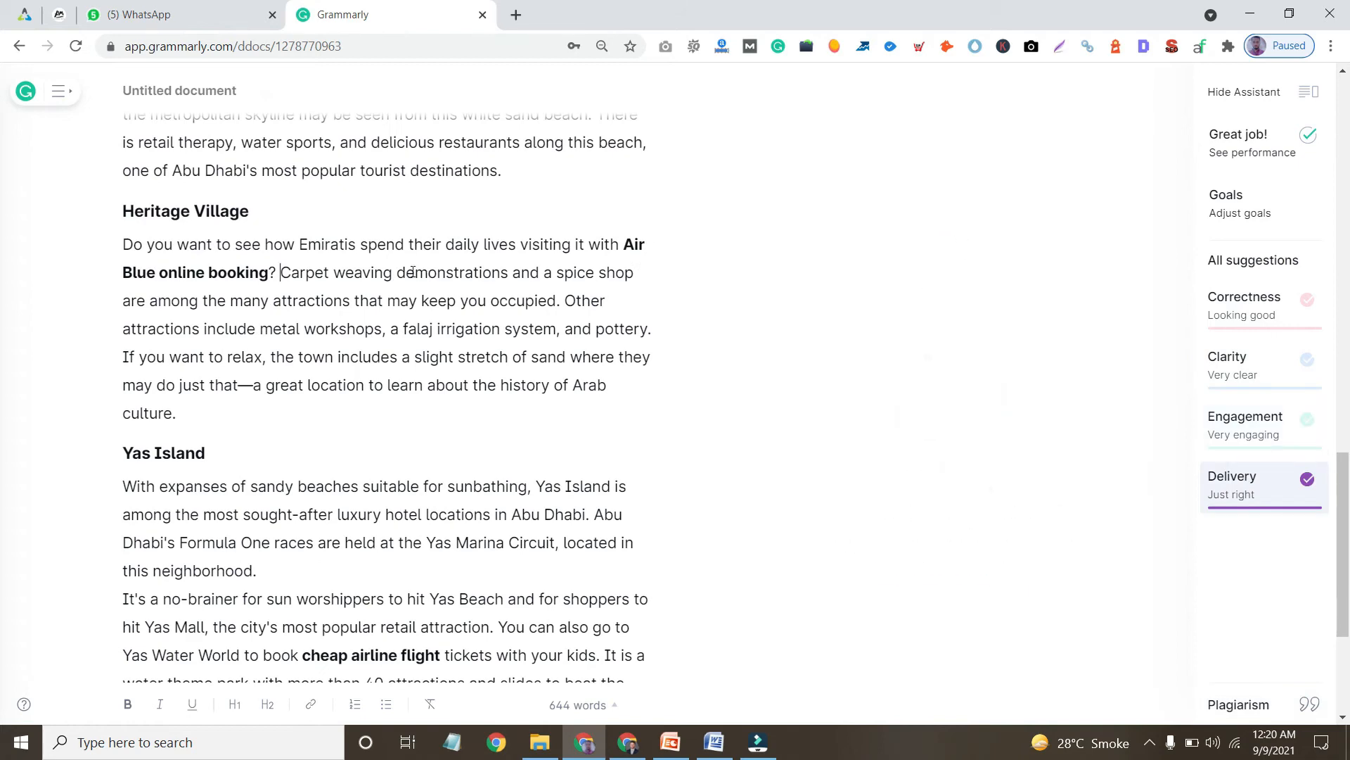
{"action": "scroll", "coordinate": [410, 269], "scroll_direction": "up", "scroll_amount": 7}
{"action": "scroll", "coordinate": [410, 270], "scroll_direction": "up", "scroll_amount": 6}
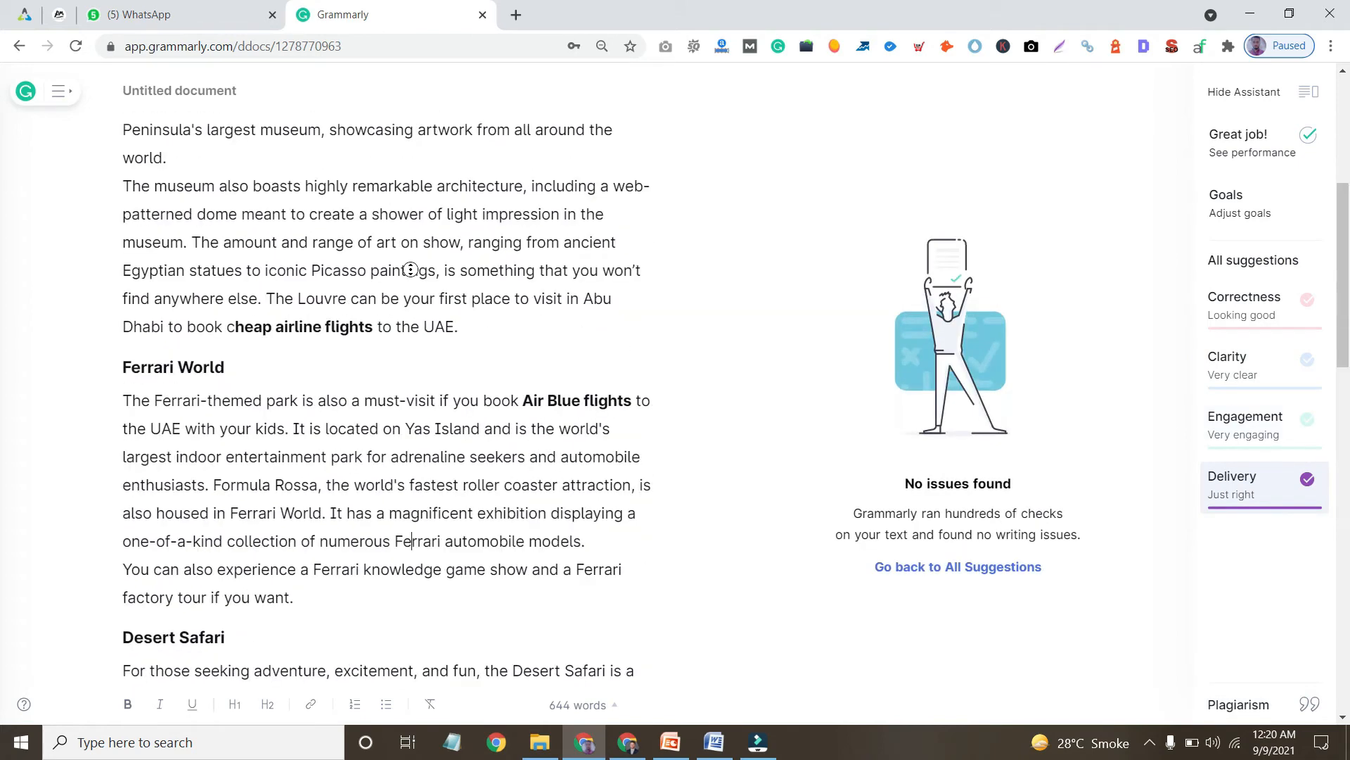
{"action": "scroll", "coordinate": [407, 555], "scroll_direction": "down", "scroll_amount": 5}
{"action": "scroll", "coordinate": [606, 172], "scroll_direction": "up", "scroll_amount": 10}
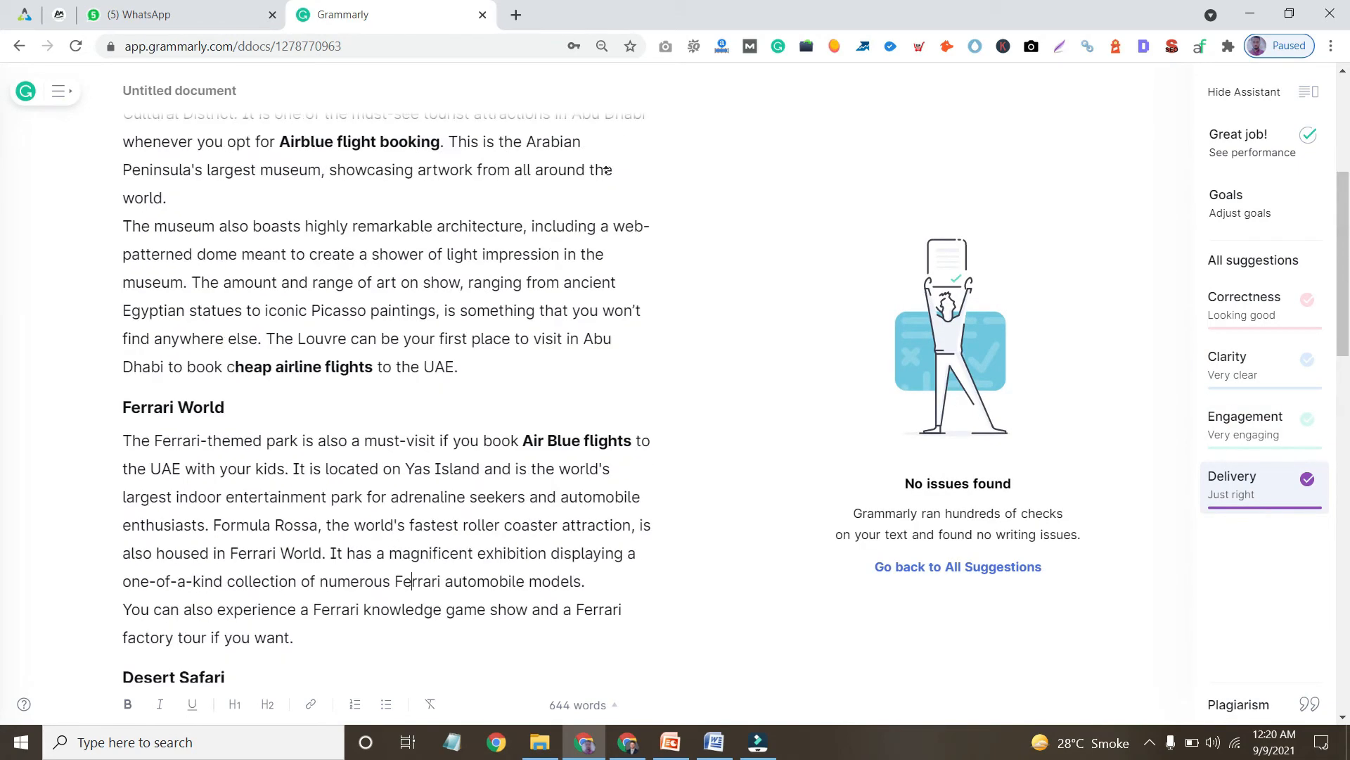
{"action": "scroll", "coordinate": [746, 326], "scroll_direction": "down", "scroll_amount": 20}
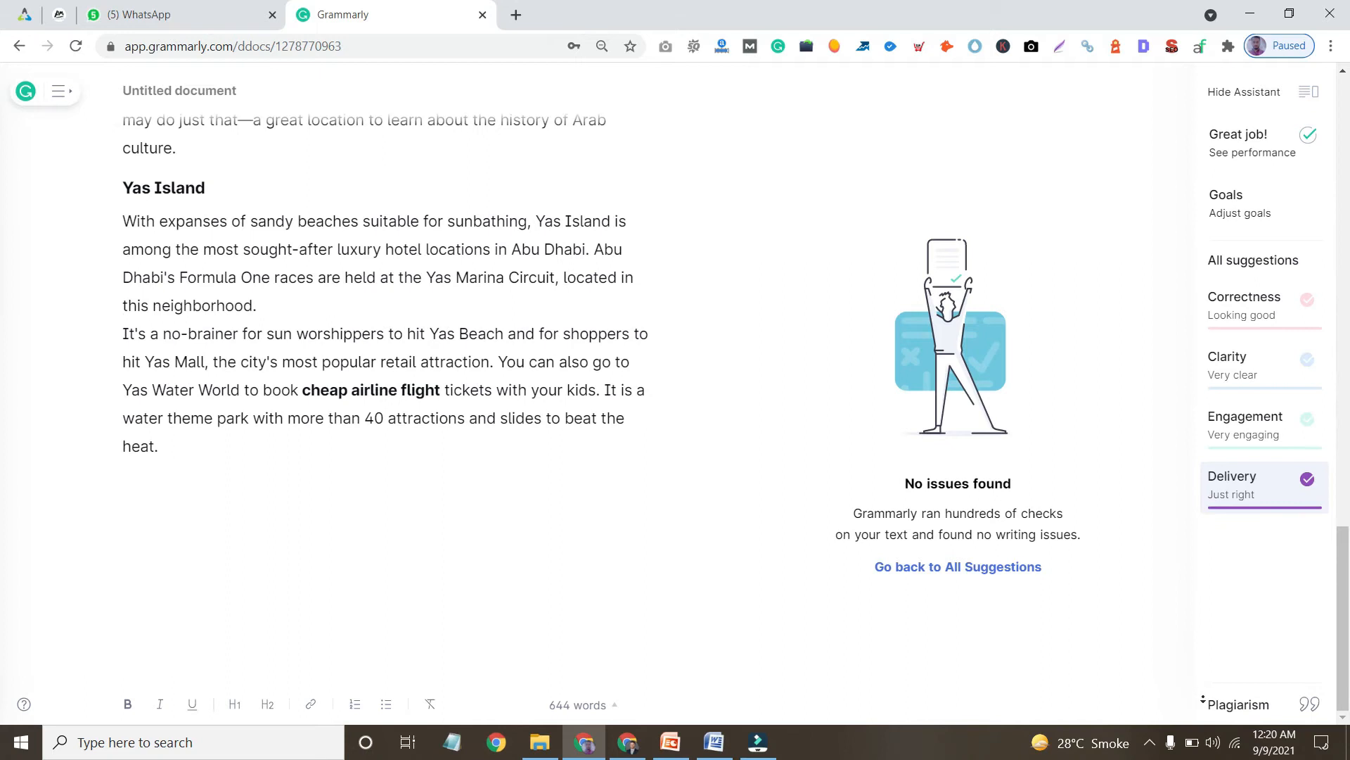
{"action": "left_click", "coordinate": [1219, 706]}
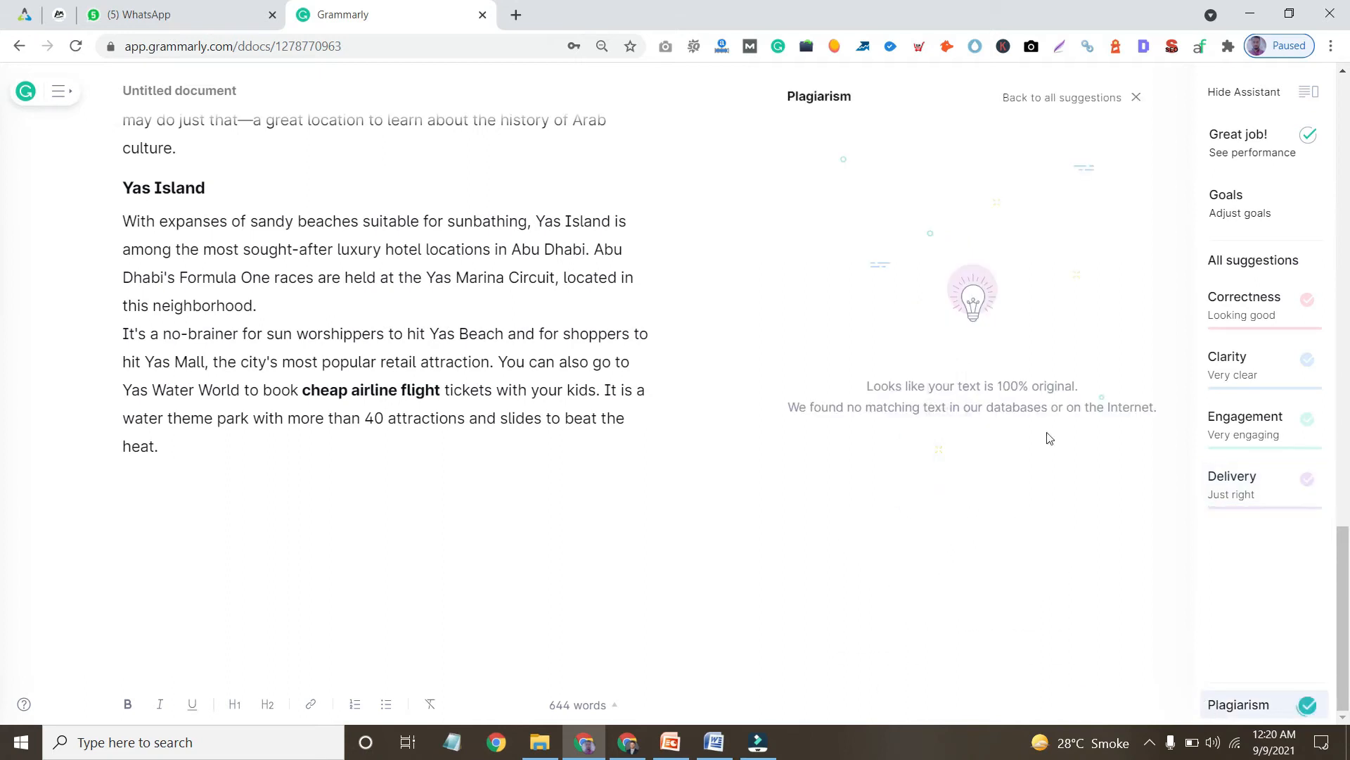
- Copy the entire Grammarly article and paste it into the Article Body of the new article form on articlescad.com
{"action": "scroll", "coordinate": [924, 269], "scroll_direction": "up", "scroll_amount": 5}
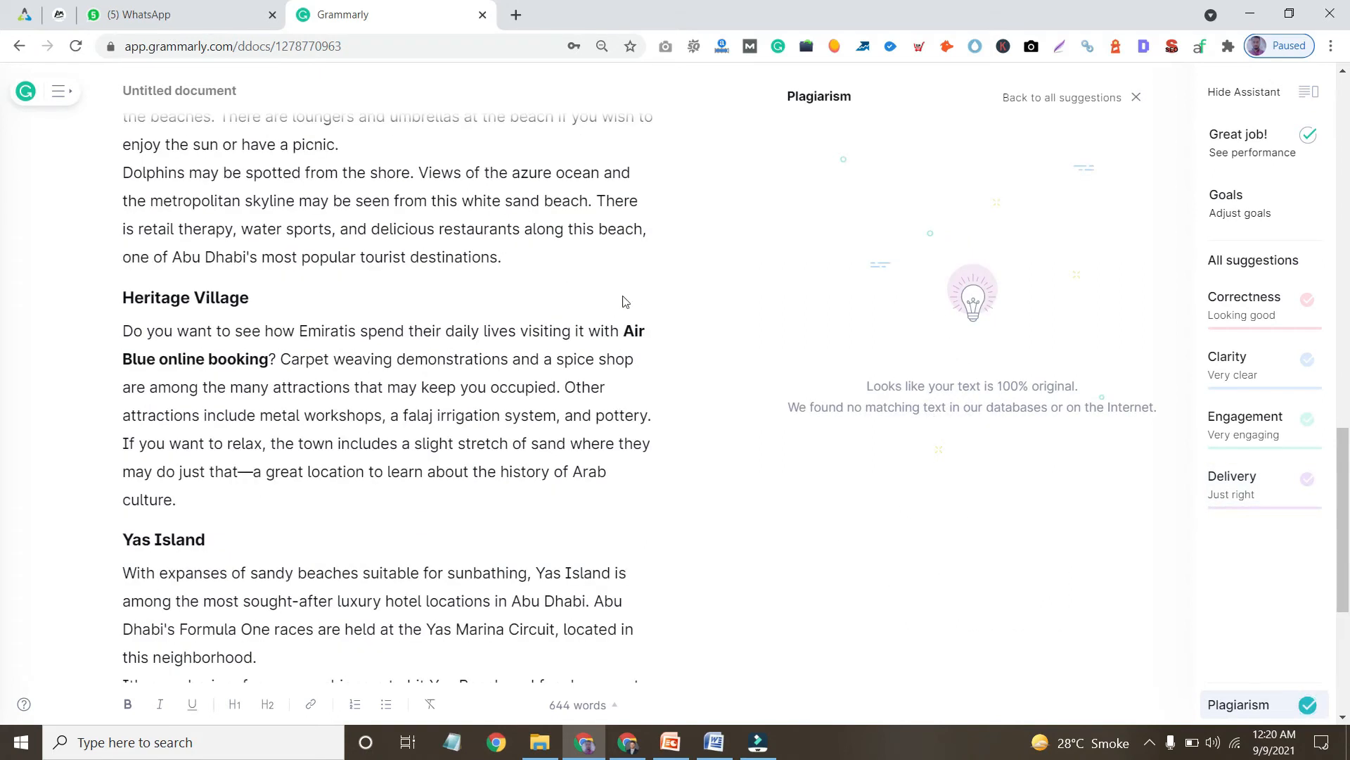
{"action": "scroll", "coordinate": [422, 240], "scroll_direction": "up", "scroll_amount": 15}
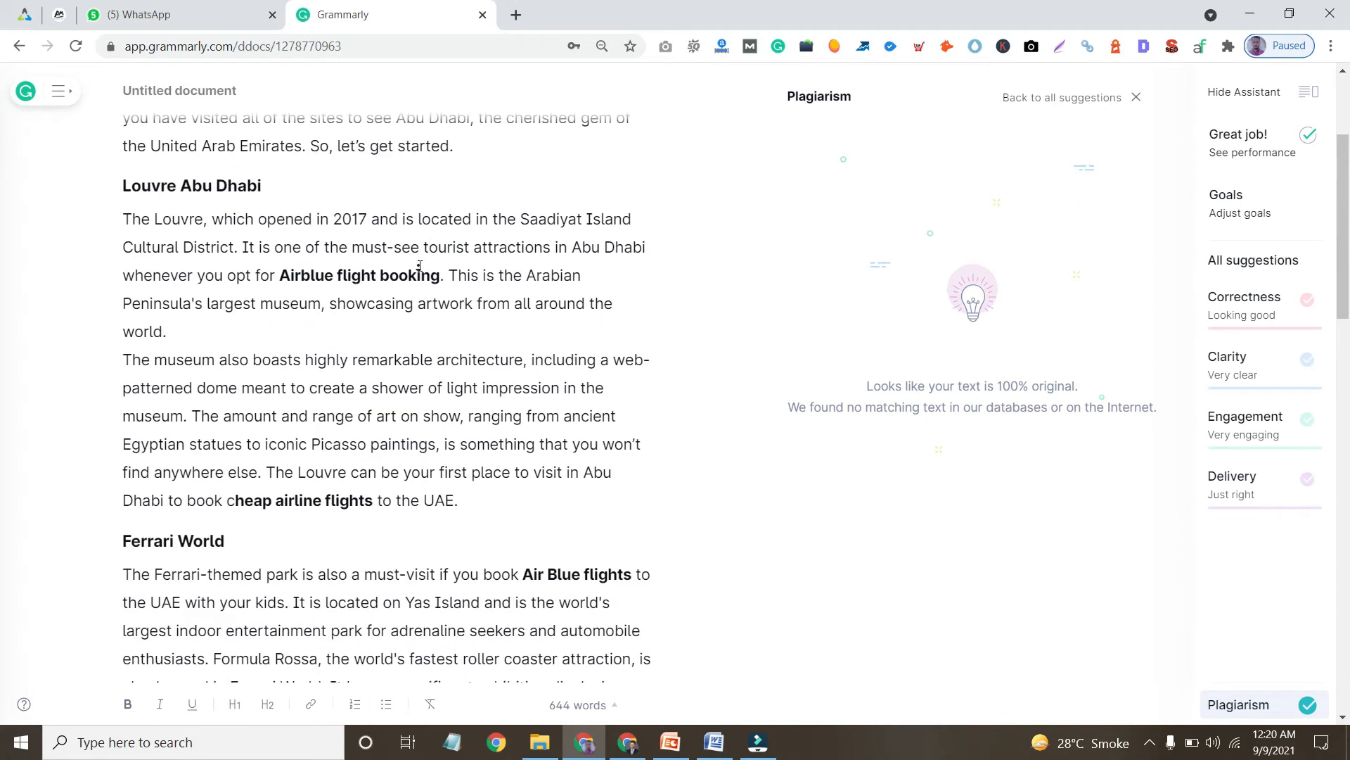
{"action": "scroll", "coordinate": [419, 266], "scroll_direction": "down", "scroll_amount": 1}
{"action": "key", "text": "ctrl+a"}
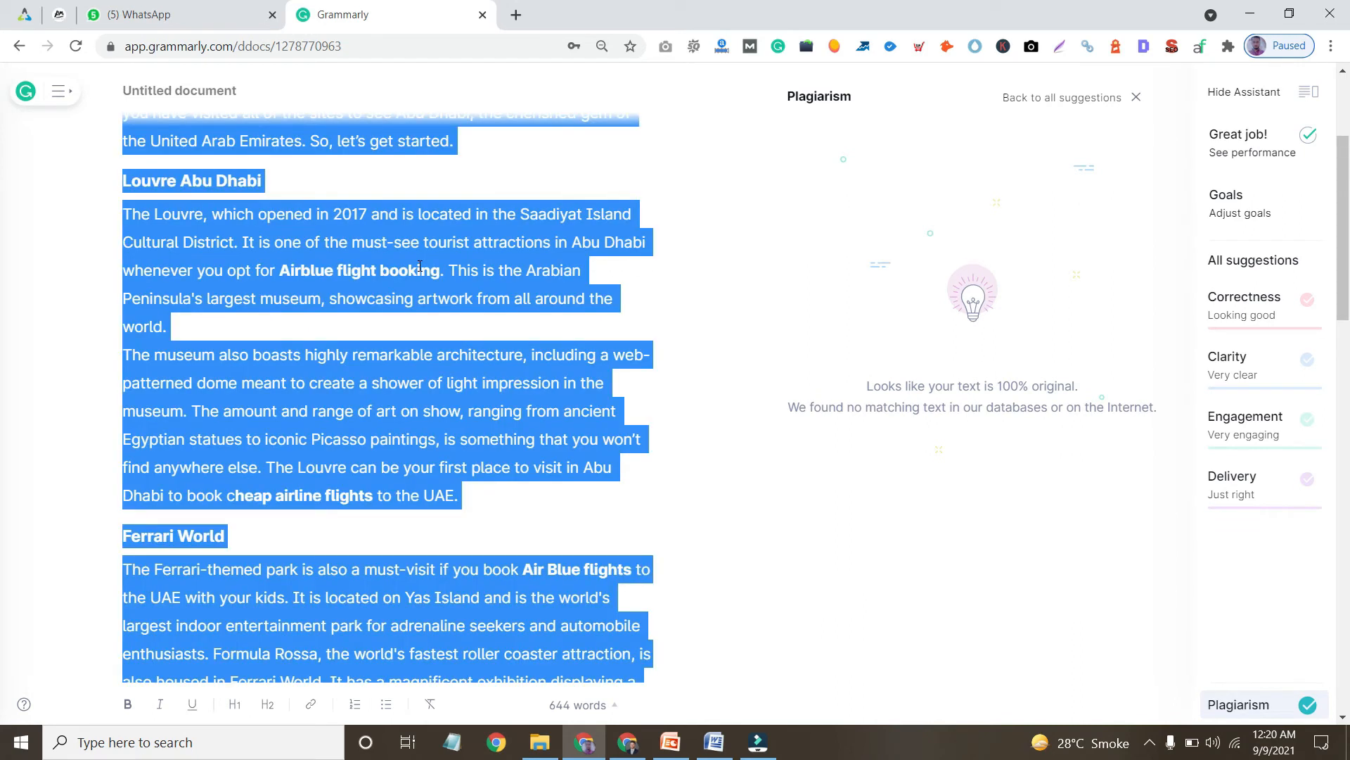
{"action": "left_click", "coordinate": [628, 742]}
{"action": "scroll", "coordinate": [478, 415], "scroll_direction": "down", "scroll_amount": 5}
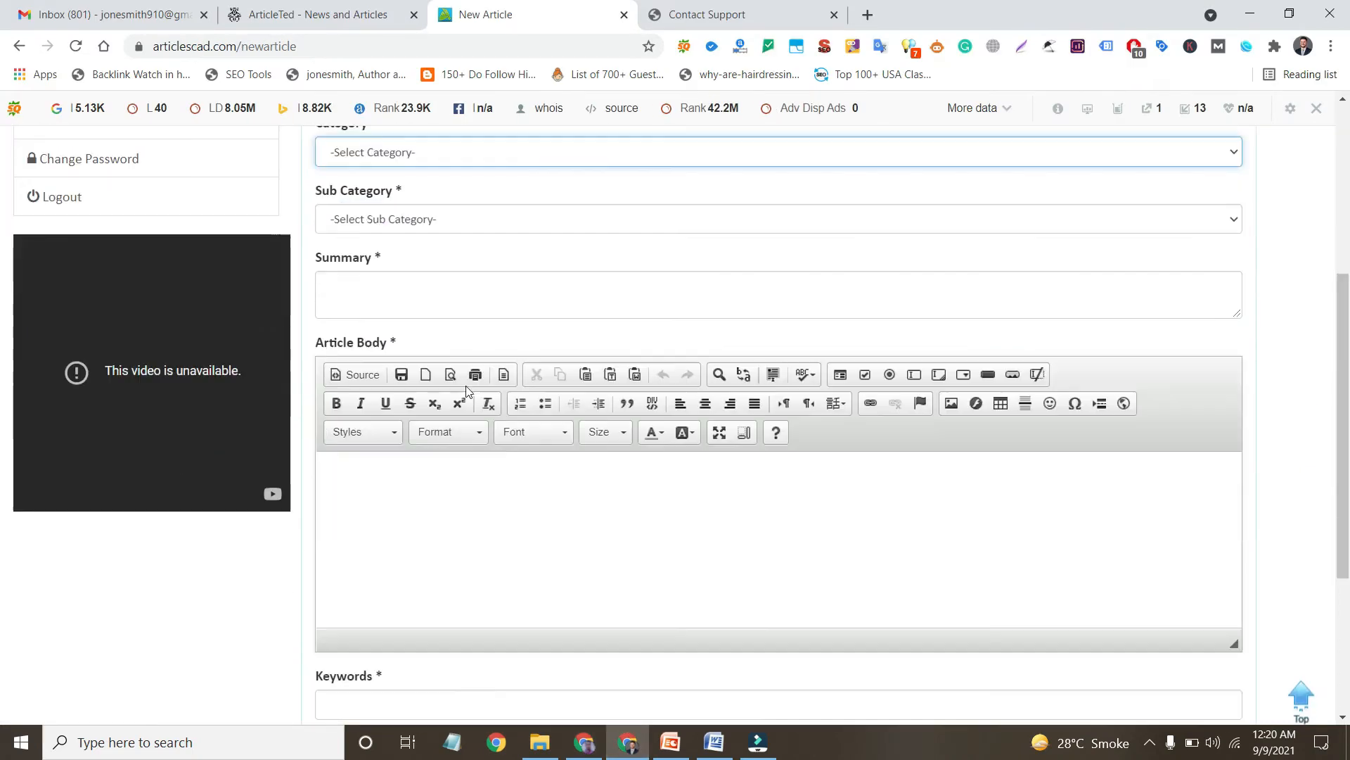
{"action": "left_click", "coordinate": [453, 477]}
{"action": "key", "text": "ctrl+v"}
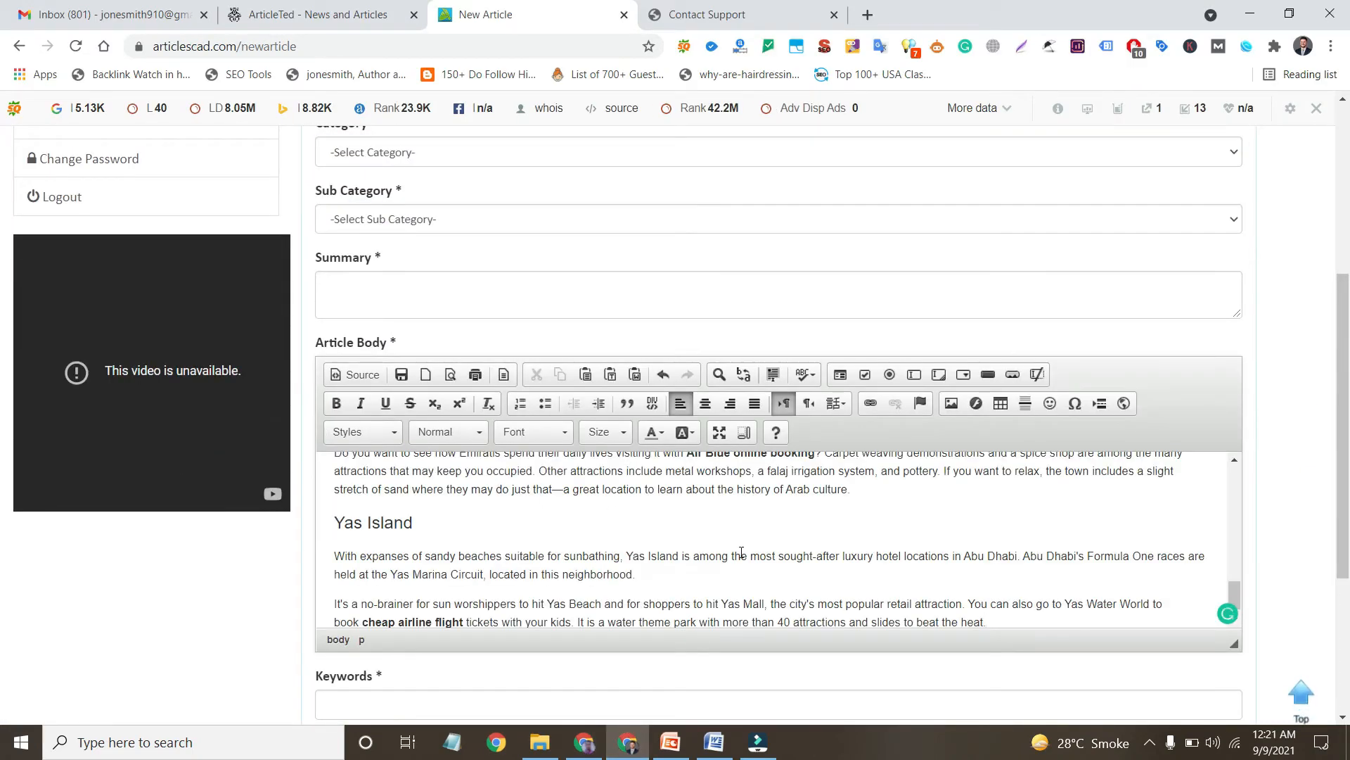
- Justify all the text in the article body and enlarge the editor's height to show more of the article
{"action": "key", "text": "ctrl+a"}
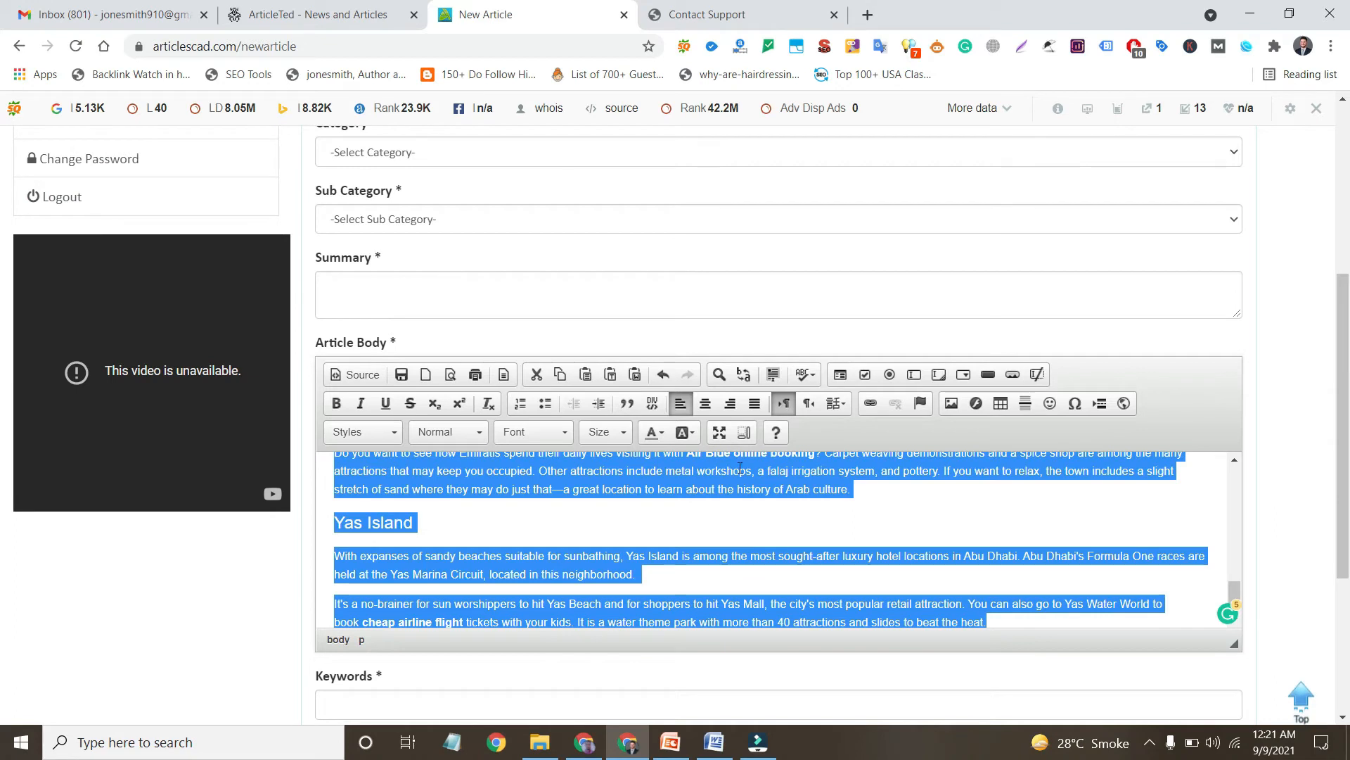
{"action": "left_click", "coordinate": [757, 408]}
{"action": "scroll", "coordinate": [1092, 483], "scroll_direction": "down", "scroll_amount": 1}
{"action": "scroll", "coordinate": [3, 638], "scroll_direction": "down", "scroll_amount": 3}
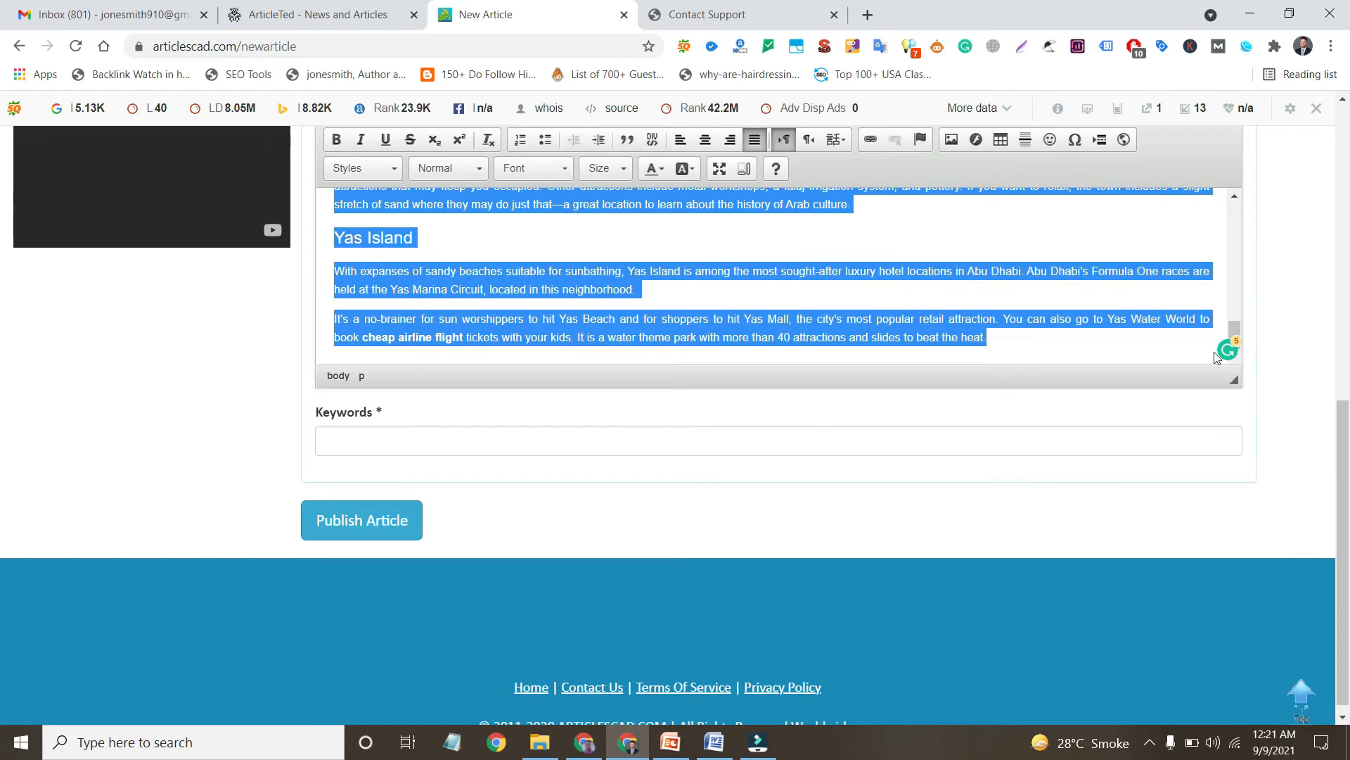
{"action": "left_click_drag", "start_coordinate": [1235, 407], "coordinate": [1250, 754]}
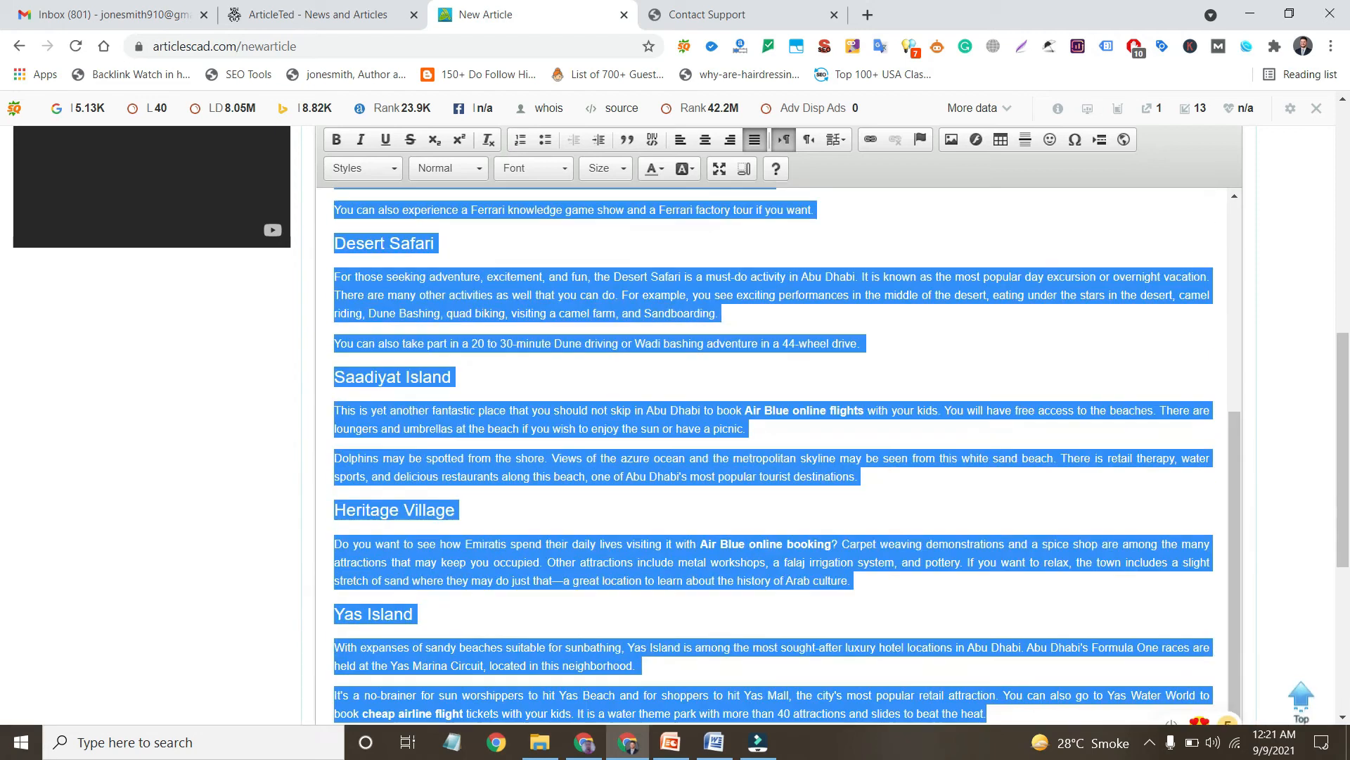
{"action": "left_click", "coordinate": [809, 407]}
- Move the line "Best Abu Dhabi Attractions to Explore in 2021" from the article body into the Article Title field
{"action": "scroll", "coordinate": [618, 312], "scroll_direction": "up", "scroll_amount": 3}
{"action": "scroll", "coordinate": [569, 300], "scroll_direction": "up", "scroll_amount": 2}
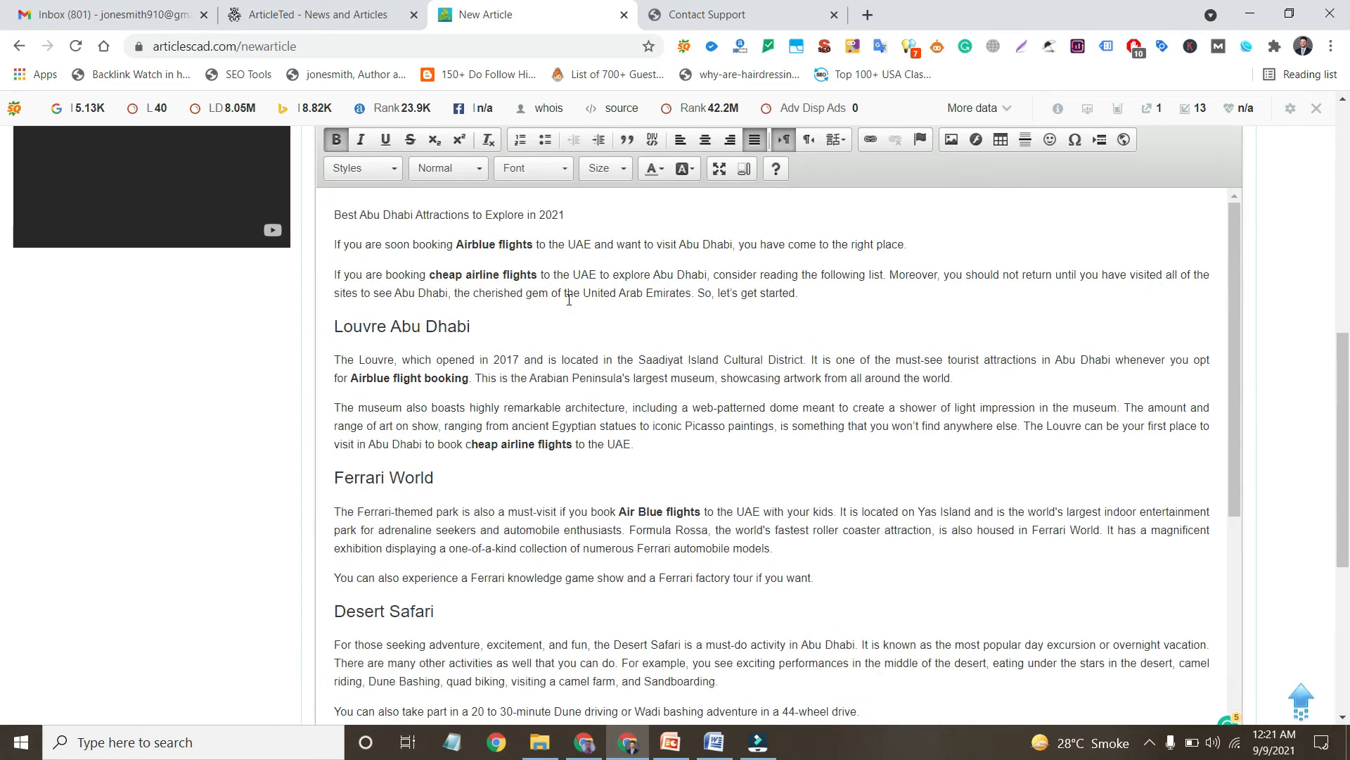
{"action": "left_click_drag", "start_coordinate": [567, 216], "coordinate": [333, 216]}
{"action": "key", "text": "ctrl+c"}
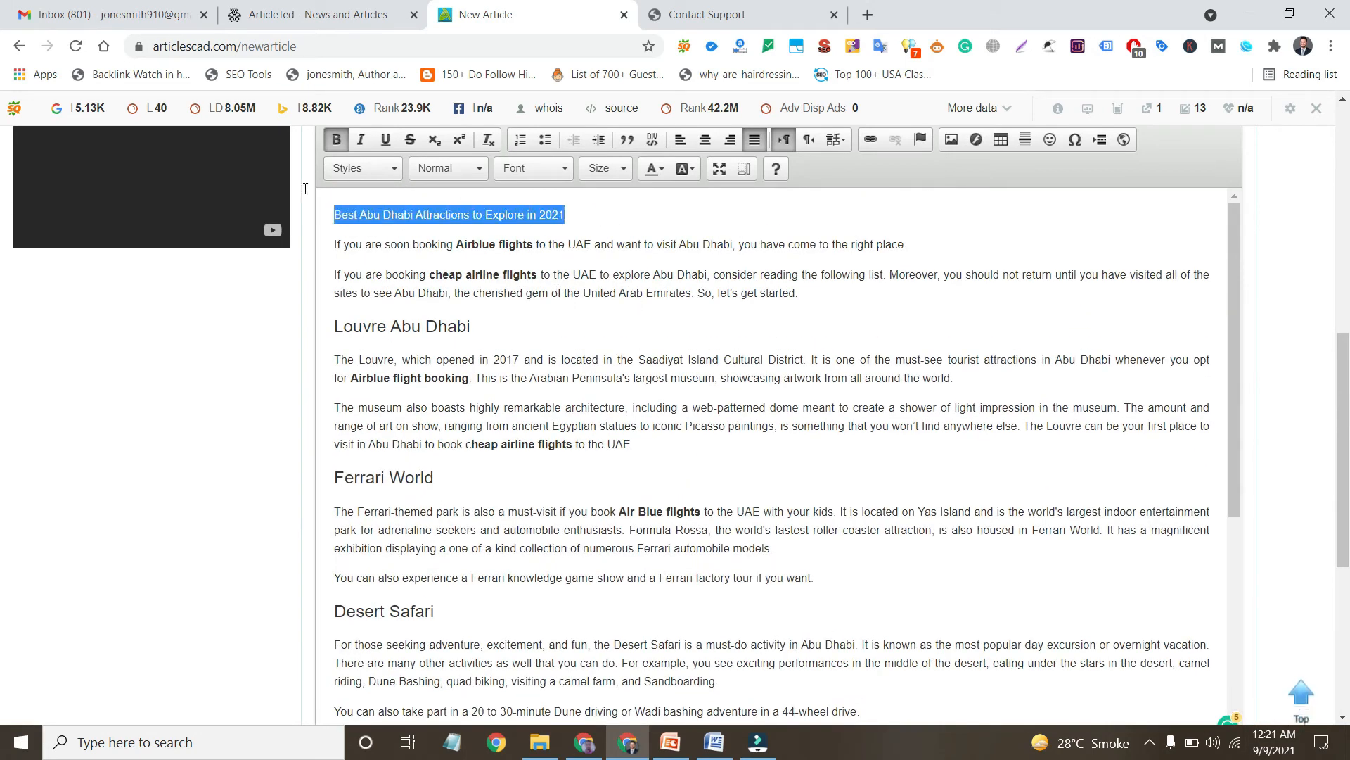
{"action": "key", "text": "BackSpace"}
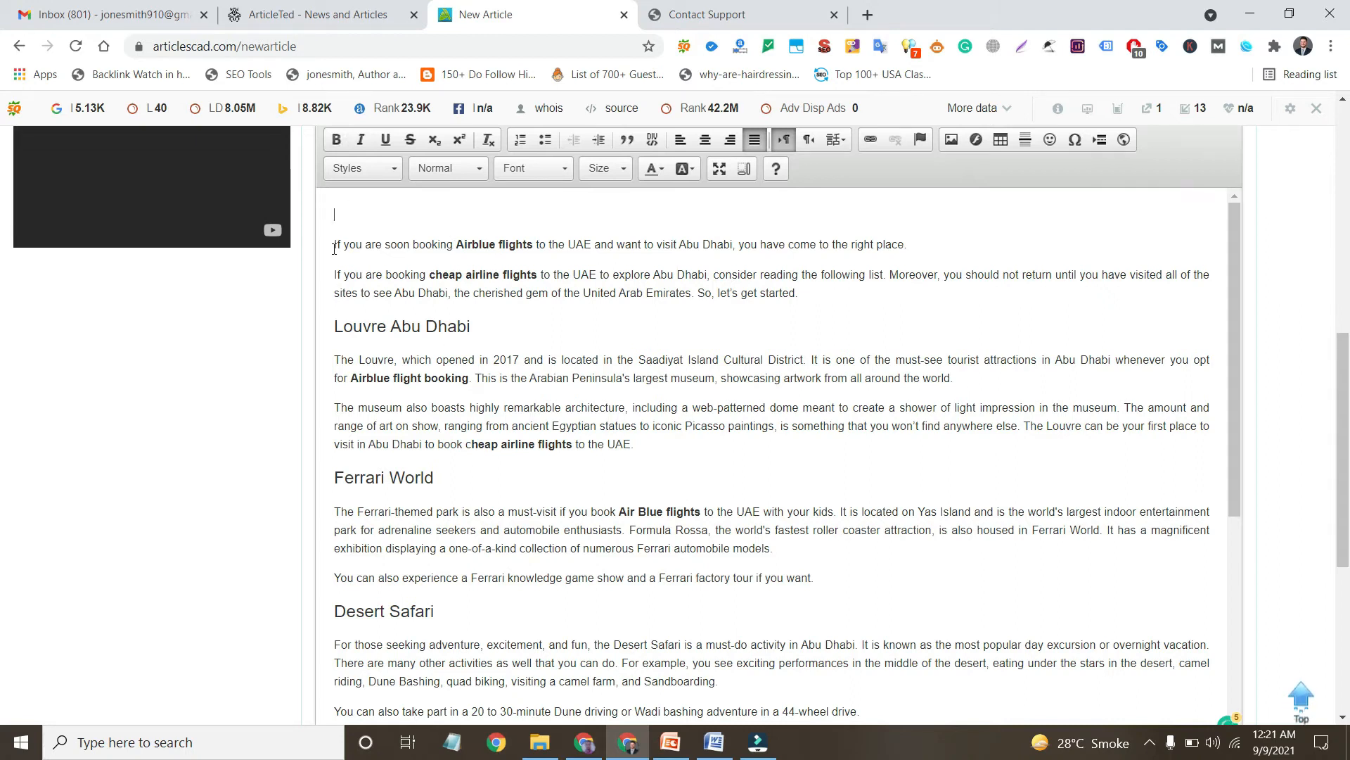
{"action": "key", "text": "BackSpace"}
{"action": "scroll", "coordinate": [514, 201], "scroll_direction": "up", "scroll_amount": 5}
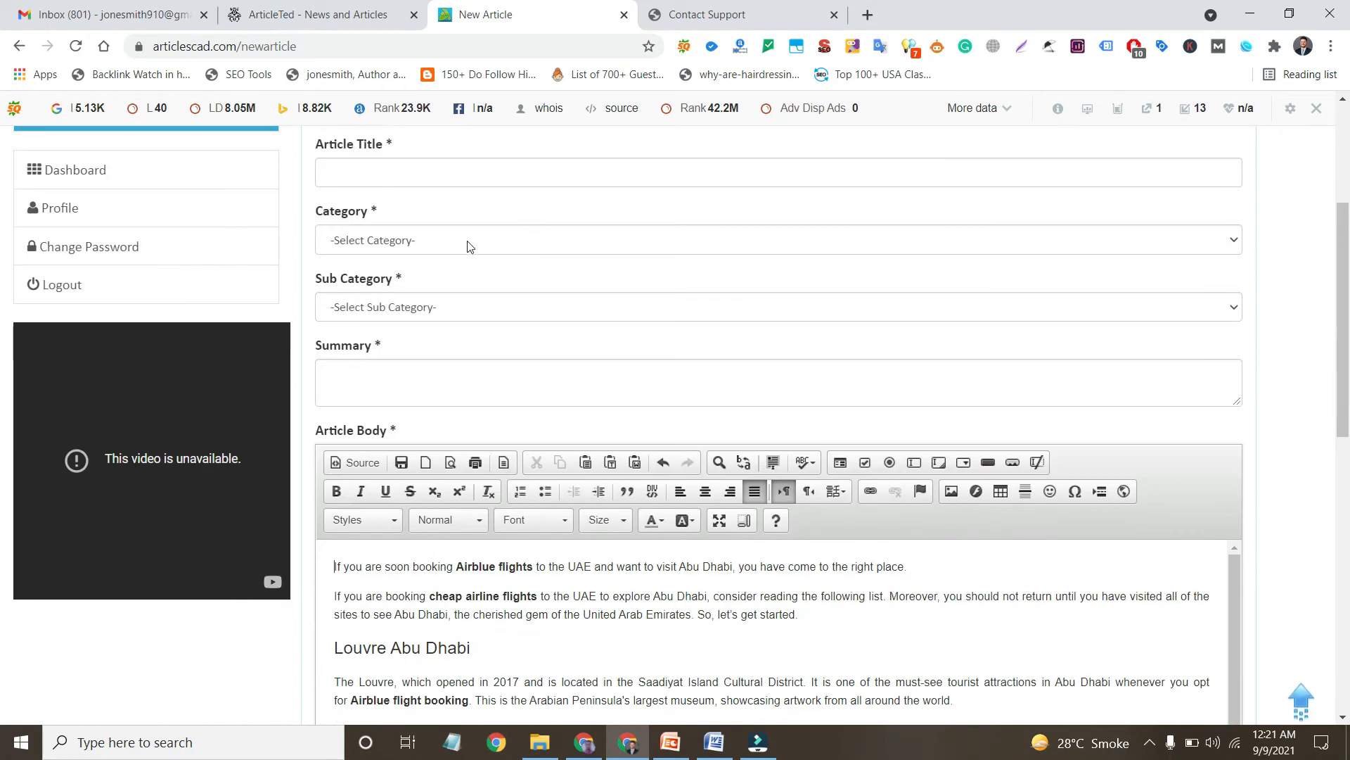
{"action": "left_click", "coordinate": [419, 175]}
{"action": "key", "text": "ctrl+v"}
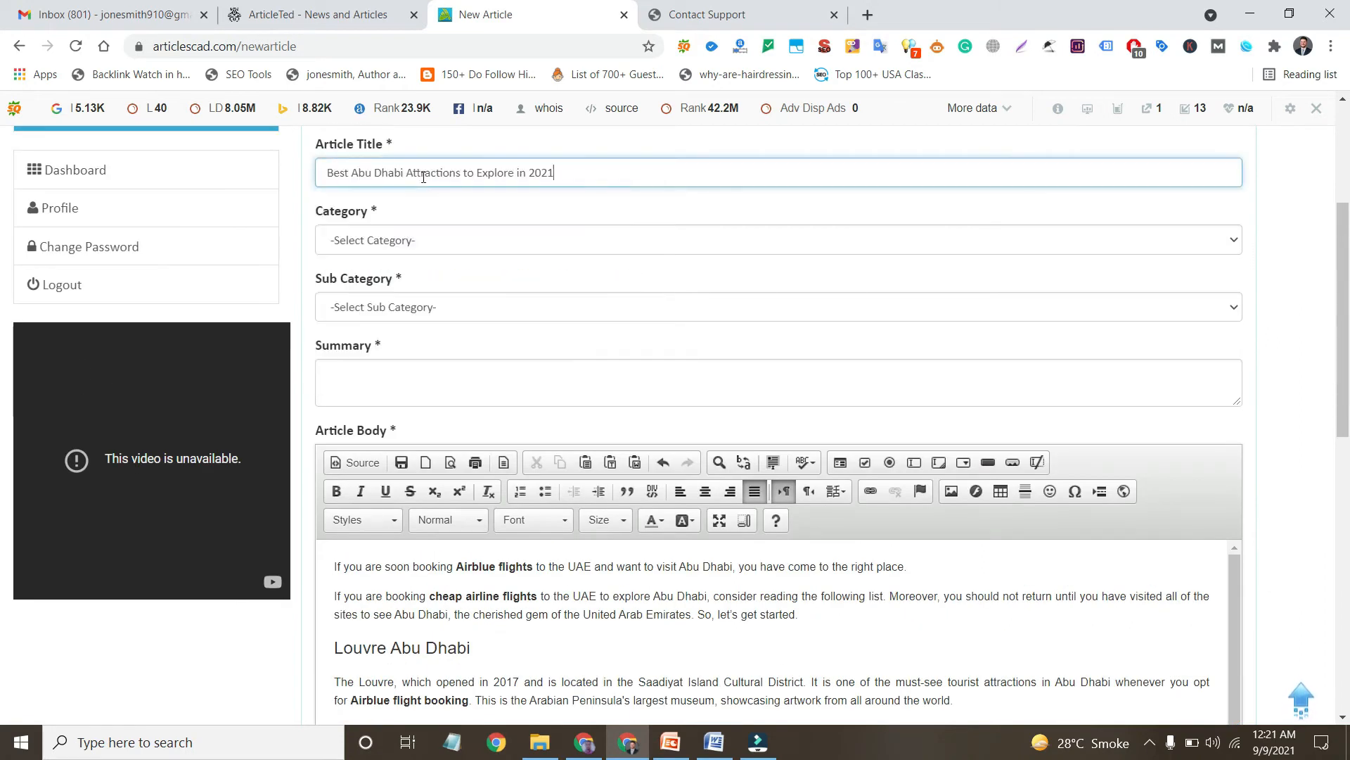
- Set the article's category to Travel and Leisure and its sub category to Travel Planning
{"action": "left_click", "coordinate": [418, 240]}
{"action": "scroll", "coordinate": [455, 320], "scroll_direction": "down", "scroll_amount": 3}
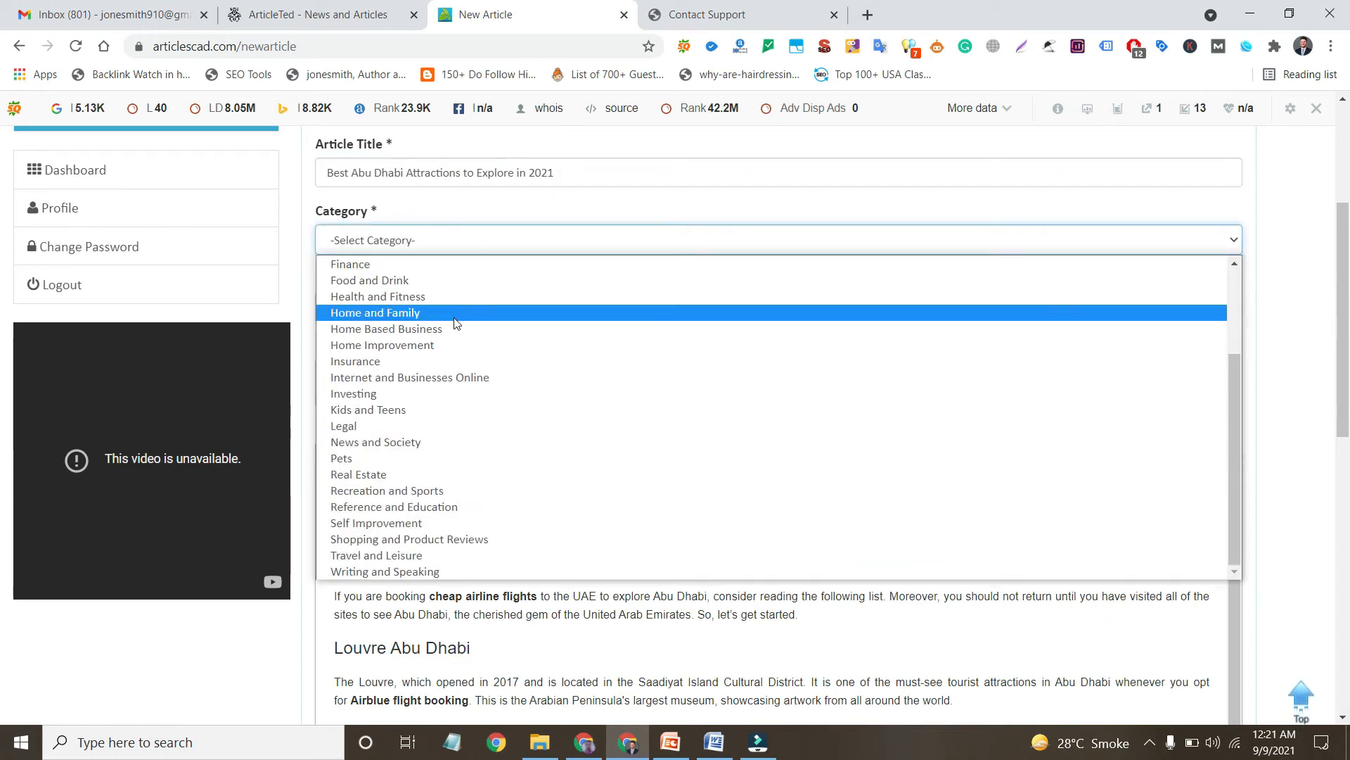
{"action": "left_click", "coordinate": [457, 555]}
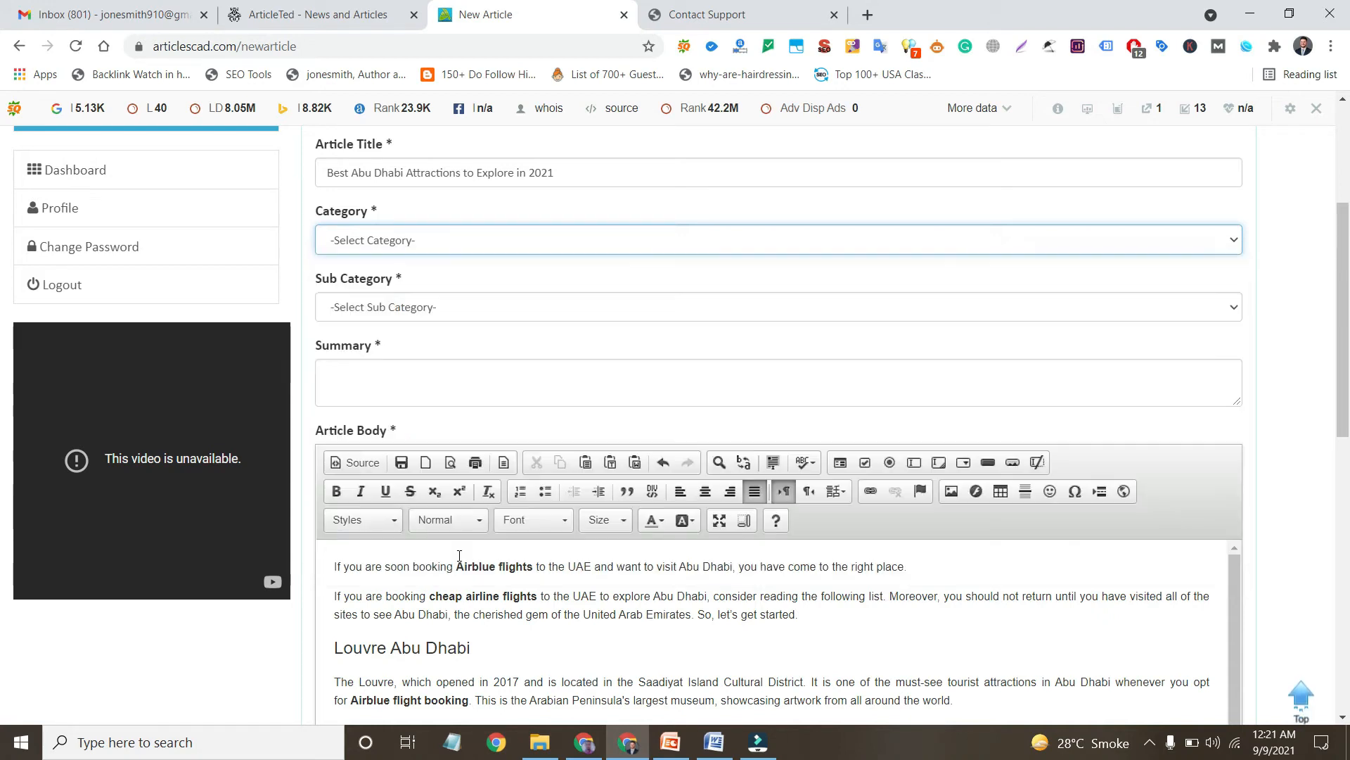
{"action": "left_click", "coordinate": [457, 298]}
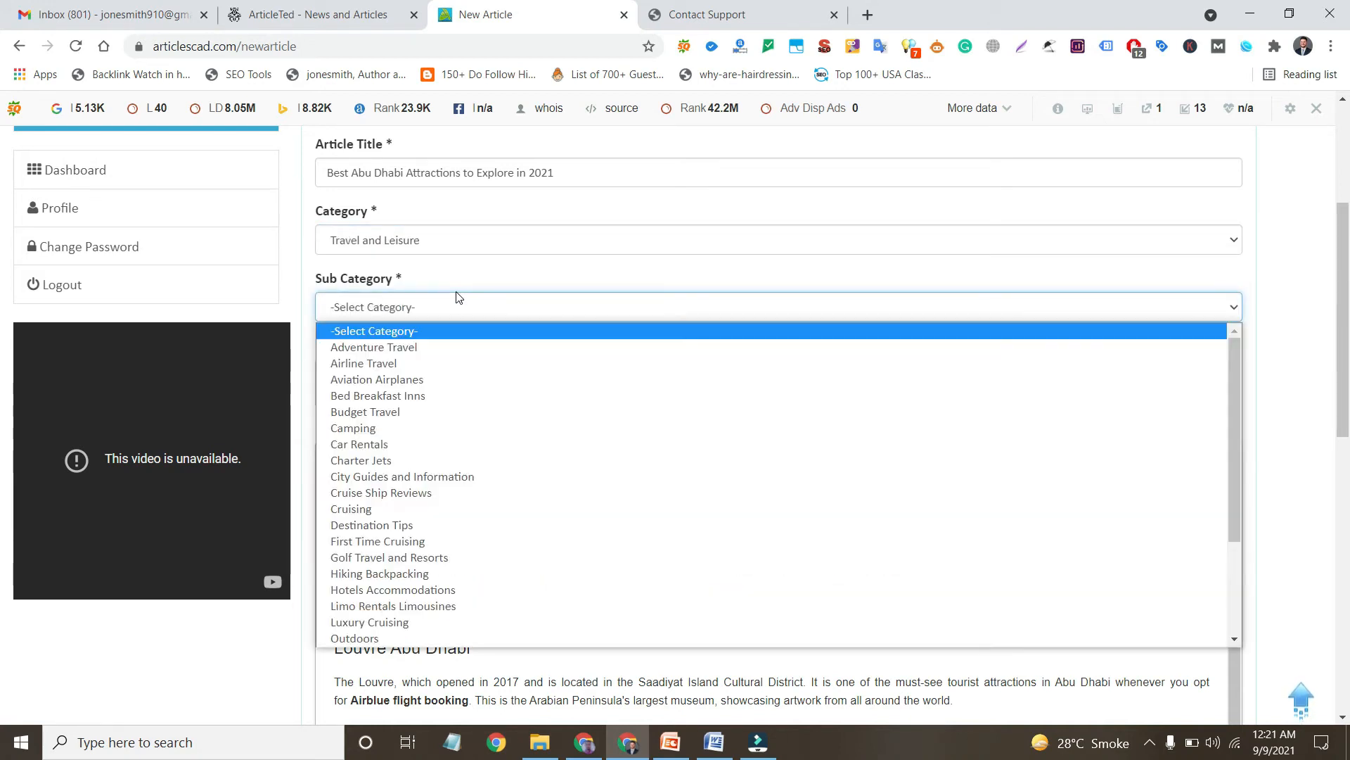
{"action": "scroll", "coordinate": [458, 525], "scroll_direction": "down", "scroll_amount": 3}
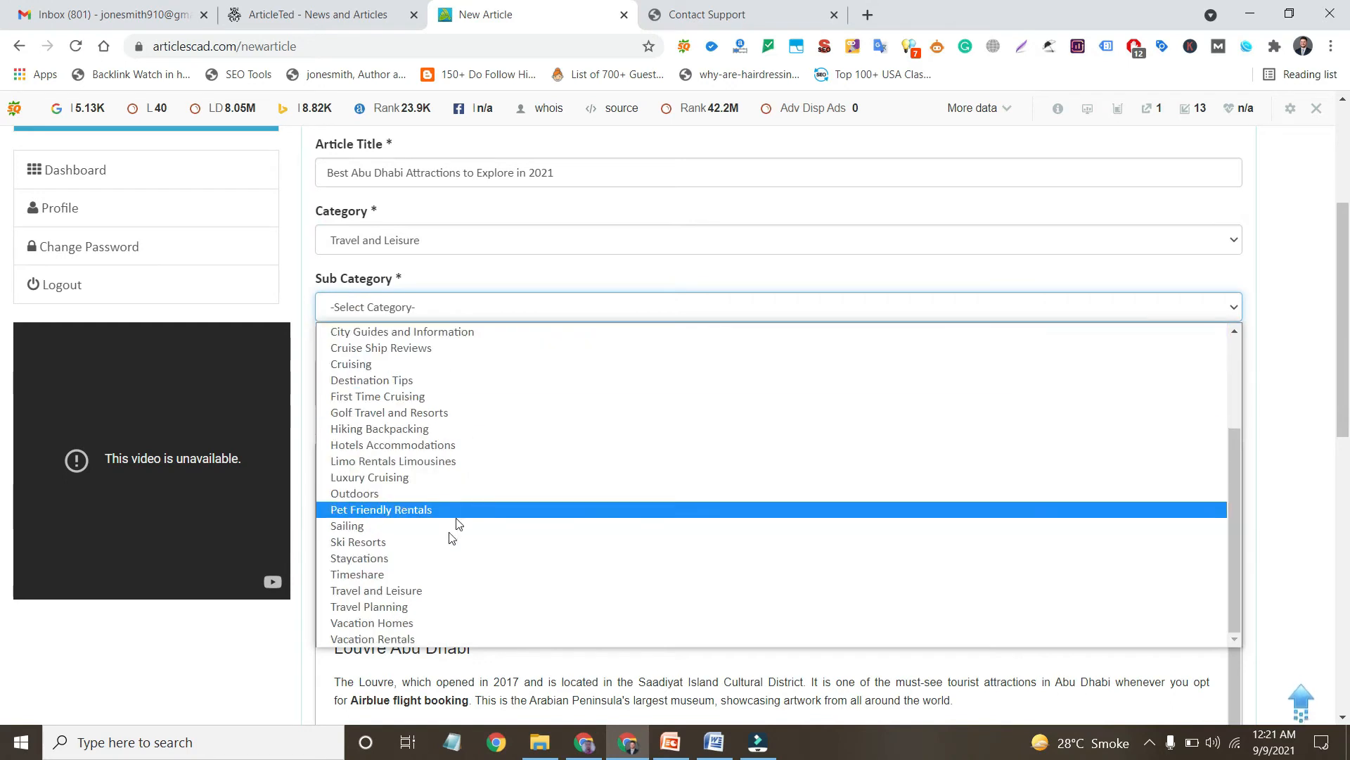
{"action": "left_click", "coordinate": [421, 604]}
- Copy the article's opening sentence, "If you are soon booking Airblue flights…", into the Summary field
{"action": "left_click", "coordinate": [368, 383]}
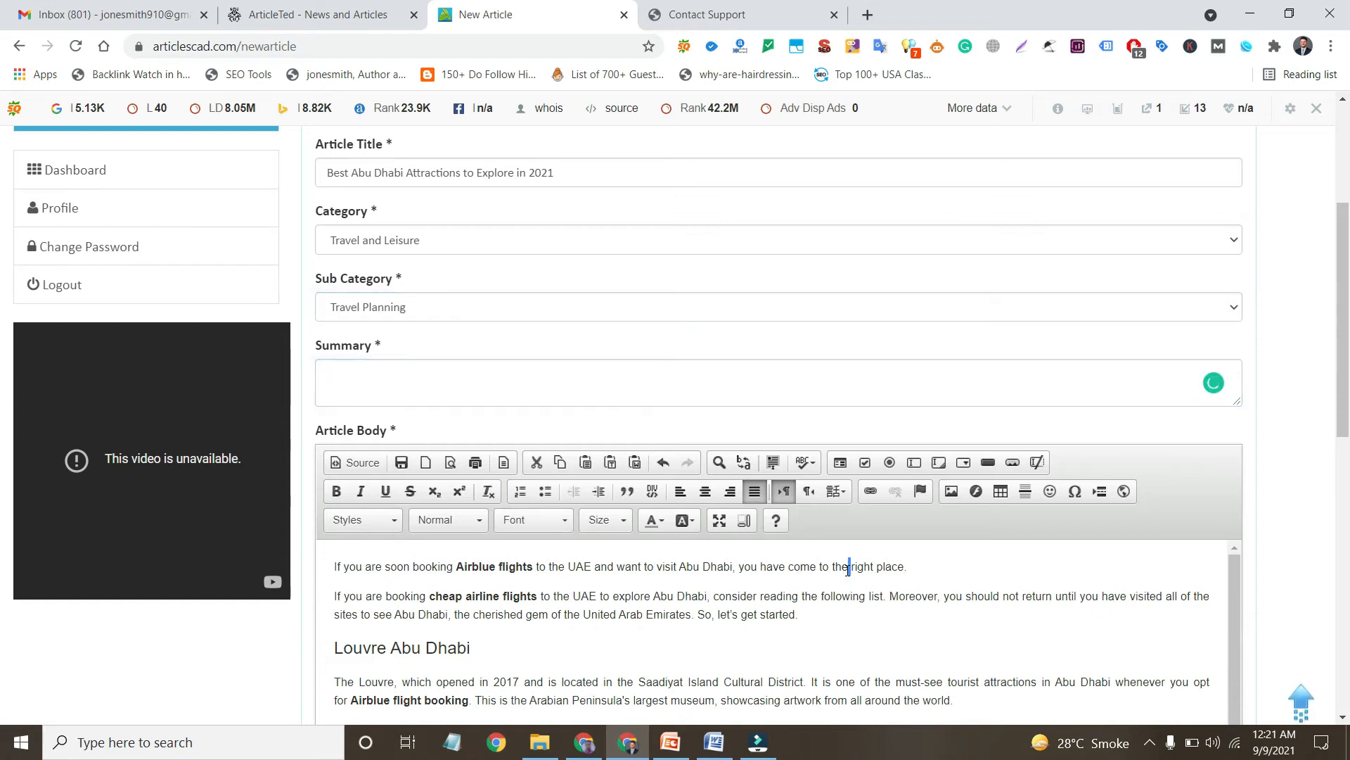
{"action": "triple_click", "coordinate": [845, 570]}
{"action": "key", "text": "ctrl+c"}
{"action": "left_click", "coordinate": [538, 379]}
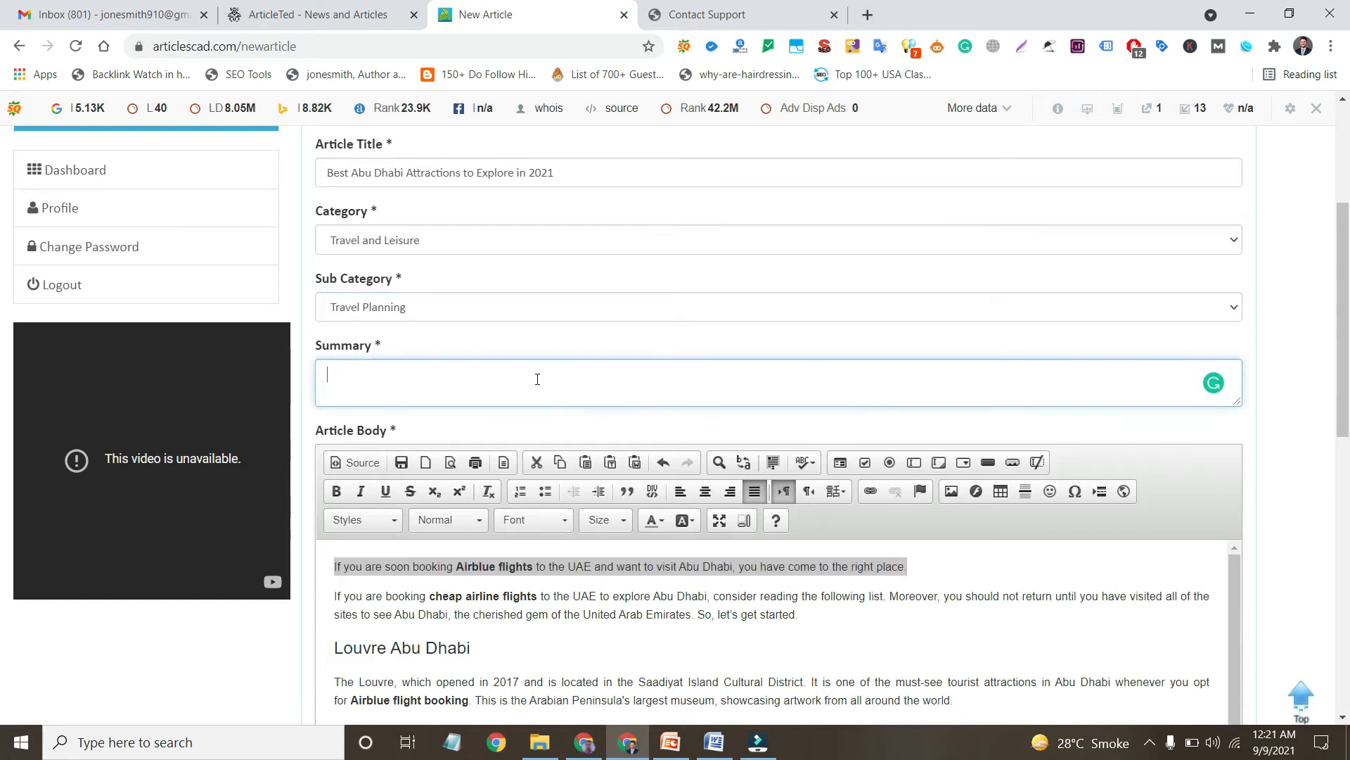
{"action": "key", "text": "ctrl+v"}
{"action": "key", "text": "BackSpace"}
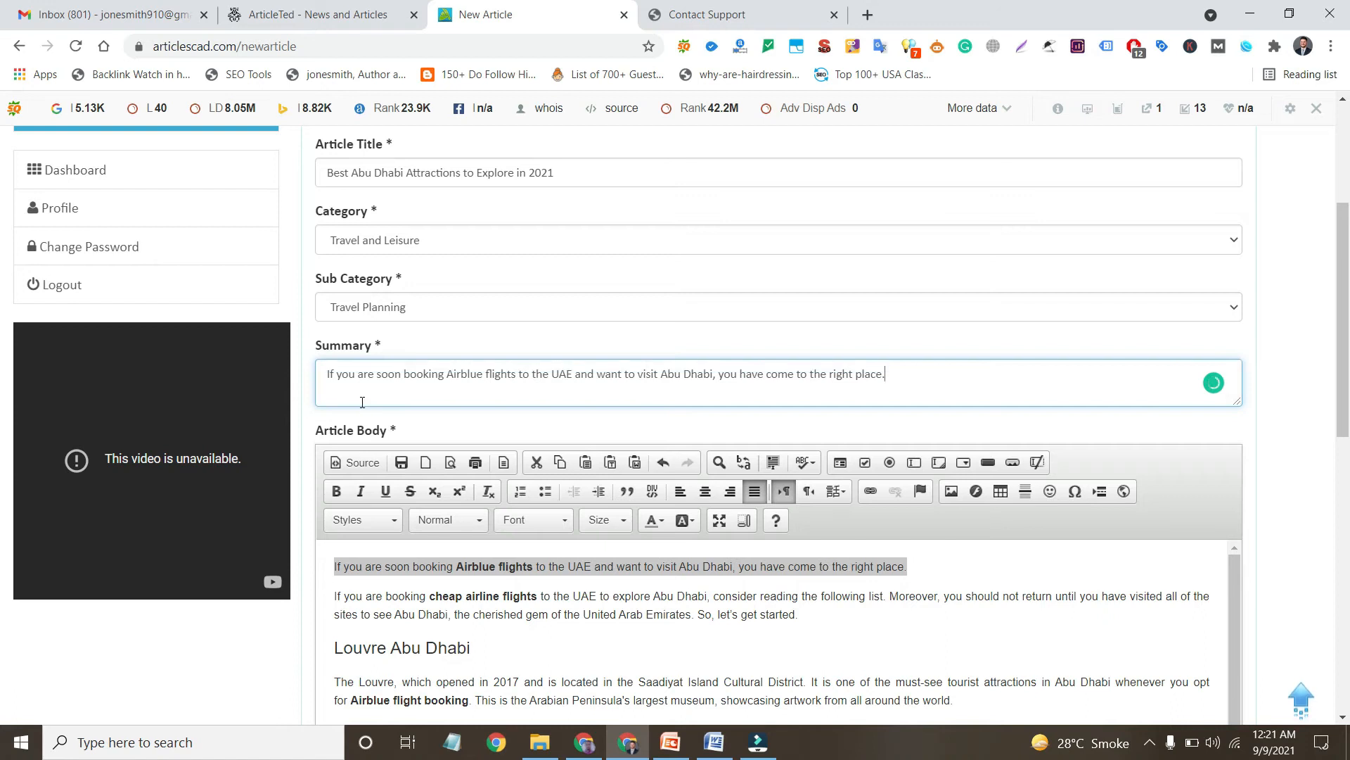
- Join the second introduction paragraph, starting "If you are booking cheap airline flights", onto the end of the first paragraph
{"action": "scroll", "coordinate": [374, 386], "scroll_direction": "down", "scroll_amount": 1}
{"action": "left_click", "coordinate": [419, 519]}
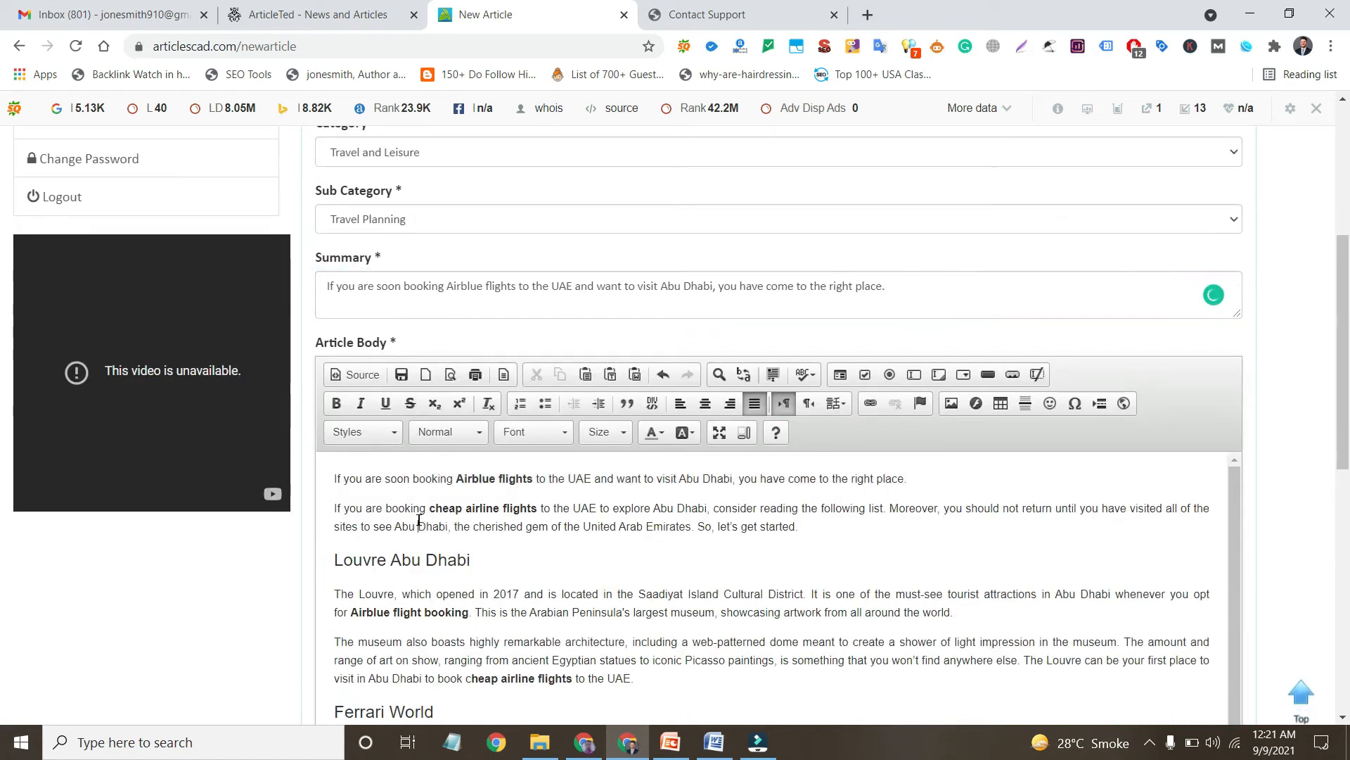
{"action": "left_click", "coordinate": [334, 507]}
{"action": "key", "text": "BackSpace"}
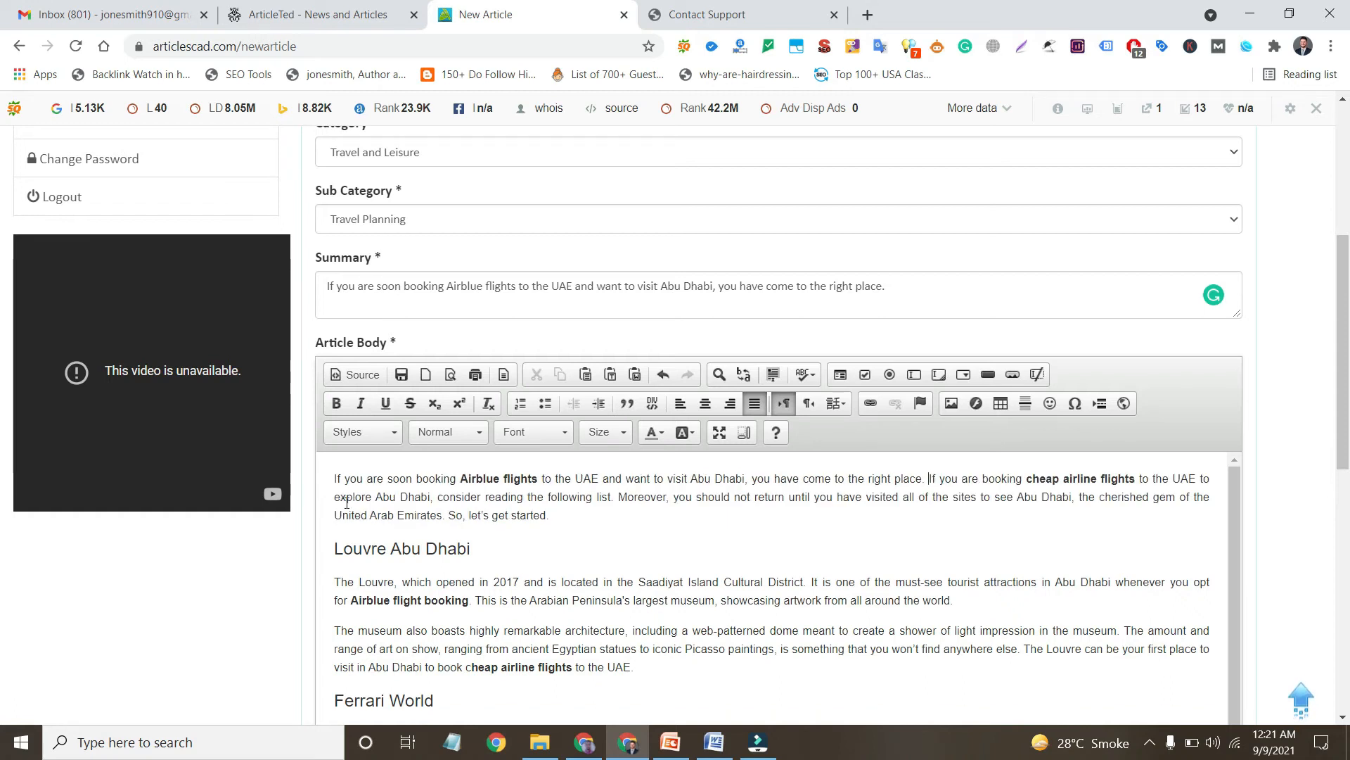
- Make the headings "Louvre Abu Dhabi" and "Ferrari World" in the article body bold
{"action": "scroll", "coordinate": [479, 519], "scroll_direction": "down", "scroll_amount": 1}
{"action": "scroll", "coordinate": [181, 461], "scroll_direction": "down", "scroll_amount": 2}
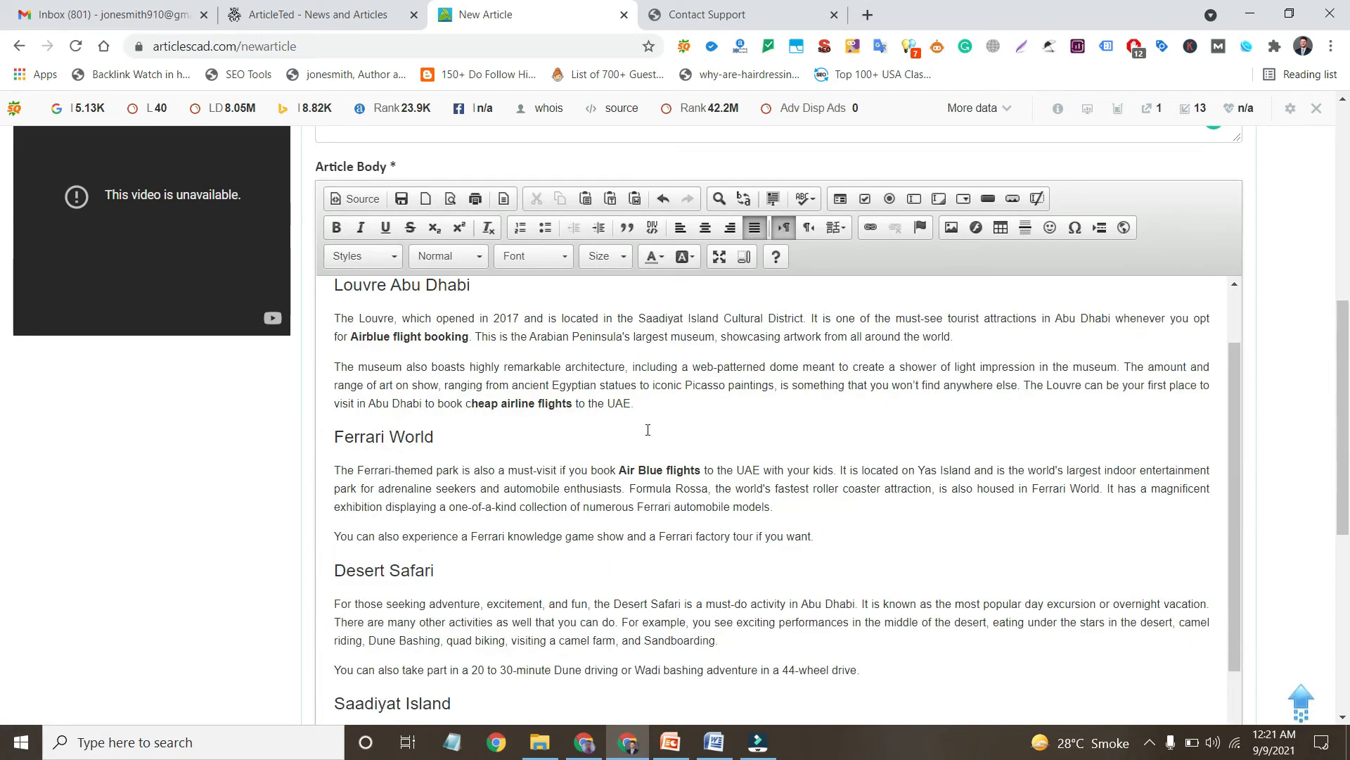
{"action": "scroll", "coordinate": [903, 378], "scroll_direction": "up", "scroll_amount": 1}
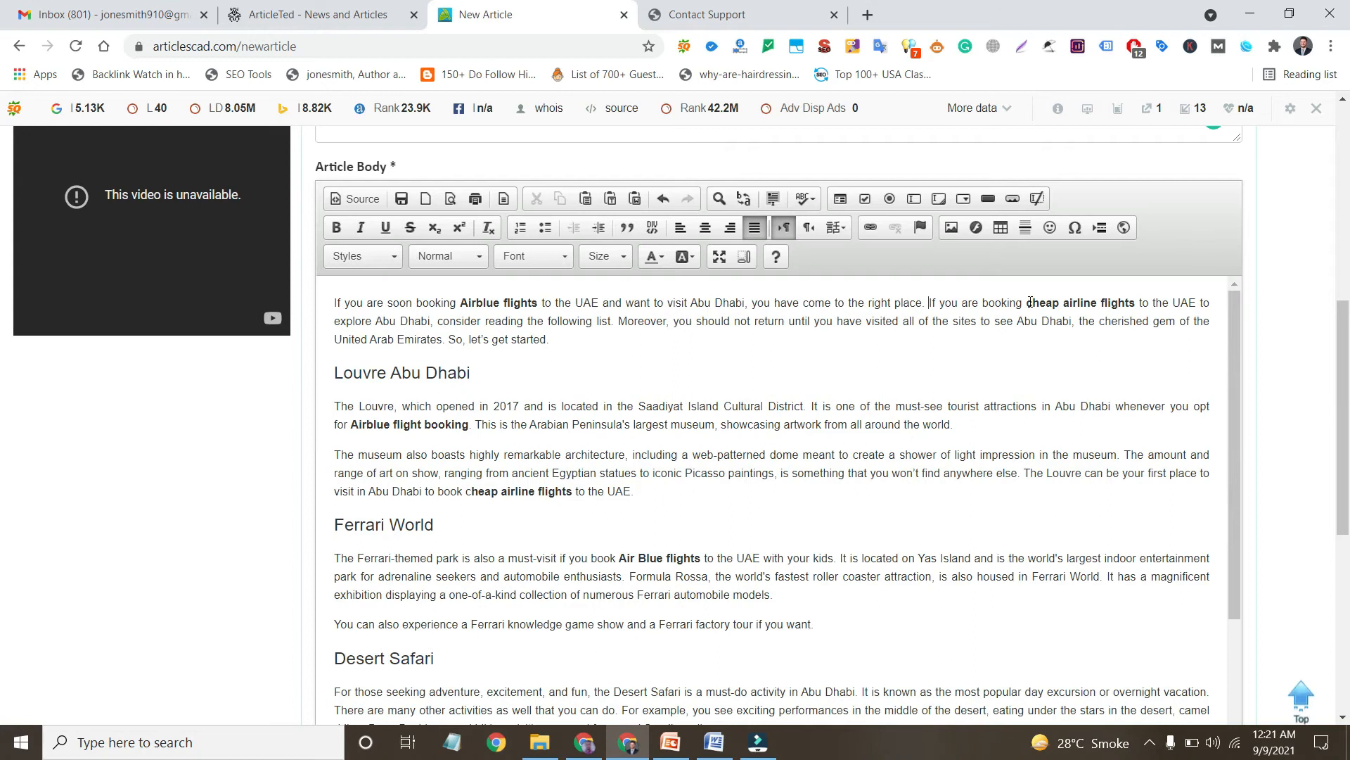
{"action": "left_click_drag", "start_coordinate": [1028, 304], "coordinate": [1134, 304]}
{"action": "triple_click", "coordinate": [421, 375]}
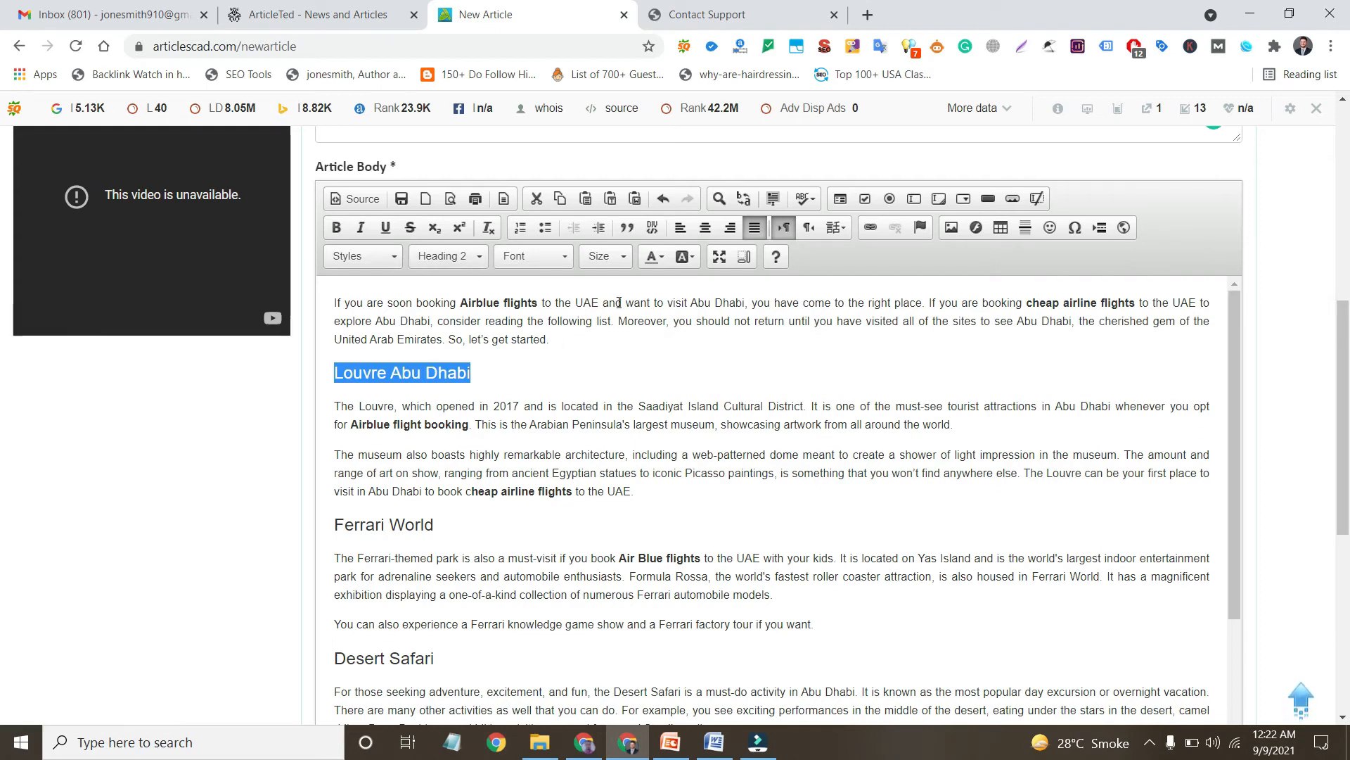
{"action": "left_click", "coordinate": [337, 227]}
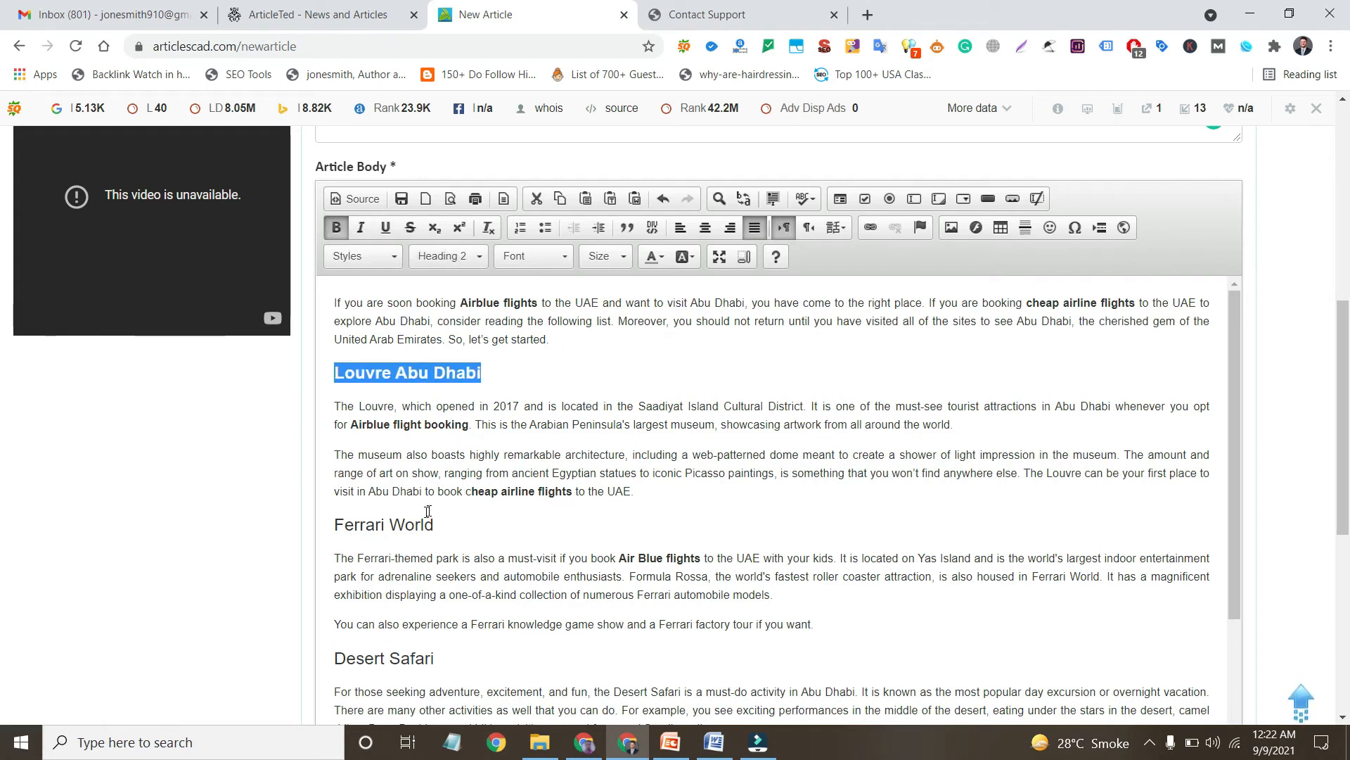
{"action": "triple_click", "coordinate": [426, 524]}
{"action": "left_click", "coordinate": [336, 227]}
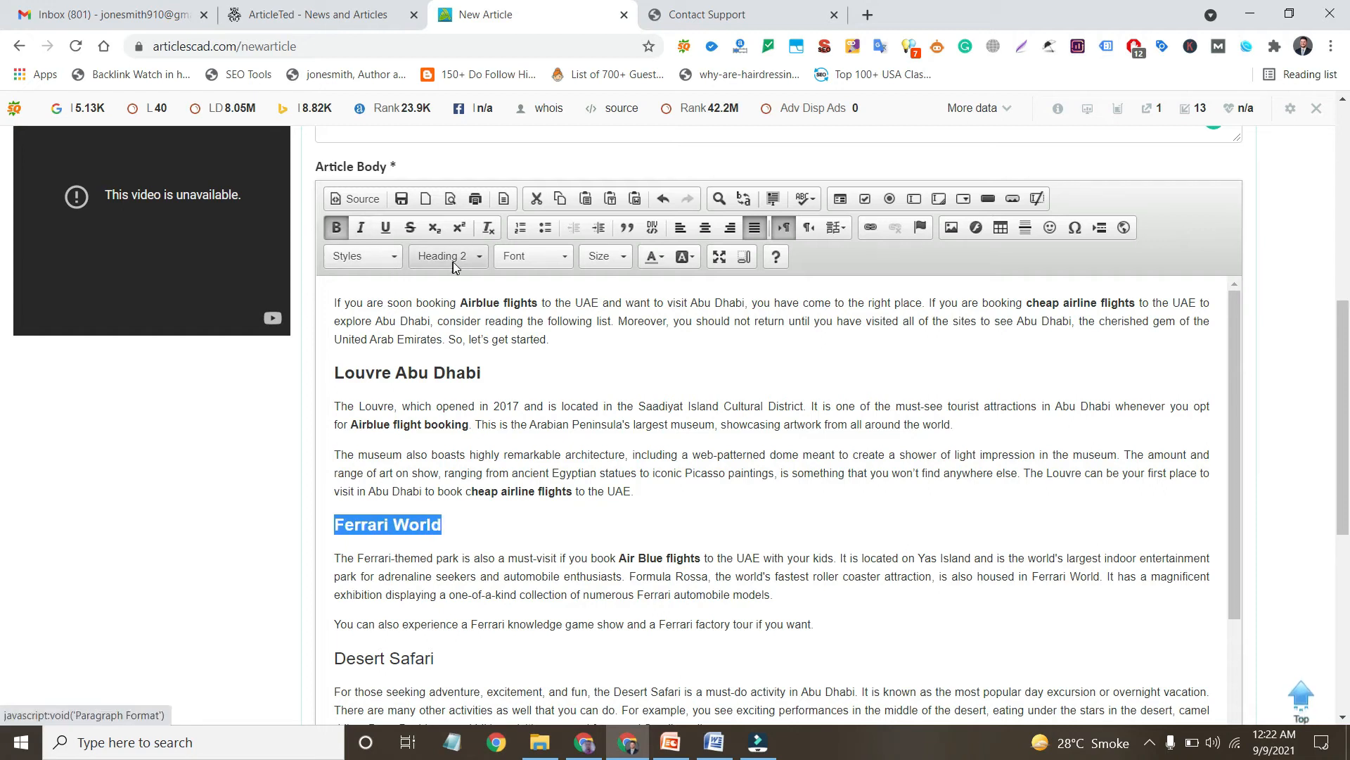
- Bold the remaining headings "Desert Safari", "Saadiyat Island", "Heritage Village" and "Yas Island" in the article body
{"action": "scroll", "coordinate": [447, 538], "scroll_direction": "down", "scroll_amount": 3}
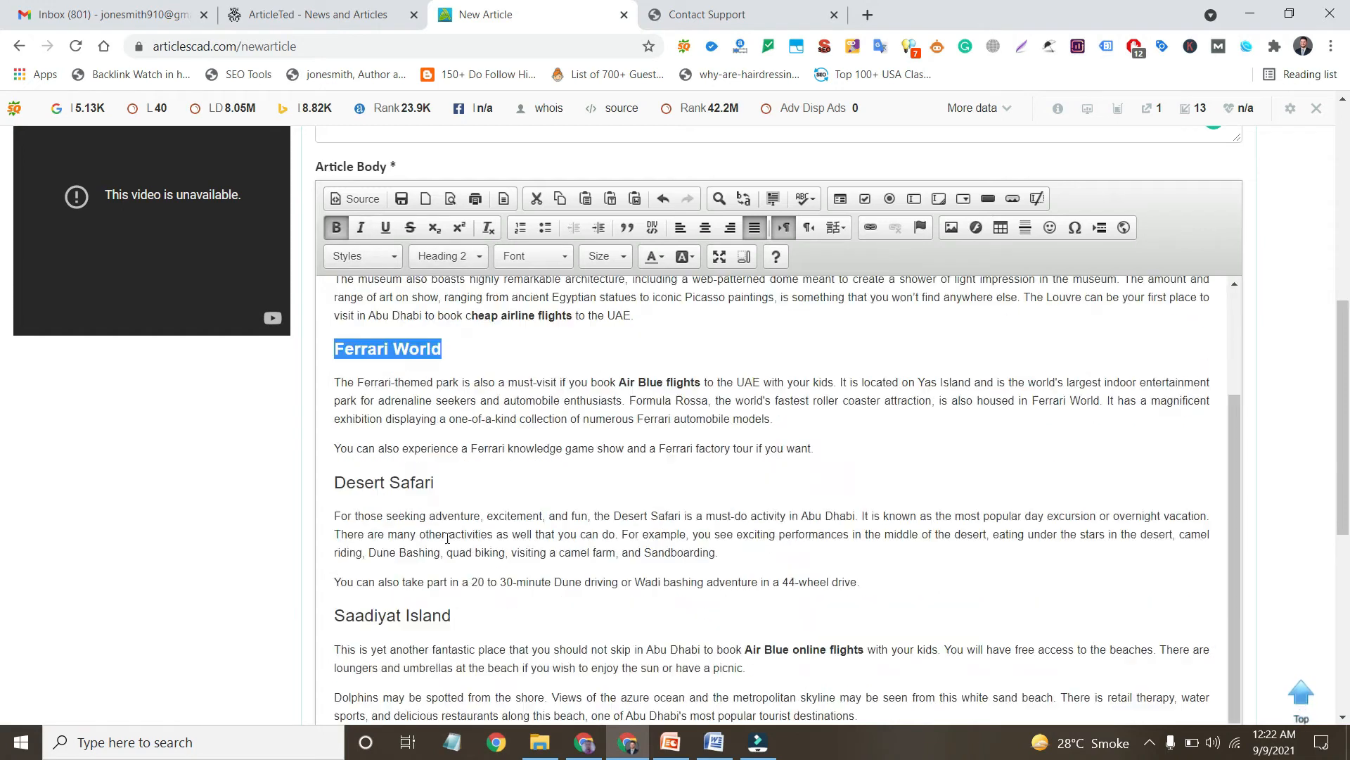
{"action": "triple_click", "coordinate": [408, 483]}
{"action": "triple_click", "coordinate": [415, 614]}
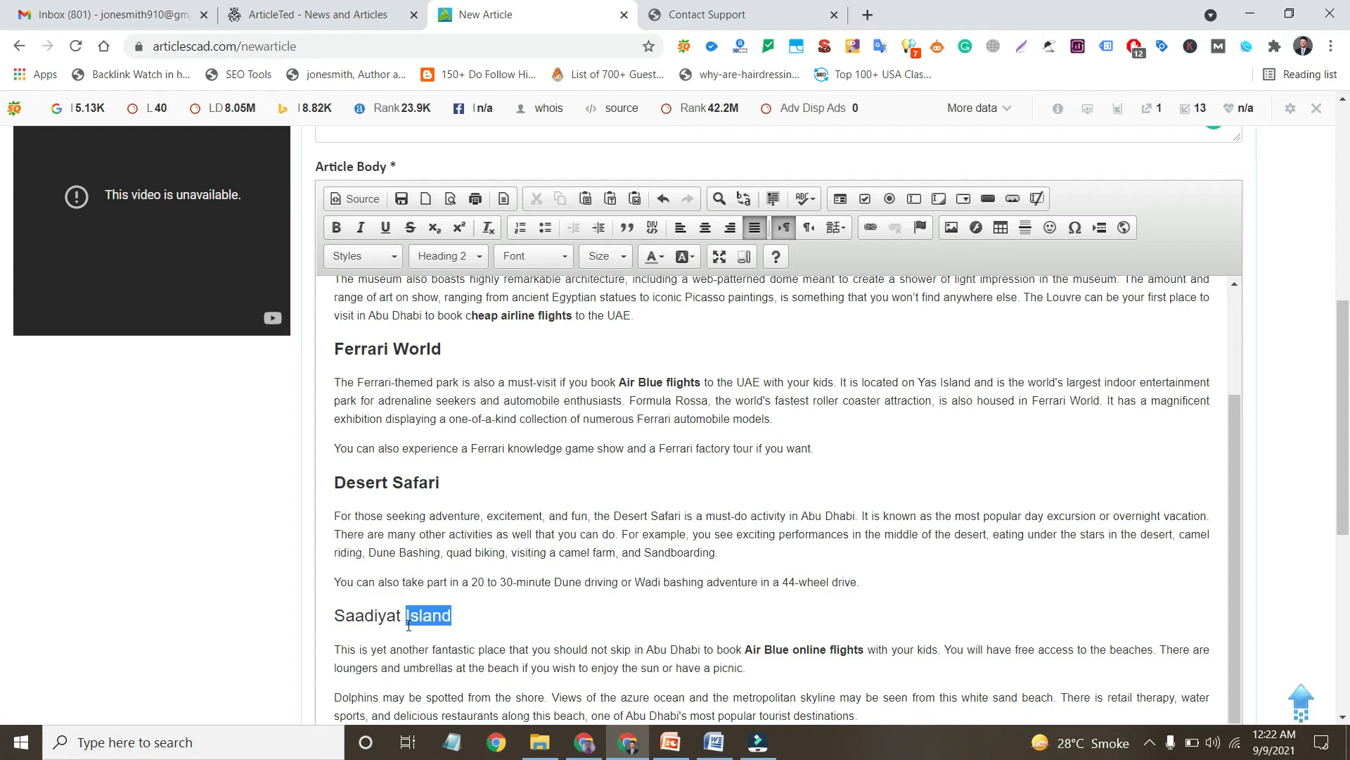
{"action": "key", "text": "ctrl+b"}
{"action": "scroll", "coordinate": [422, 598], "scroll_direction": "down", "scroll_amount": 3}
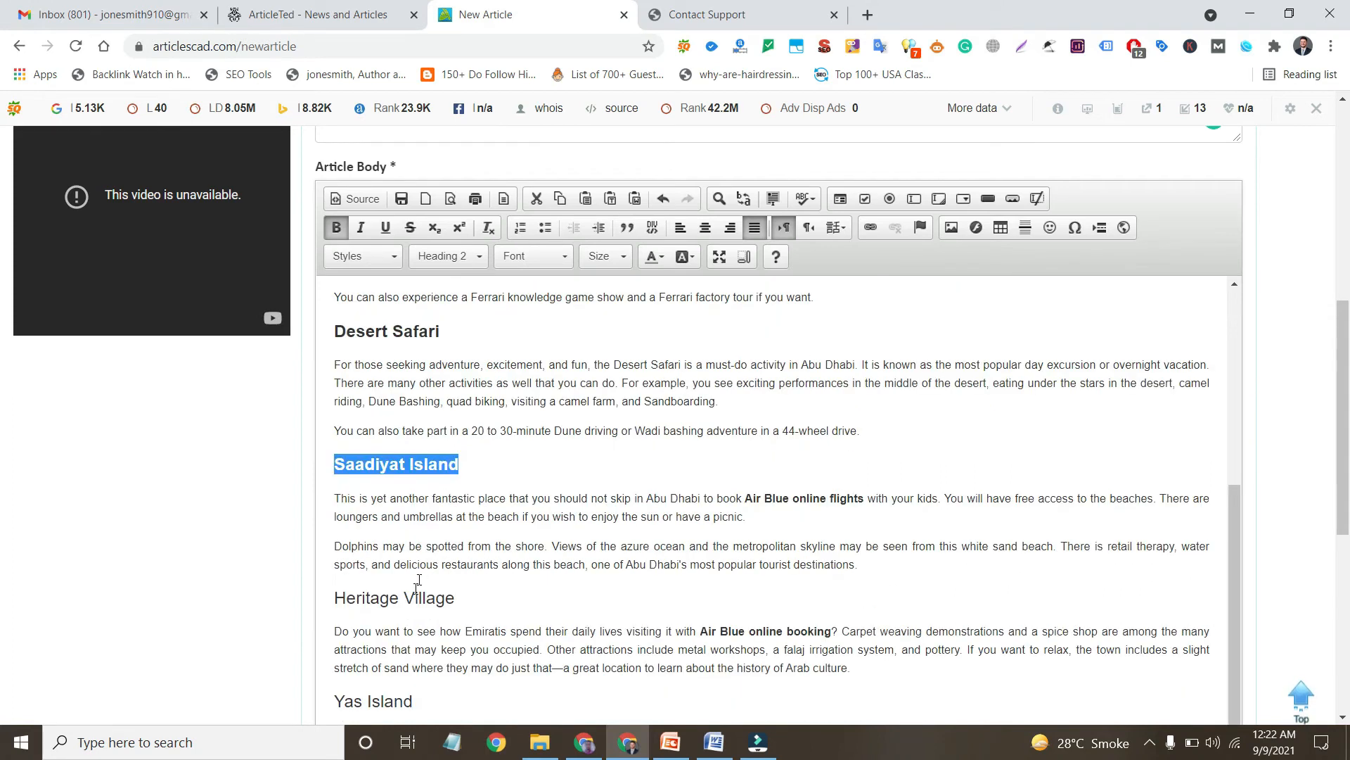
{"action": "triple_click", "coordinate": [412, 600]}
{"action": "key", "text": "ctrl+b"}
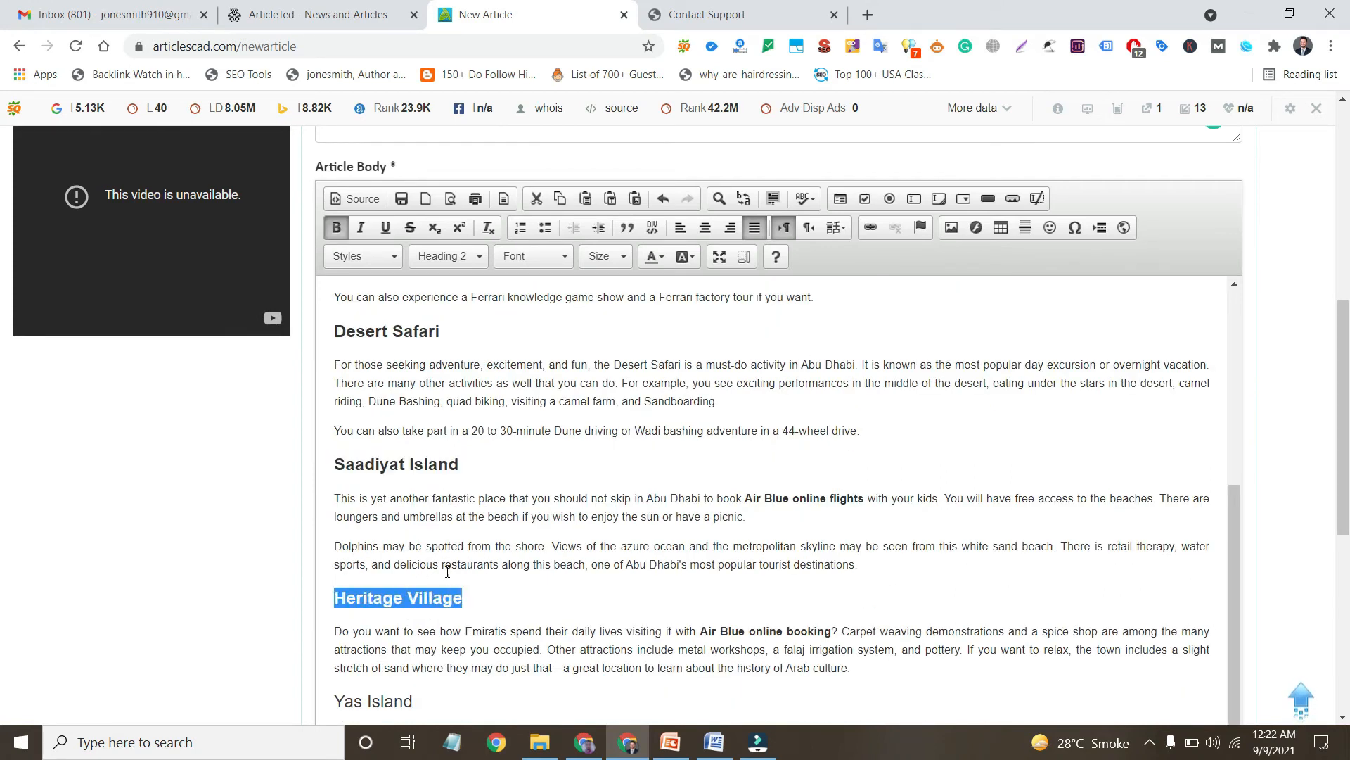
{"action": "scroll", "coordinate": [429, 562], "scroll_direction": "down", "scroll_amount": 3}
{"action": "triple_click", "coordinate": [438, 535]}
{"action": "key", "text": "ctrl+b"}
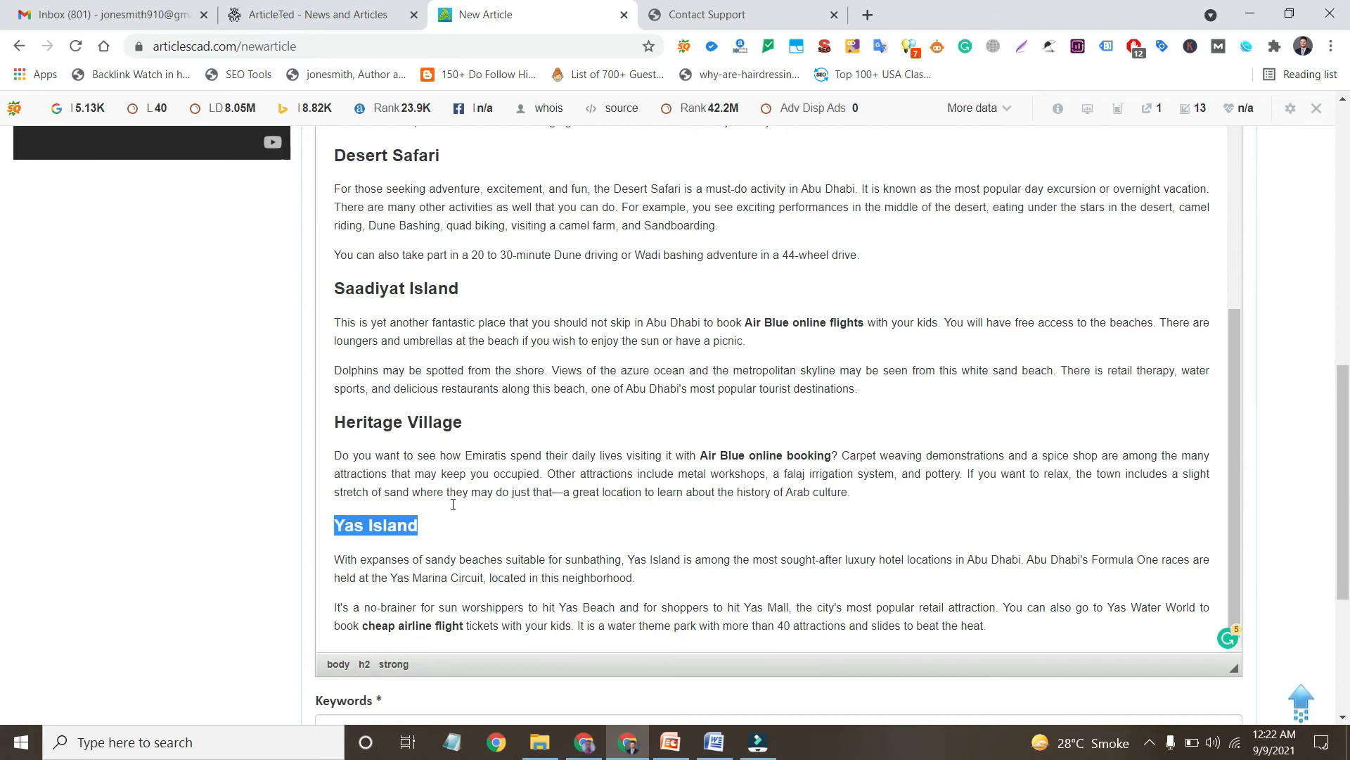
{"action": "scroll", "coordinate": [442, 492], "scroll_direction": "down", "scroll_amount": 3}
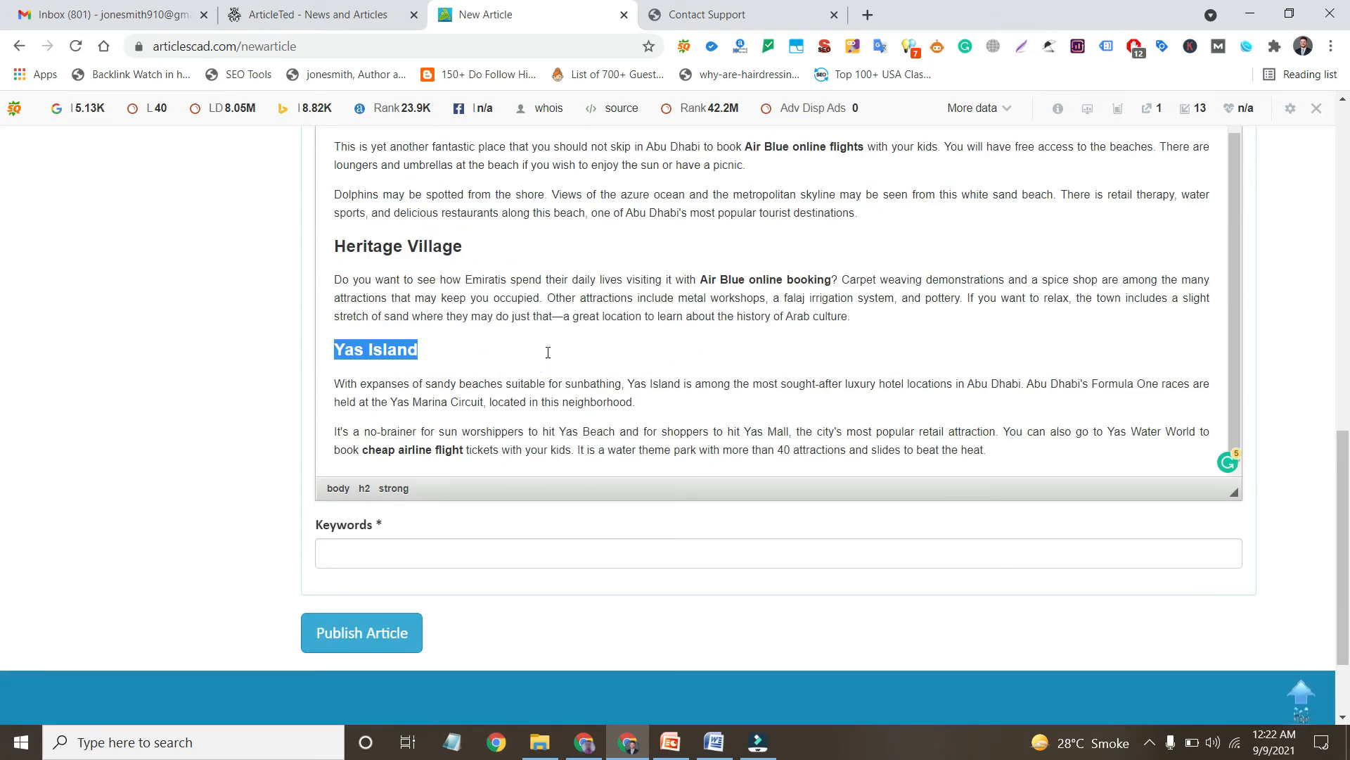
- Select "Airblue flights" in the introduction, then open faremakers.com in a new tab and copy the address of its Air Blue link
{"action": "scroll", "coordinate": [548, 353], "scroll_direction": "up", "scroll_amount": 15}
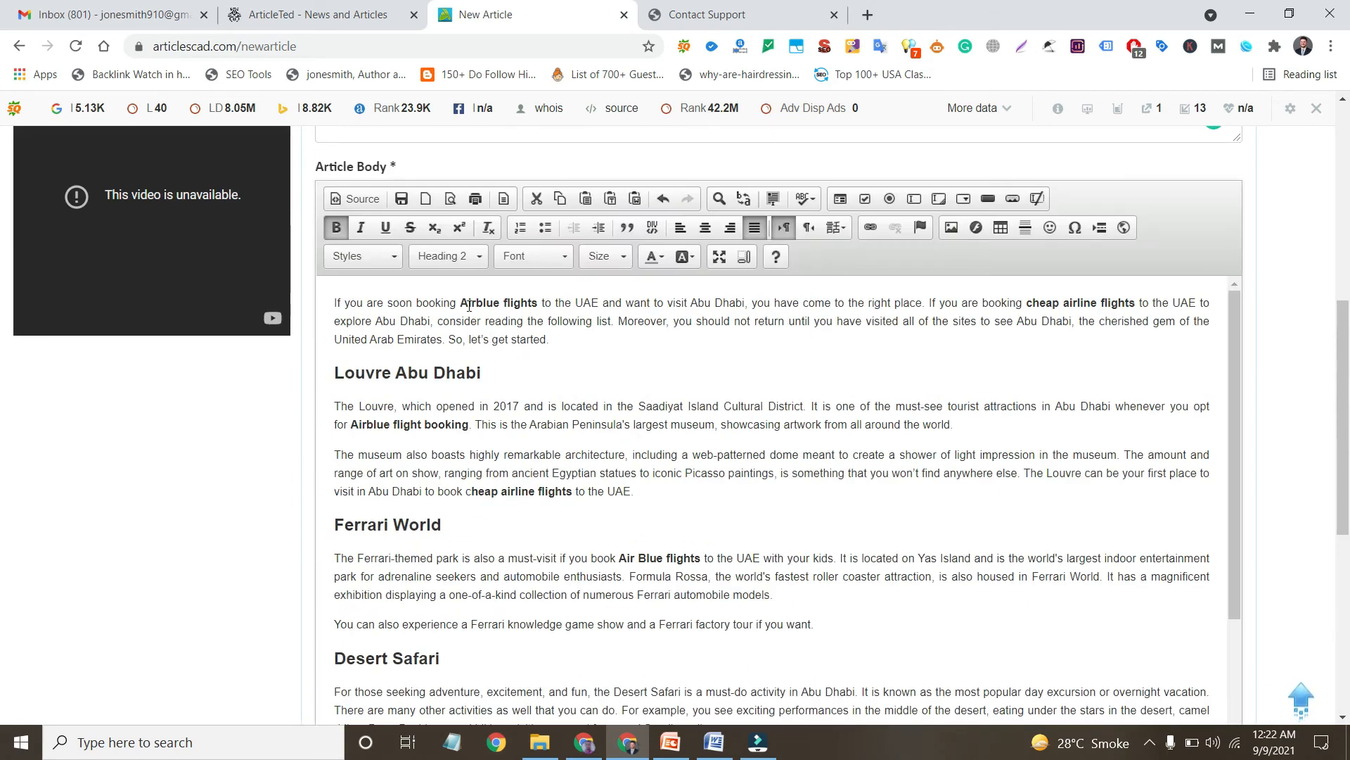
{"action": "left_click_drag", "start_coordinate": [461, 303], "coordinate": [510, 308]}
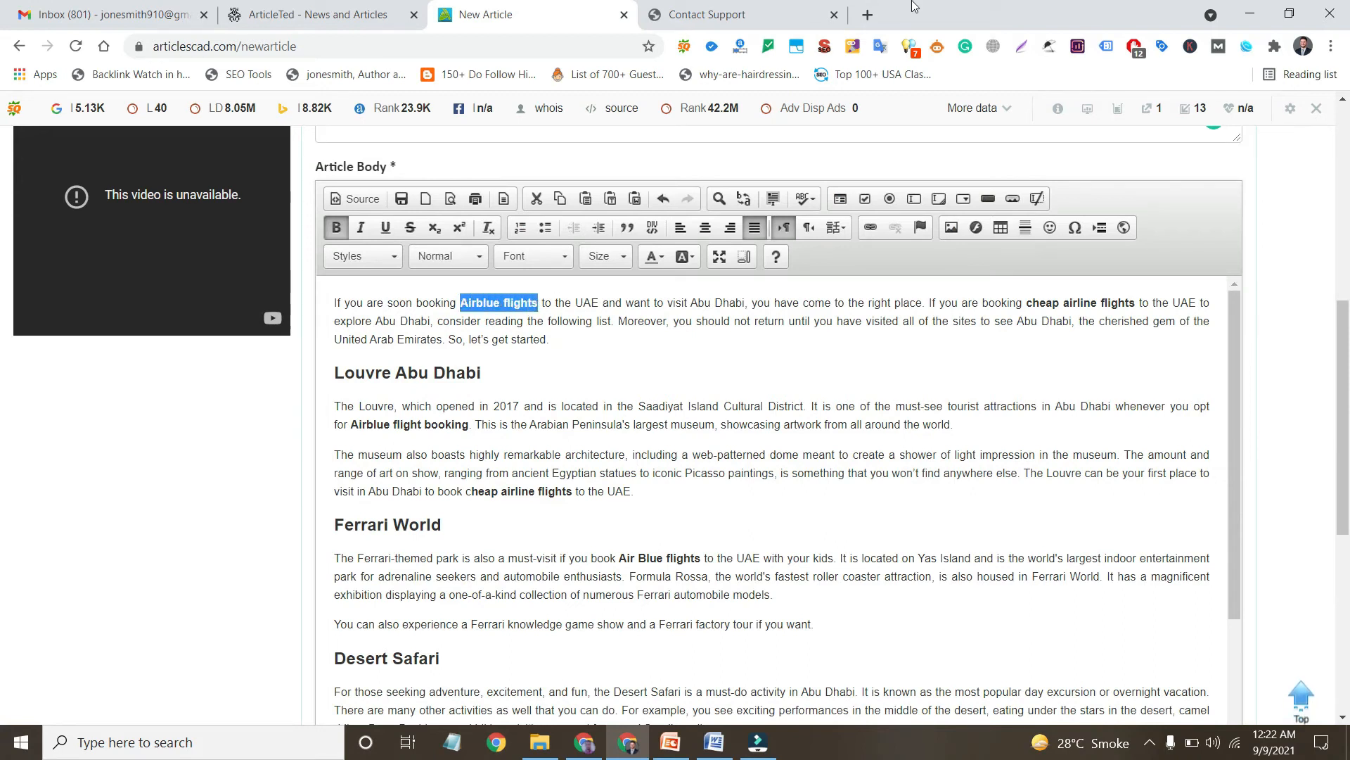
{"action": "left_click", "coordinate": [866, 14]}
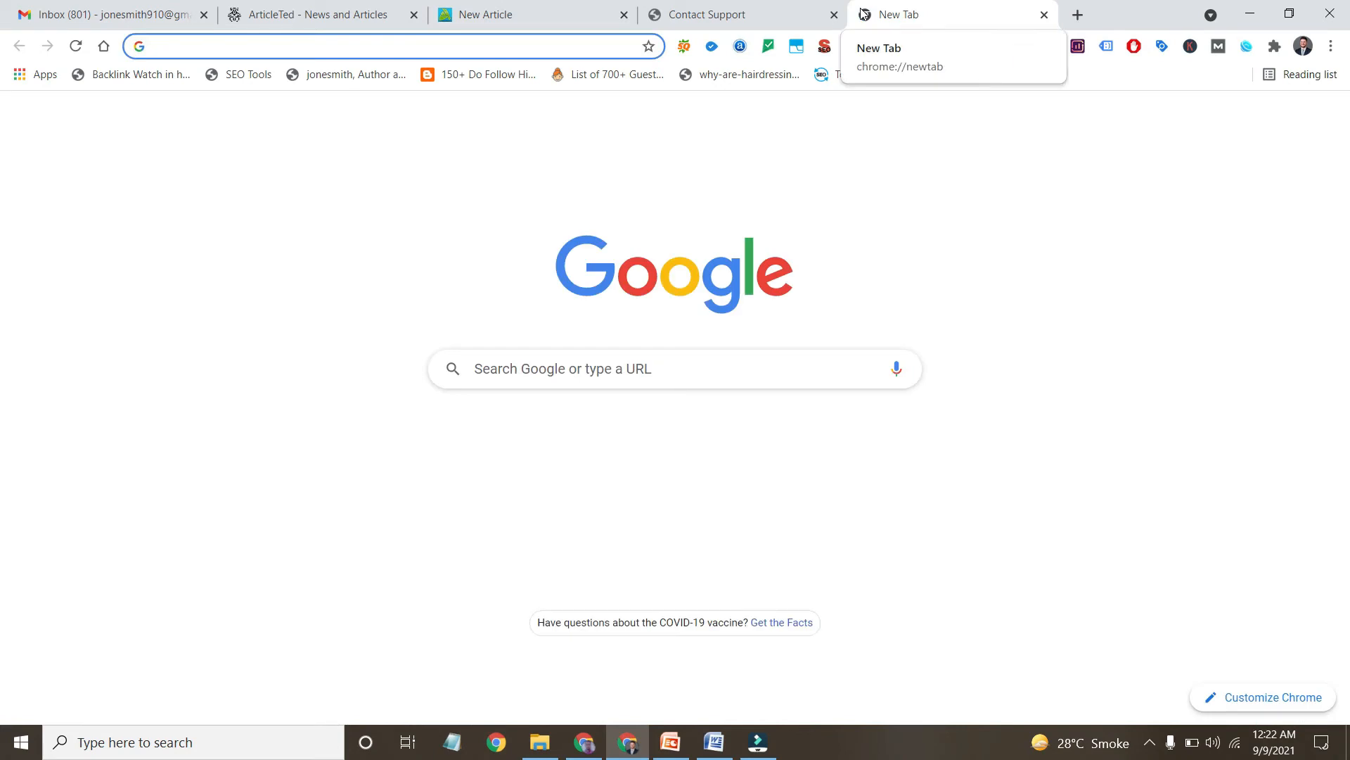
{"action": "type", "text": "faremakers.com"}
{"action": "key", "text": "Return"}
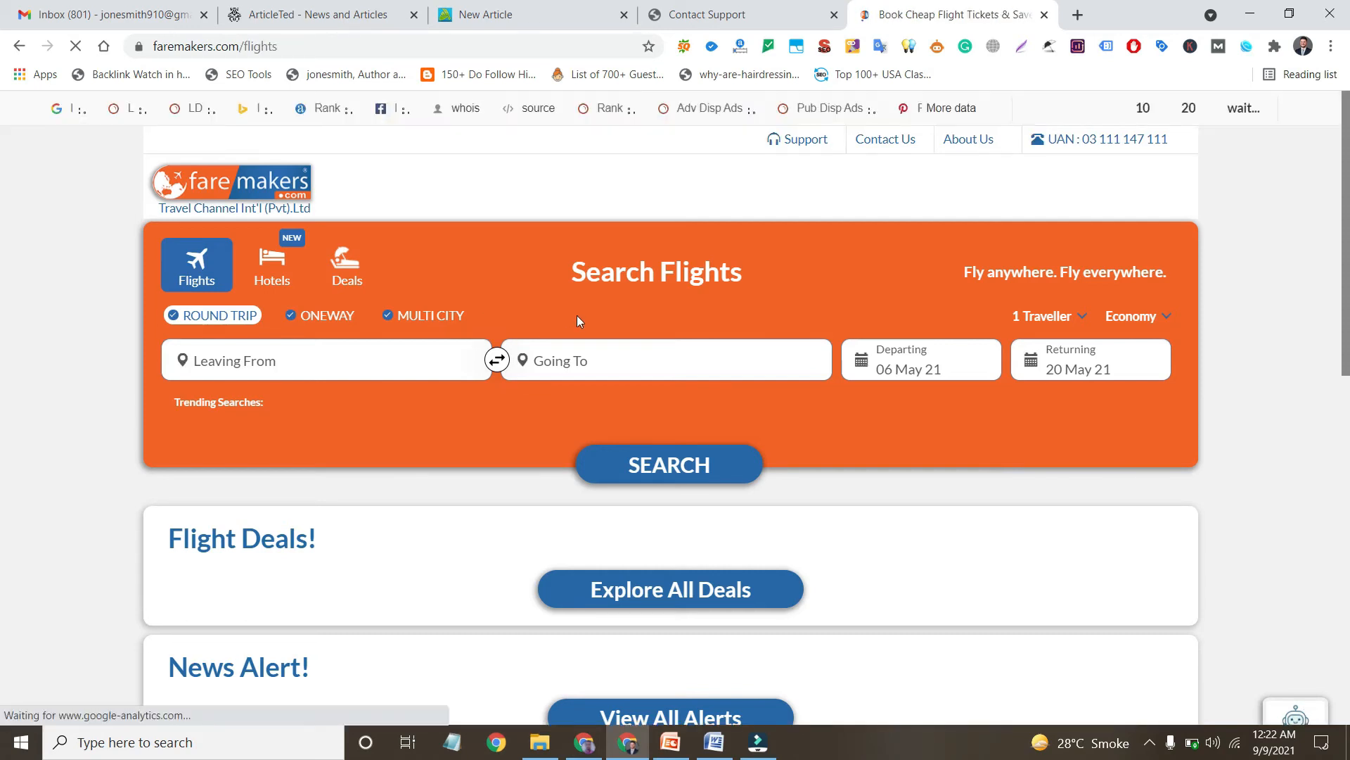
{"action": "scroll", "coordinate": [589, 327], "scroll_direction": "down", "scroll_amount": 3}
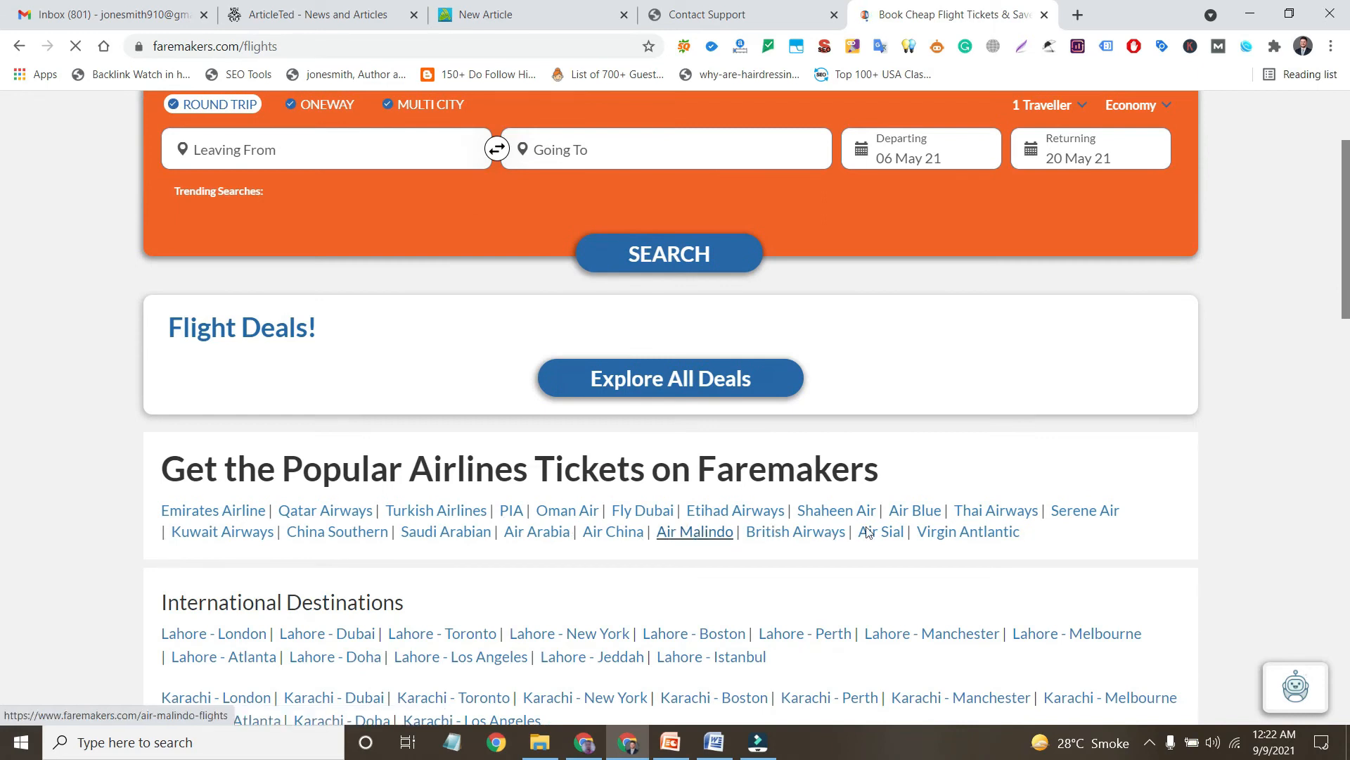
{"action": "scroll", "coordinate": [912, 551], "scroll_direction": "down", "scroll_amount": 10}
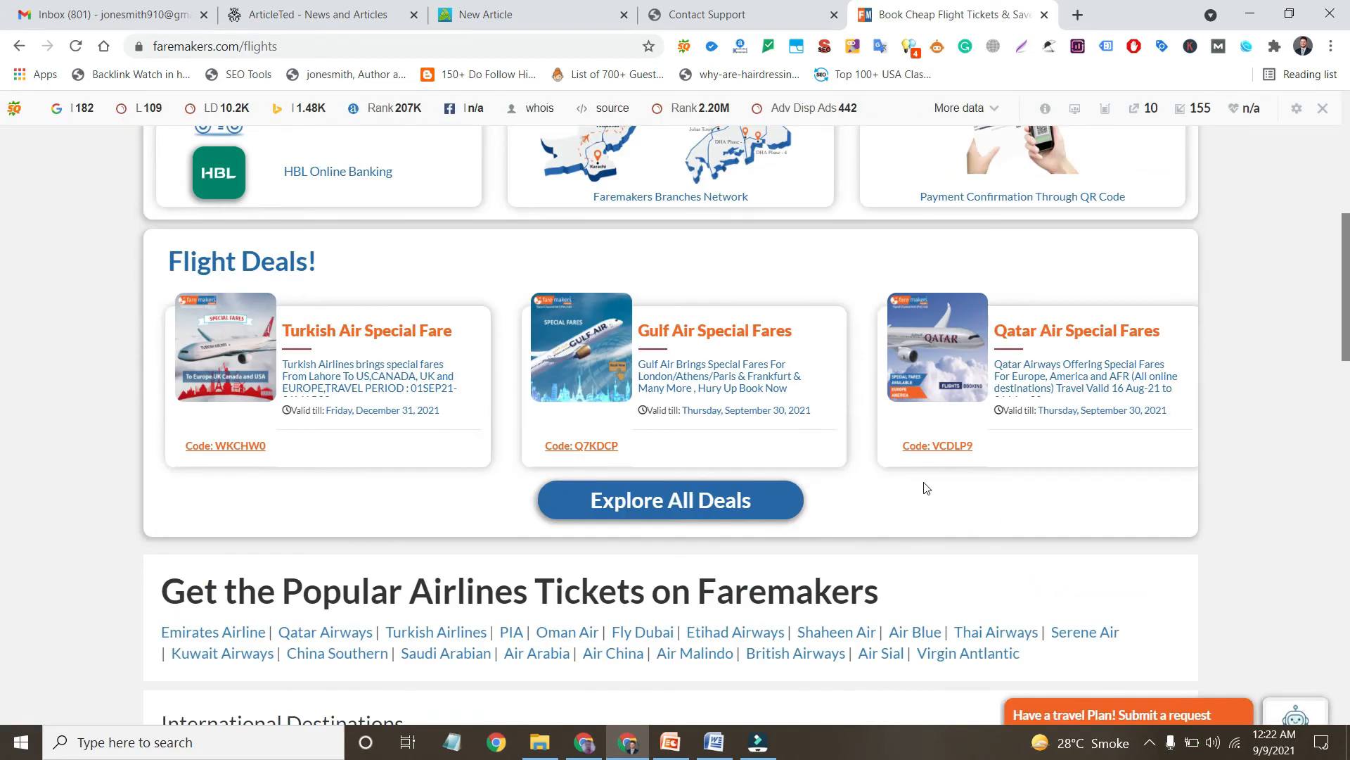
{"action": "right_click", "coordinate": [906, 373]}
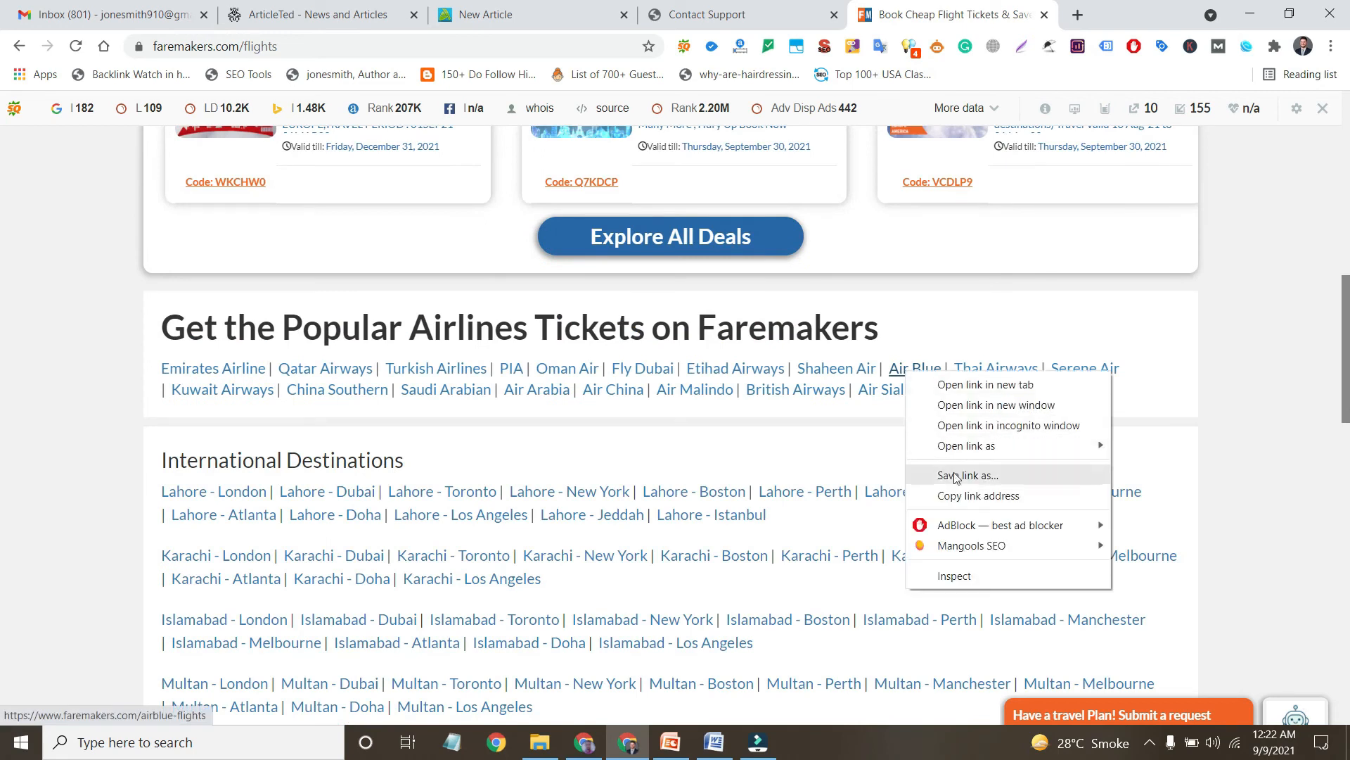
{"action": "left_click", "coordinate": [953, 492]}
{"action": "left_click", "coordinate": [523, 6]}
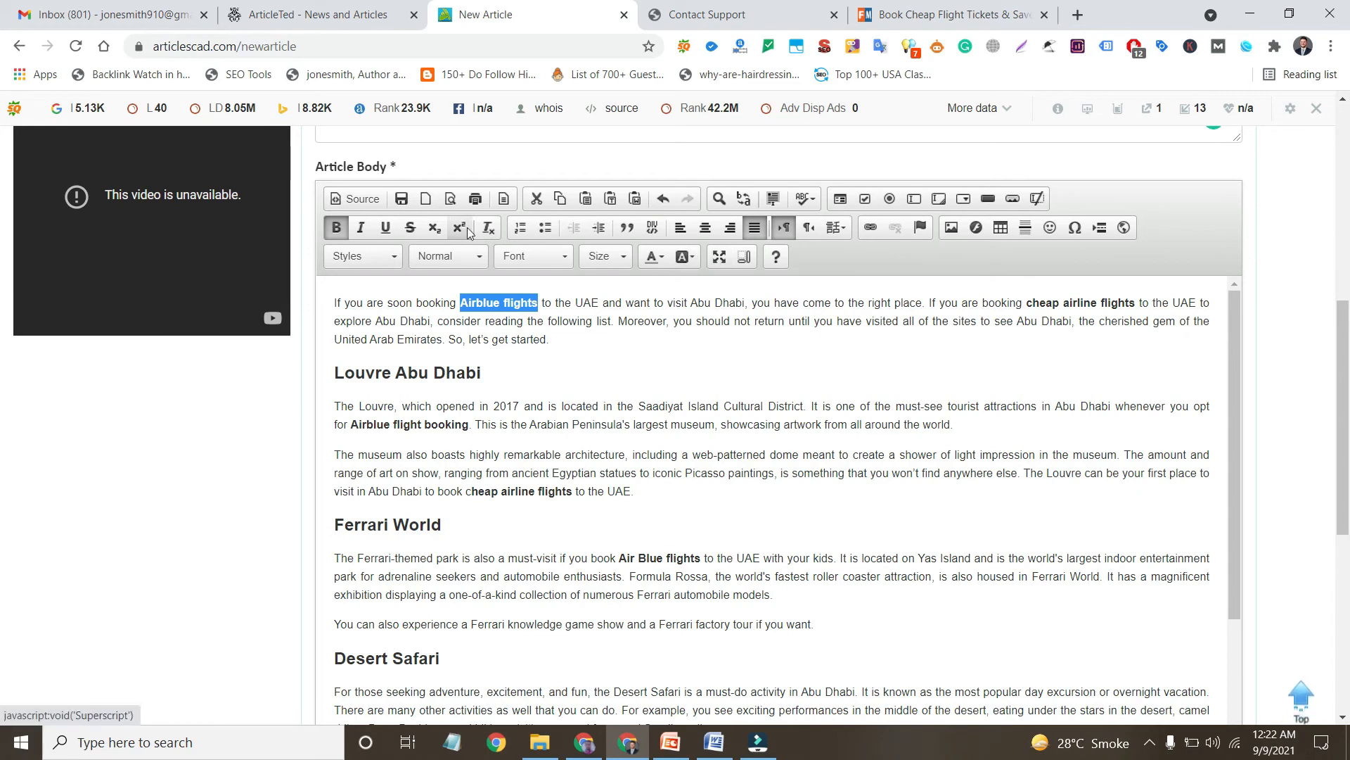
{"action": "left_click", "coordinate": [868, 228]}
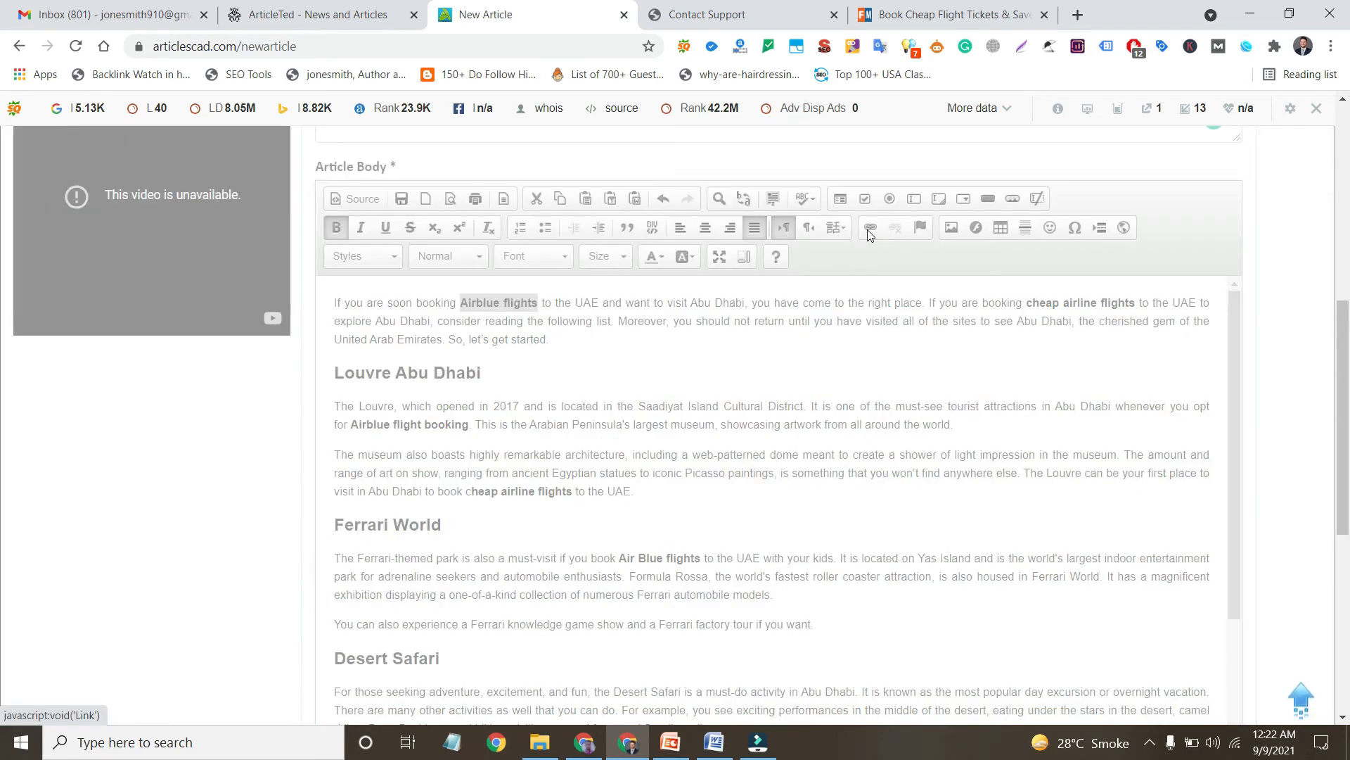
{"action": "key", "text": "ctrl+v"}
{"action": "left_click", "coordinate": [593, 295]}
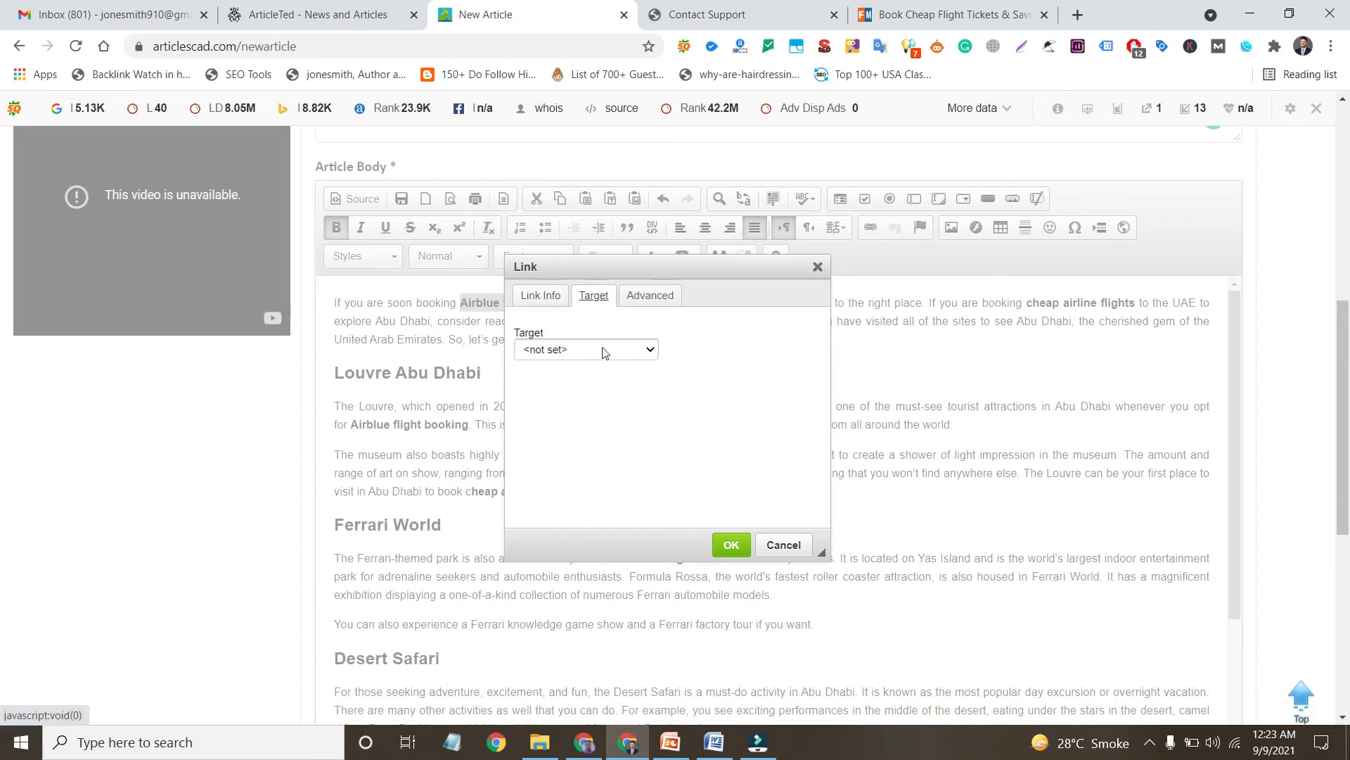
{"action": "left_click", "coordinate": [607, 351]}
{"action": "left_click", "coordinate": [577, 404]}
{"action": "left_click", "coordinate": [722, 545]}
{"action": "left_click", "coordinate": [645, 321]}
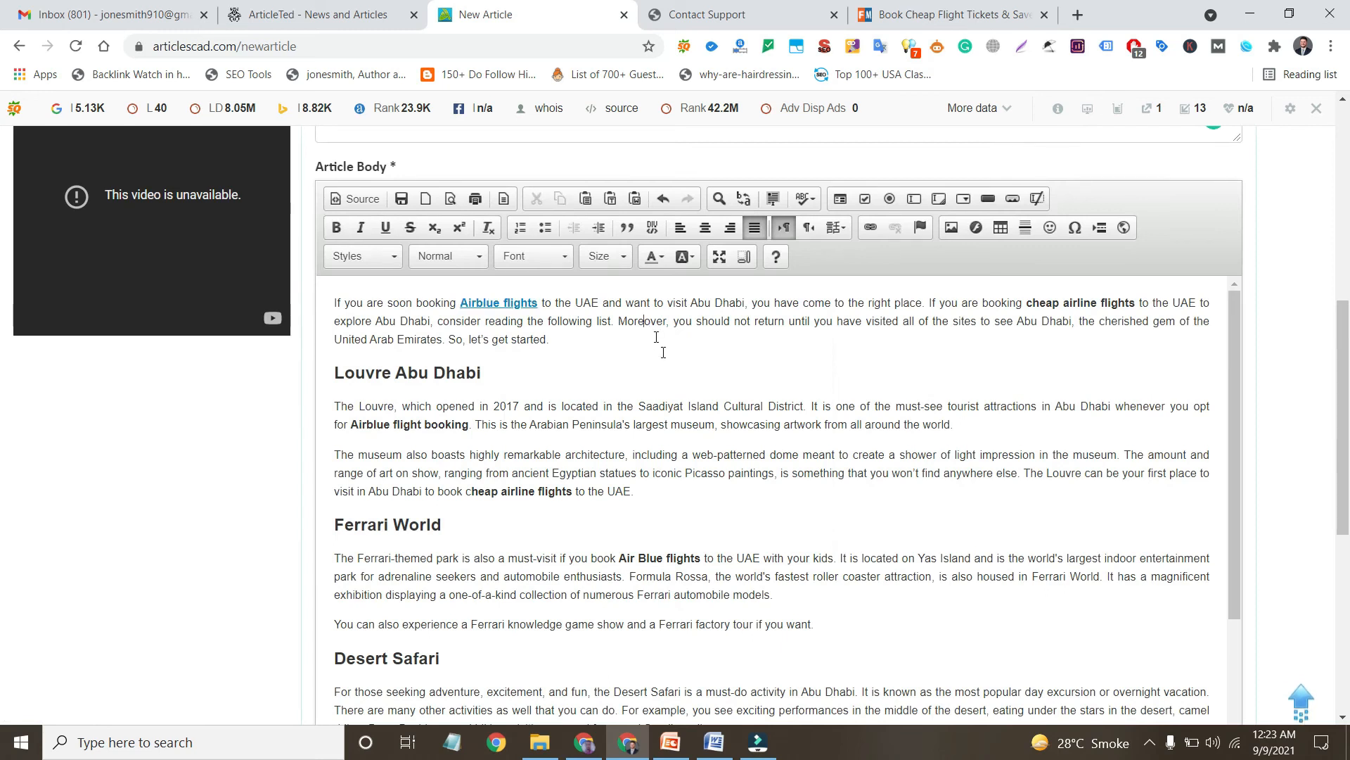
- Remove the bold formatting from "Air Blue online booking" in the Heritage Village section
{"action": "scroll", "coordinate": [656, 336], "scroll_direction": "down", "scroll_amount": 10}
{"action": "scroll", "coordinate": [656, 336], "scroll_direction": "up", "scroll_amount": 3}
{"action": "scroll", "coordinate": [420, 327], "scroll_direction": "down", "scroll_amount": 15}
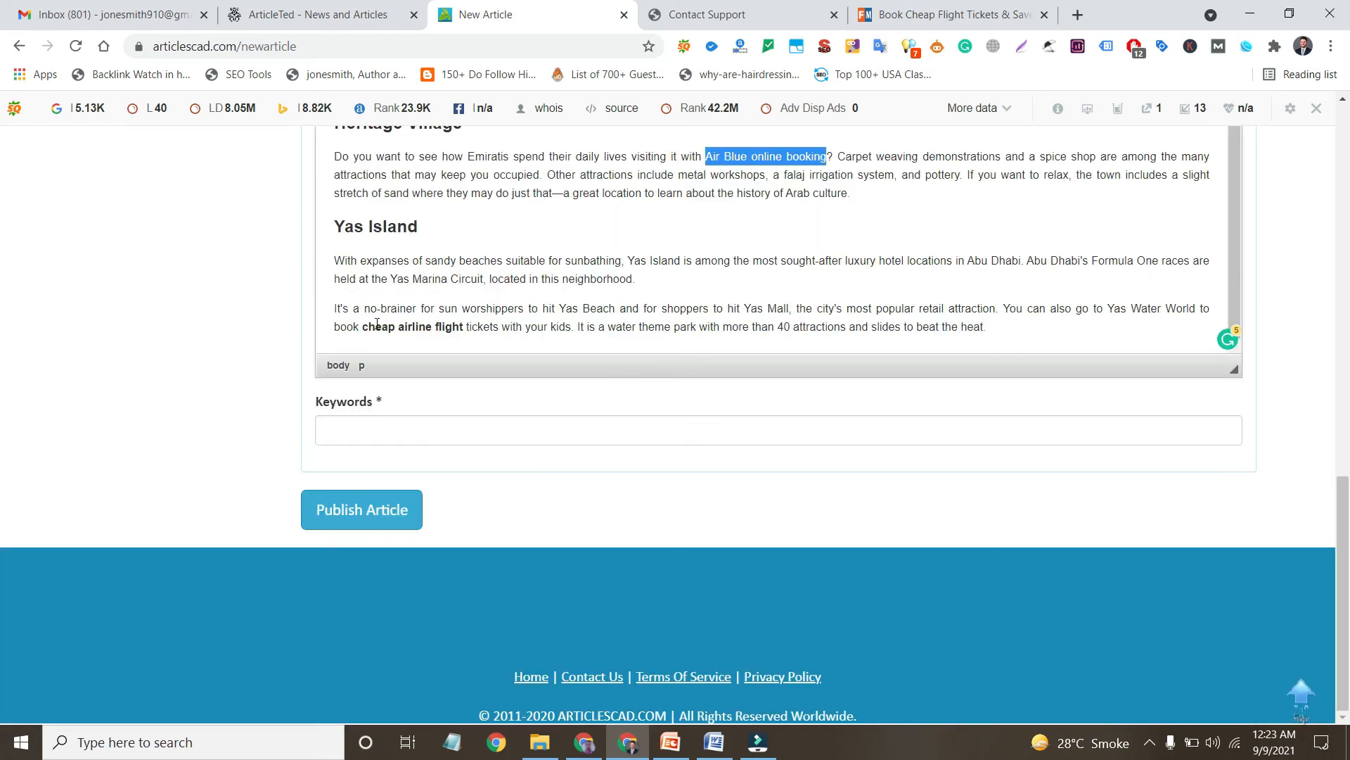
- Select "cheap airline flight" in the Yas Island section, then open the faremakers.com homepage and copy its address
{"action": "left_click", "coordinate": [413, 326]}
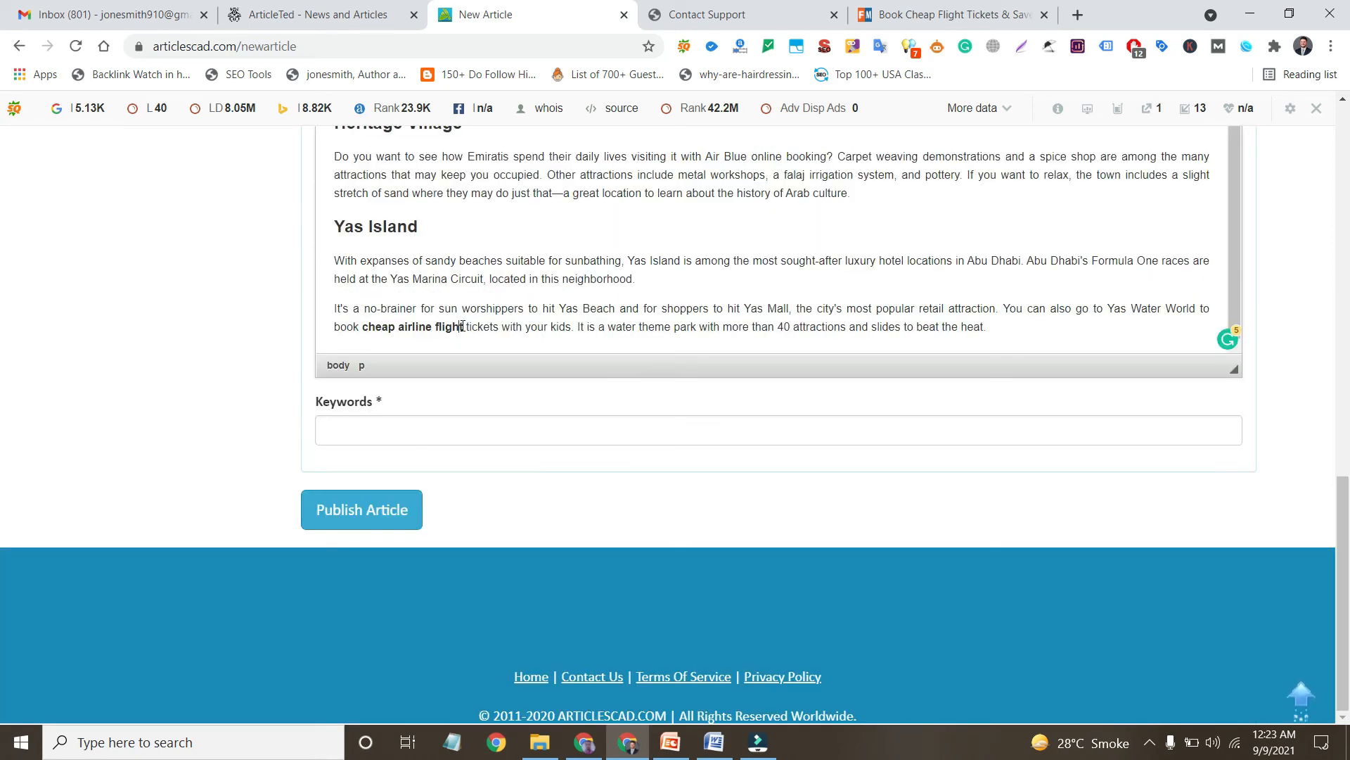
{"action": "left_click_drag", "start_coordinate": [363, 326], "coordinate": [1027, 14]}
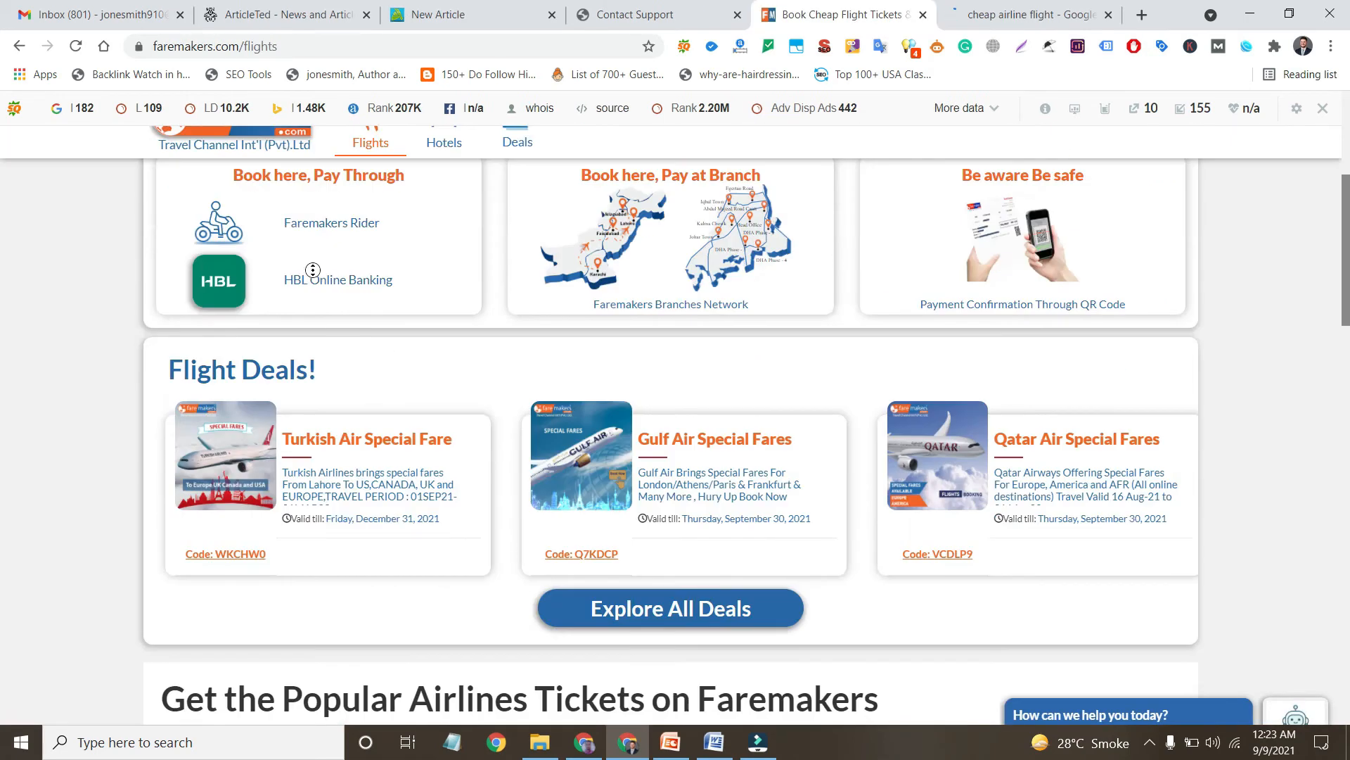
{"action": "scroll", "coordinate": [328, 263], "scroll_direction": "up", "scroll_amount": 6}
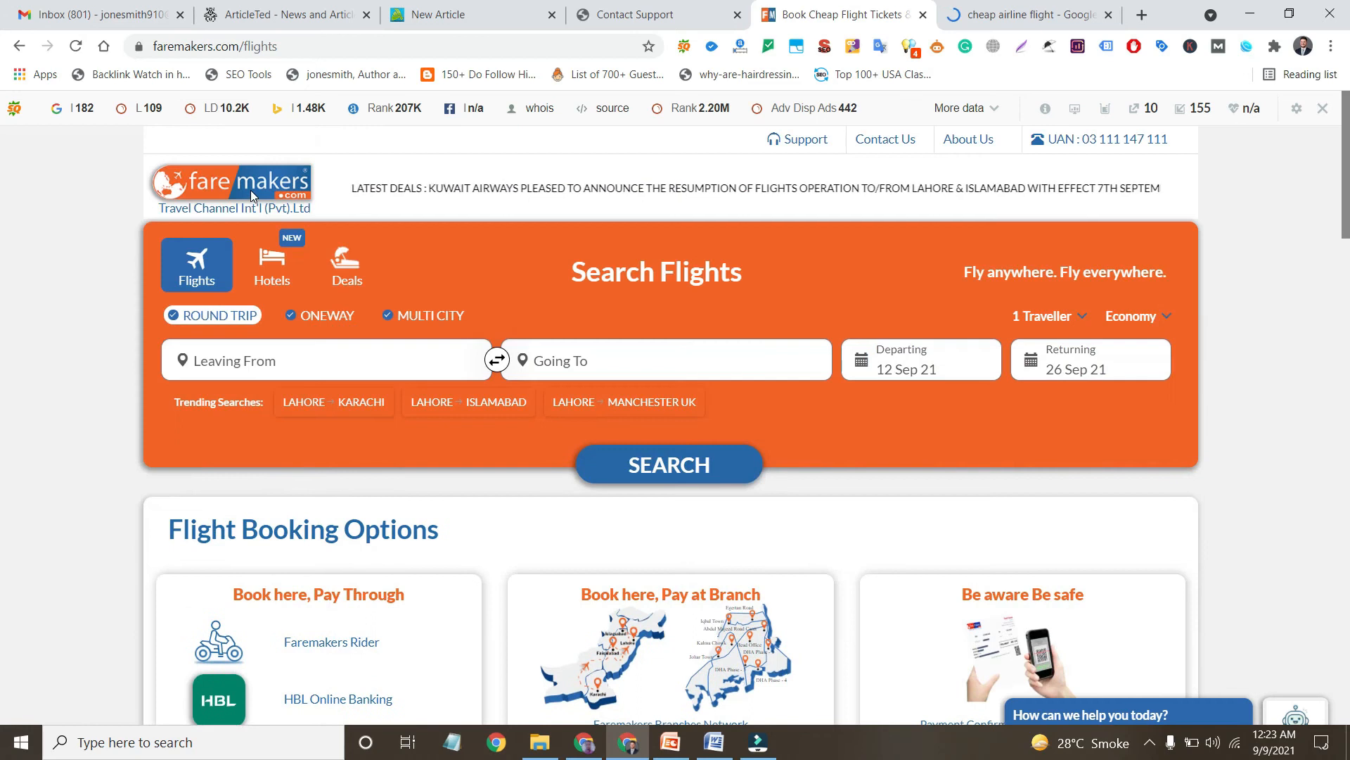
{"action": "left_click", "coordinate": [250, 190]}
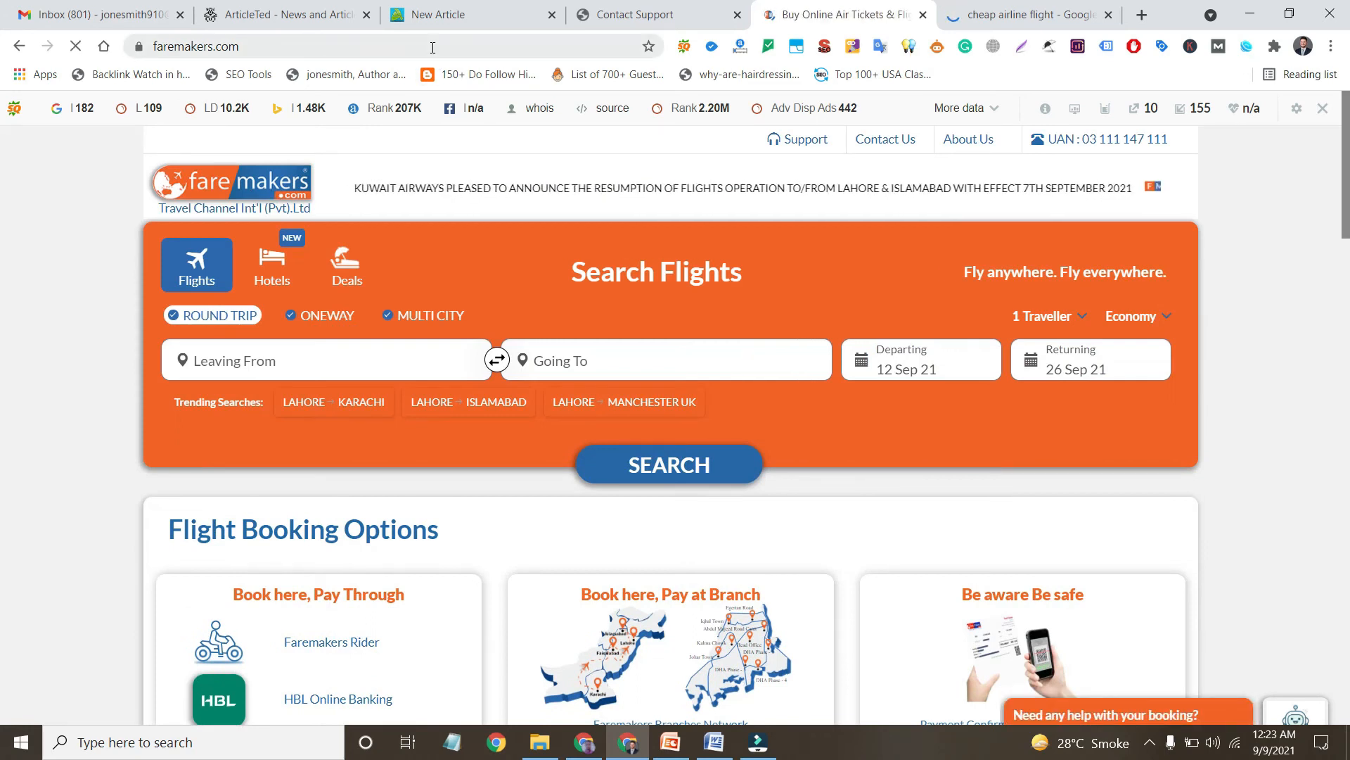
{"action": "left_click", "coordinate": [432, 47]}
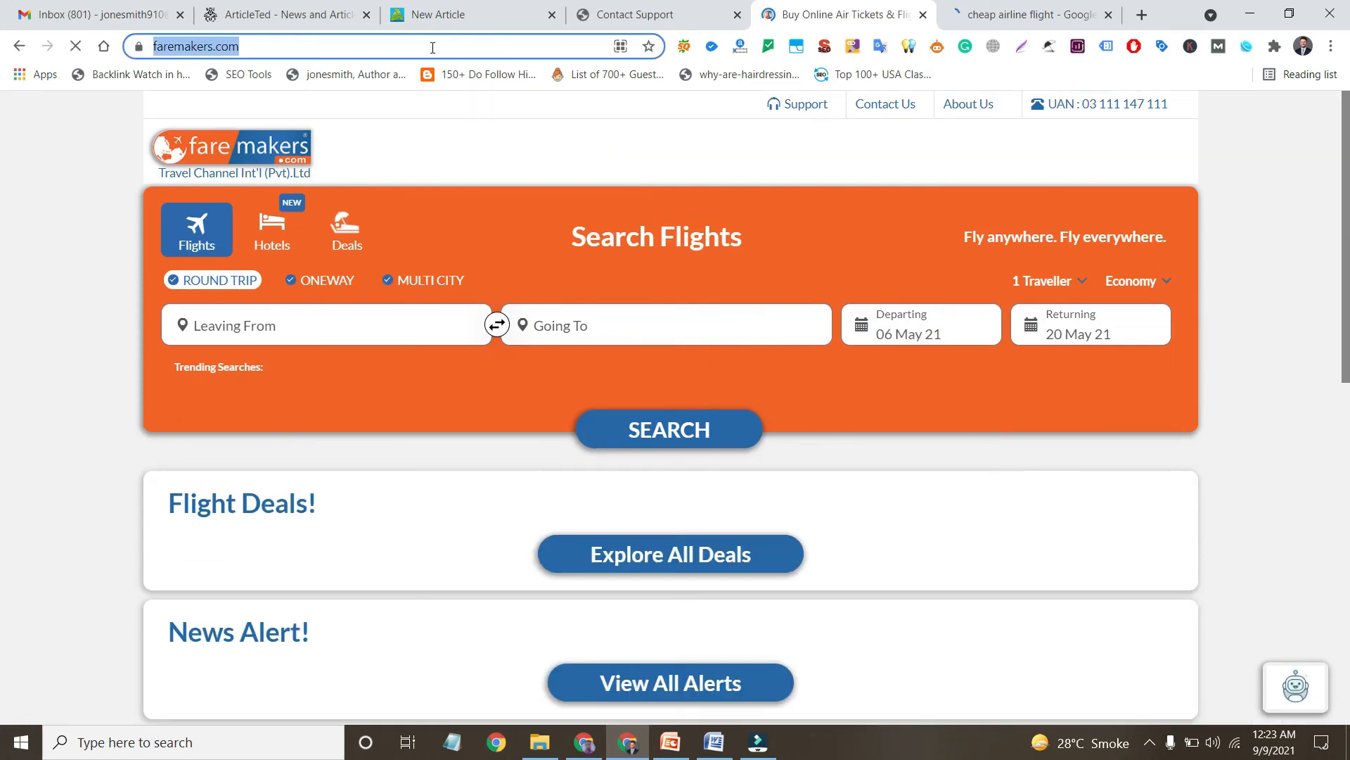
{"action": "left_click", "coordinate": [491, 10]}
{"action": "scroll", "coordinate": [158, 337], "scroll_direction": "up", "scroll_amount": 5}
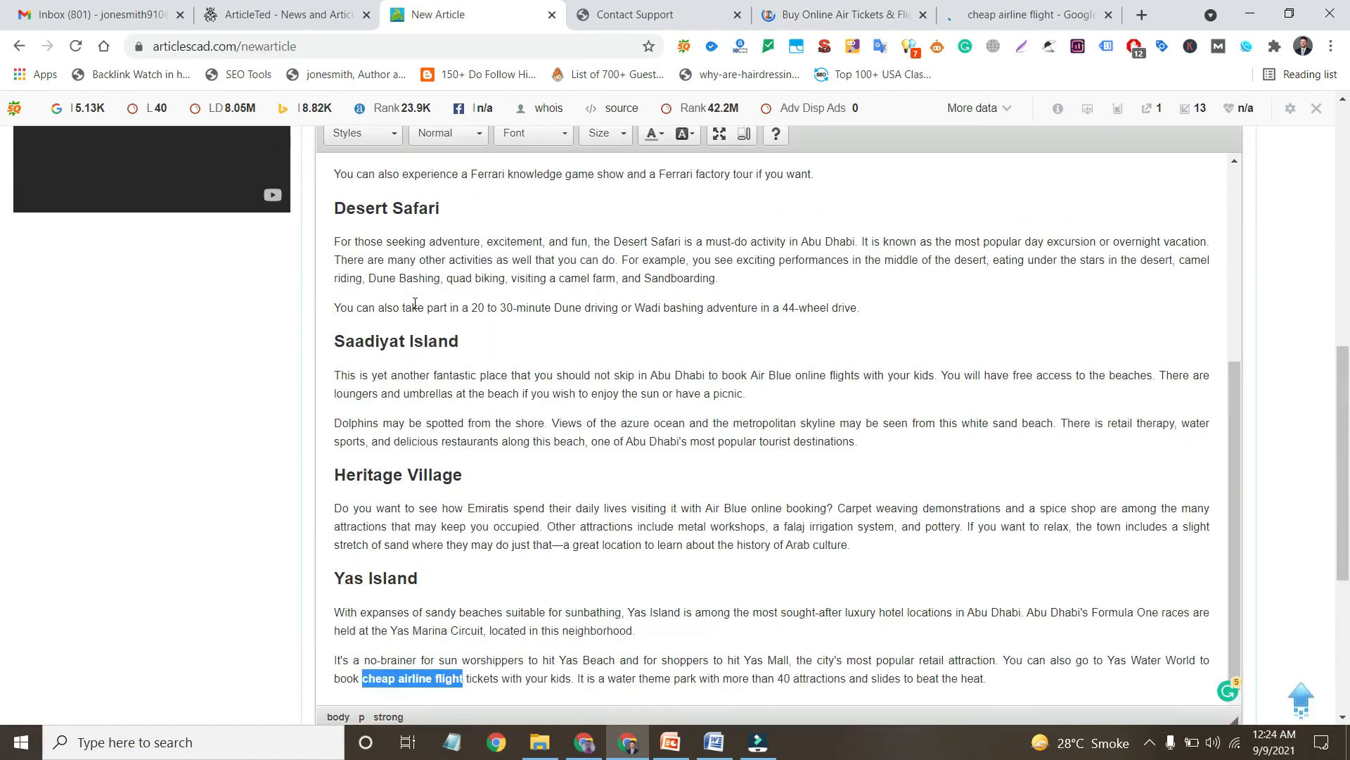
{"action": "scroll", "coordinate": [662, 213], "scroll_direction": "up", "scroll_amount": 4}
{"action": "scroll", "coordinate": [777, 331], "scroll_direction": "up", "scroll_amount": 6}
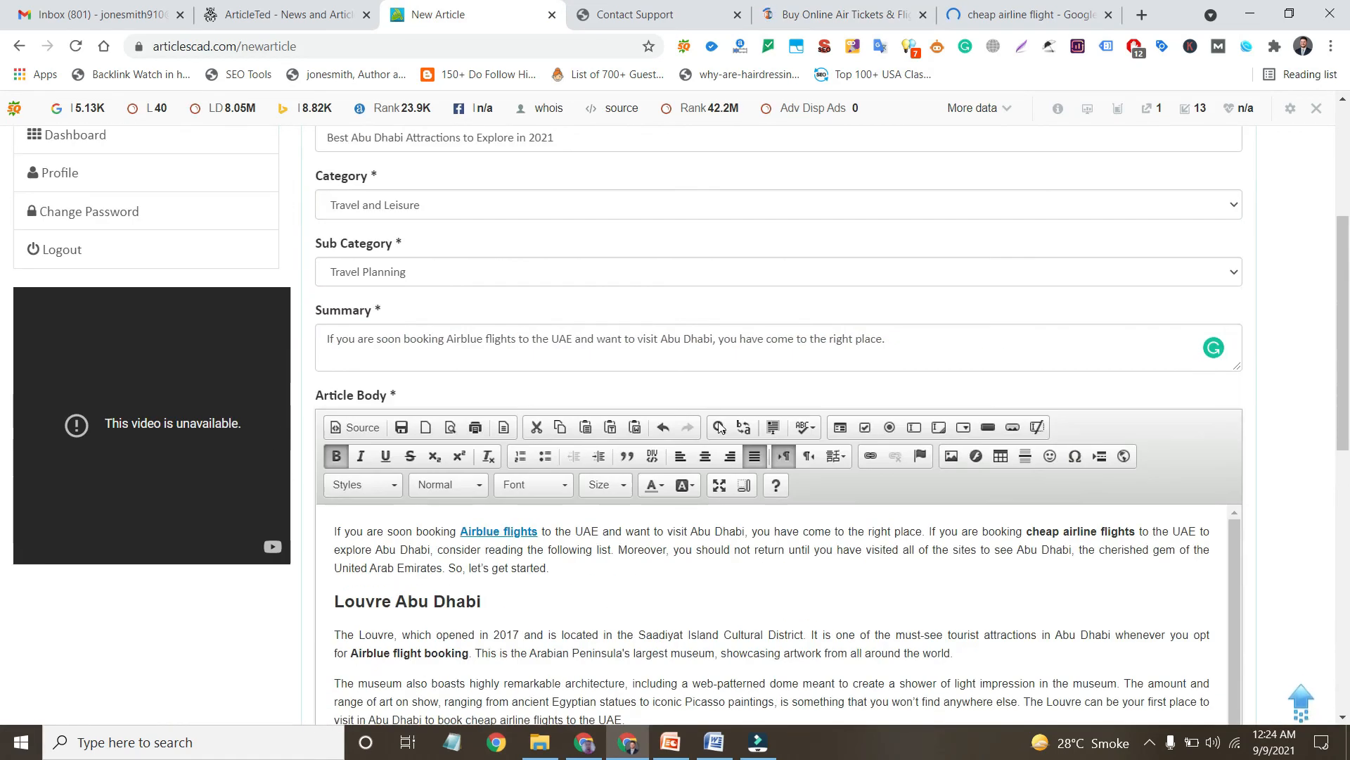
{"action": "left_click", "coordinate": [871, 456]}
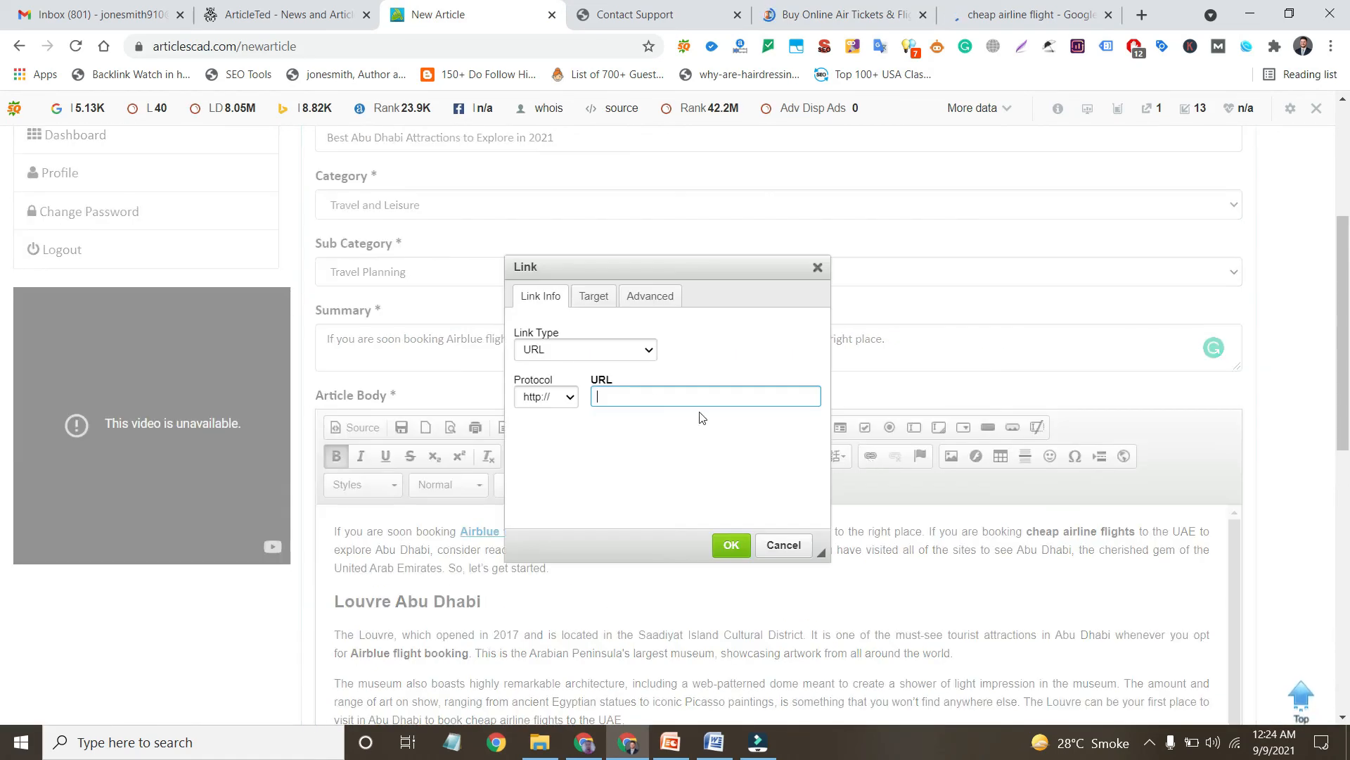
{"action": "key", "text": "ctrl+v"}
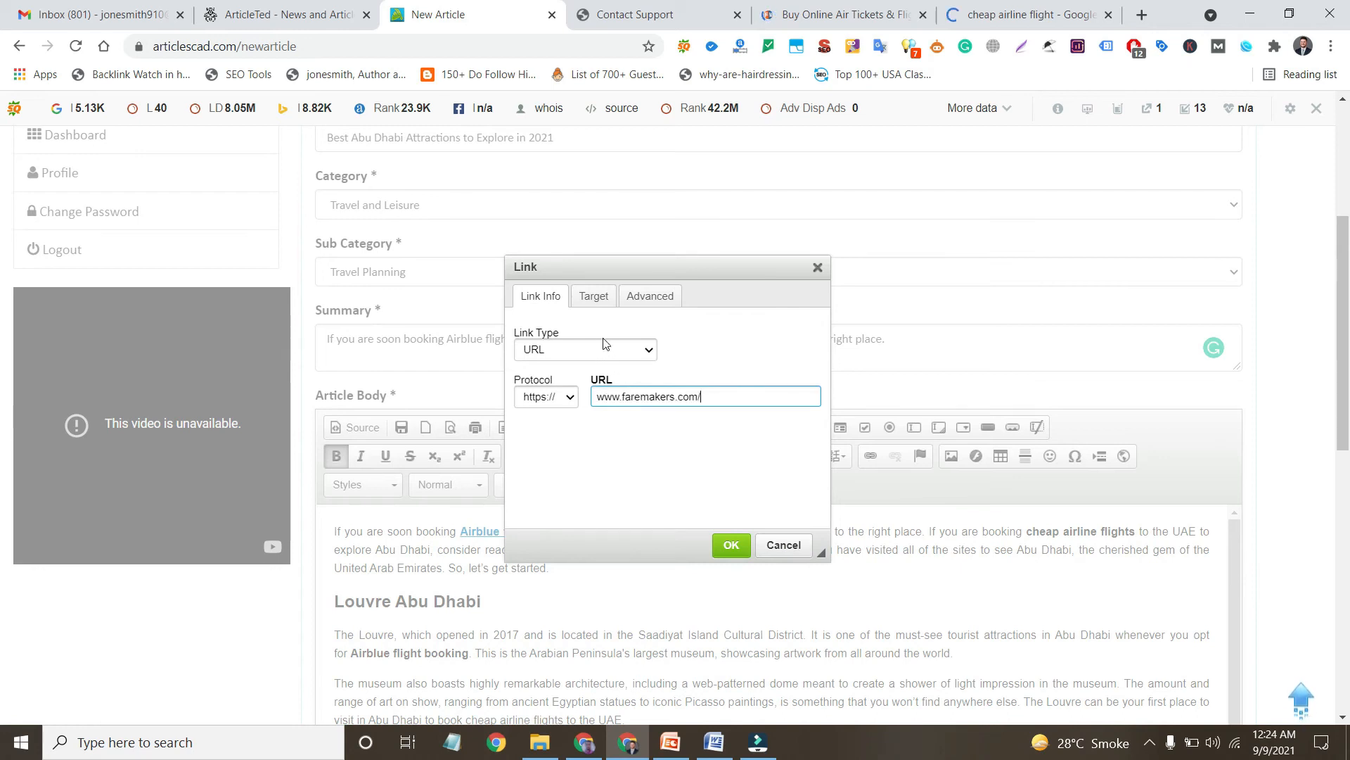
{"action": "left_click", "coordinate": [594, 296]}
{"action": "left_click", "coordinate": [594, 356]}
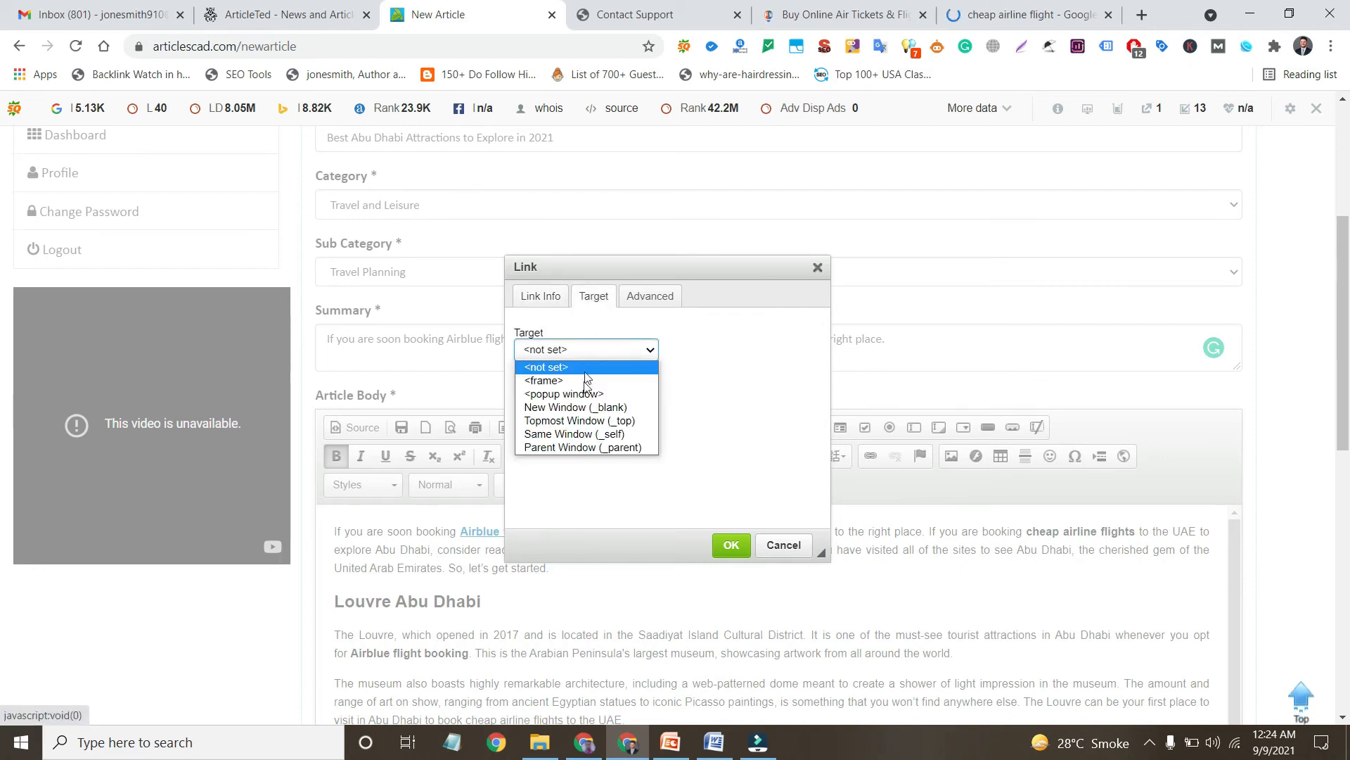
{"action": "left_click", "coordinate": [591, 410]}
{"action": "left_click", "coordinate": [731, 546]}
- Set the text color of the "Airblue flights" link in the introduction to orange
{"action": "scroll", "coordinate": [767, 534], "scroll_direction": "down", "scroll_amount": 10}
{"action": "scroll", "coordinate": [587, 479], "scroll_direction": "up", "scroll_amount": 15}
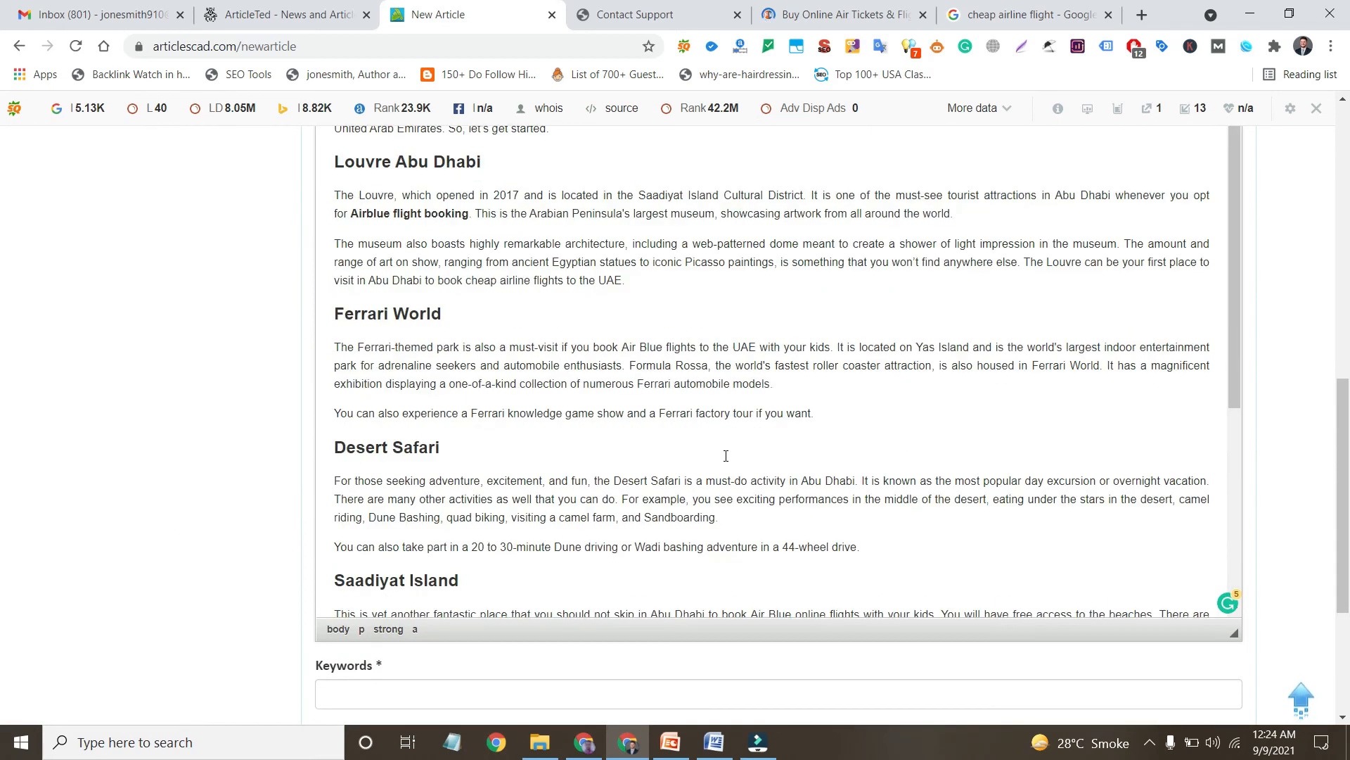
{"action": "left_click_drag", "start_coordinate": [461, 443], "coordinate": [539, 445]}
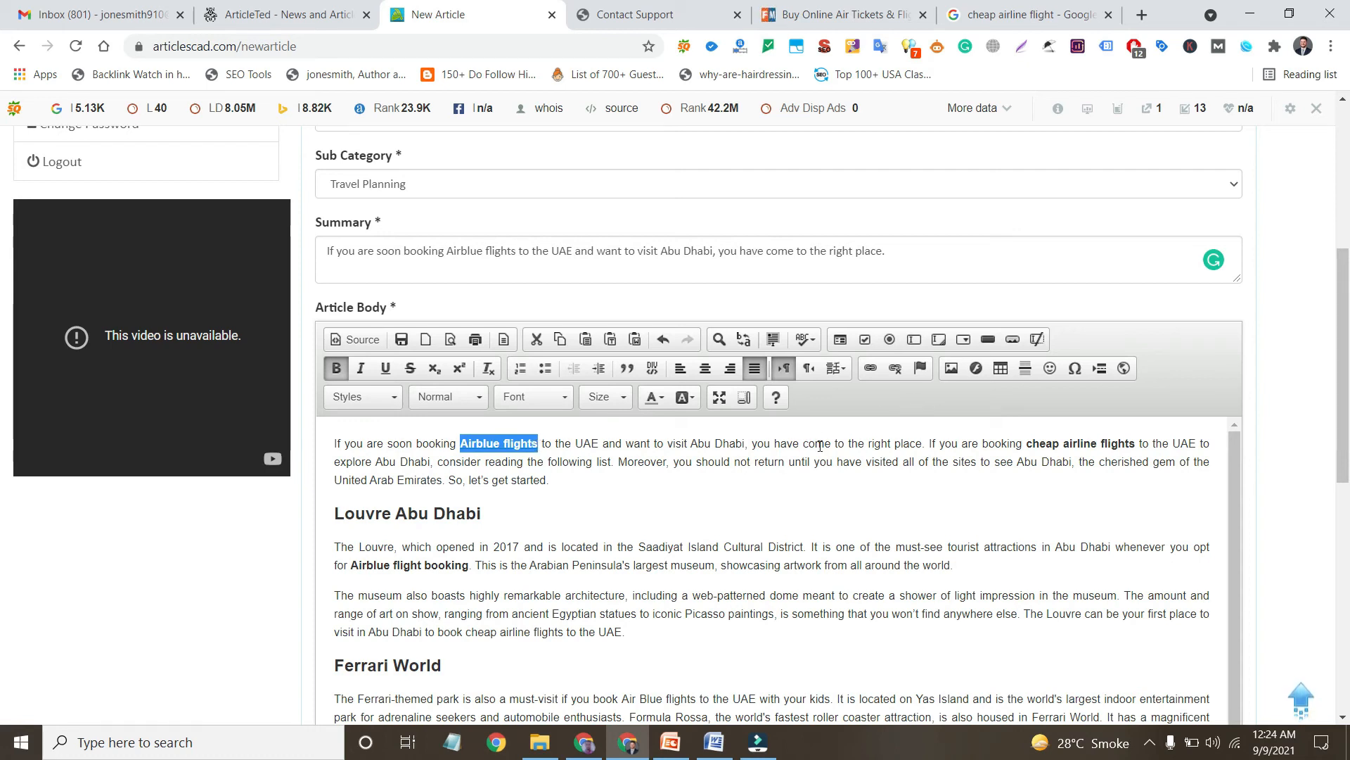
{"action": "left_click", "coordinate": [664, 398]}
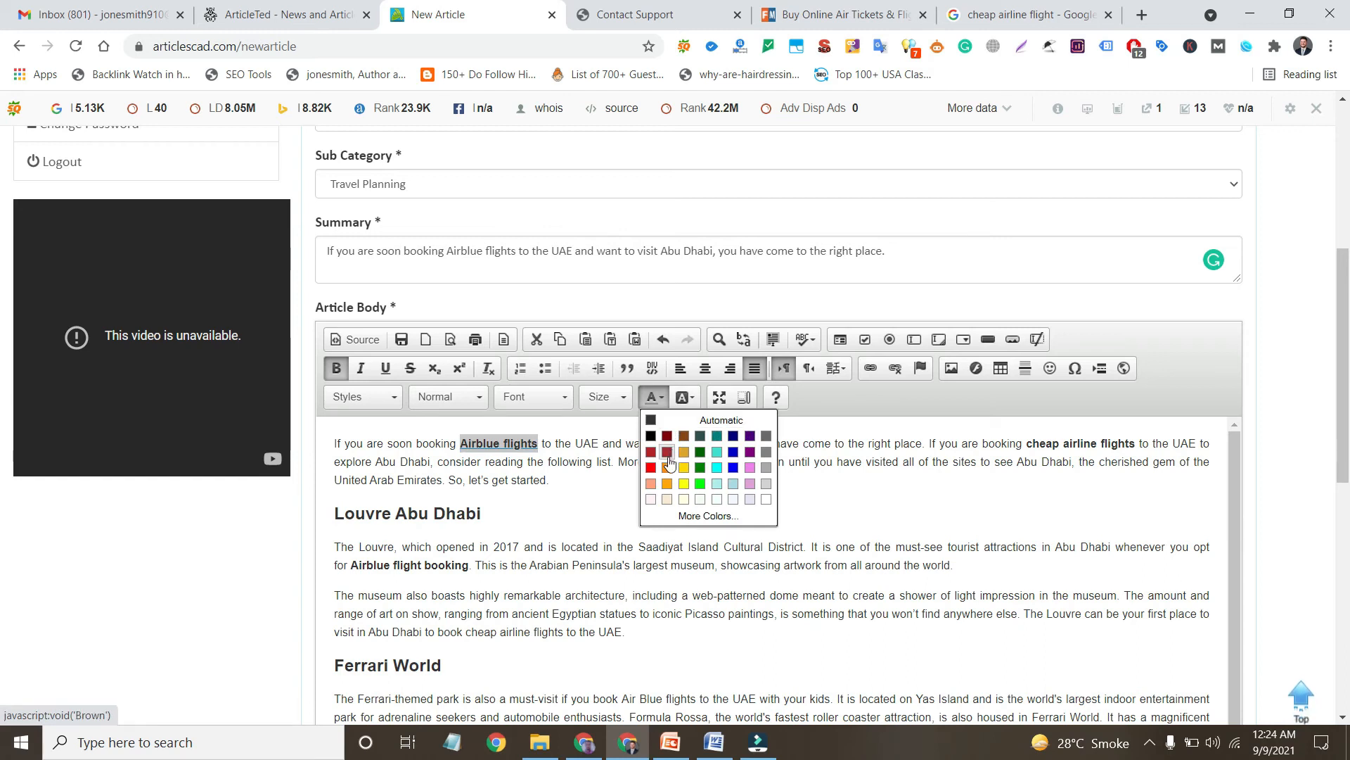
{"action": "left_click", "coordinate": [668, 490]}
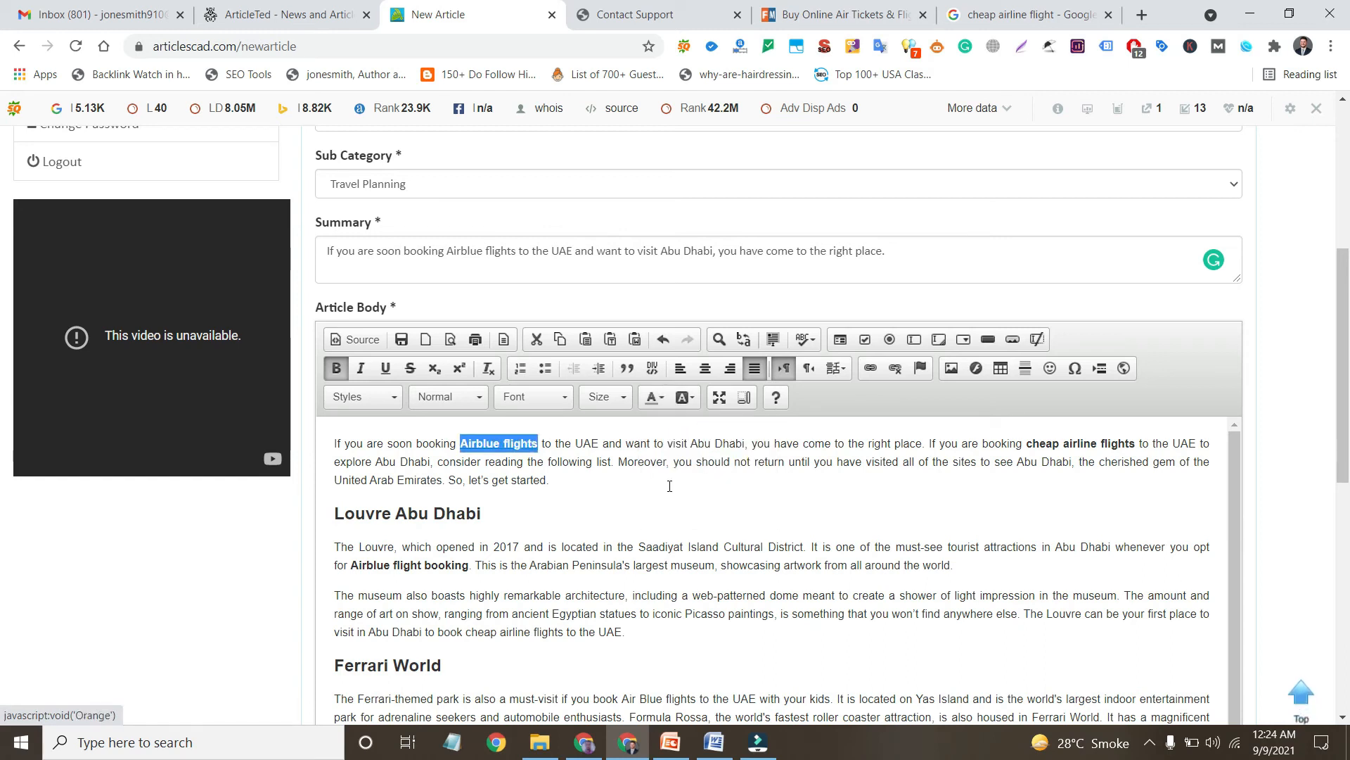
{"action": "left_click", "coordinate": [642, 458]}
- Set the text color of the "cheap airline flight" link in the Yas Island section to orange
{"action": "scroll", "coordinate": [505, 447], "scroll_direction": "down", "scroll_amount": 3}
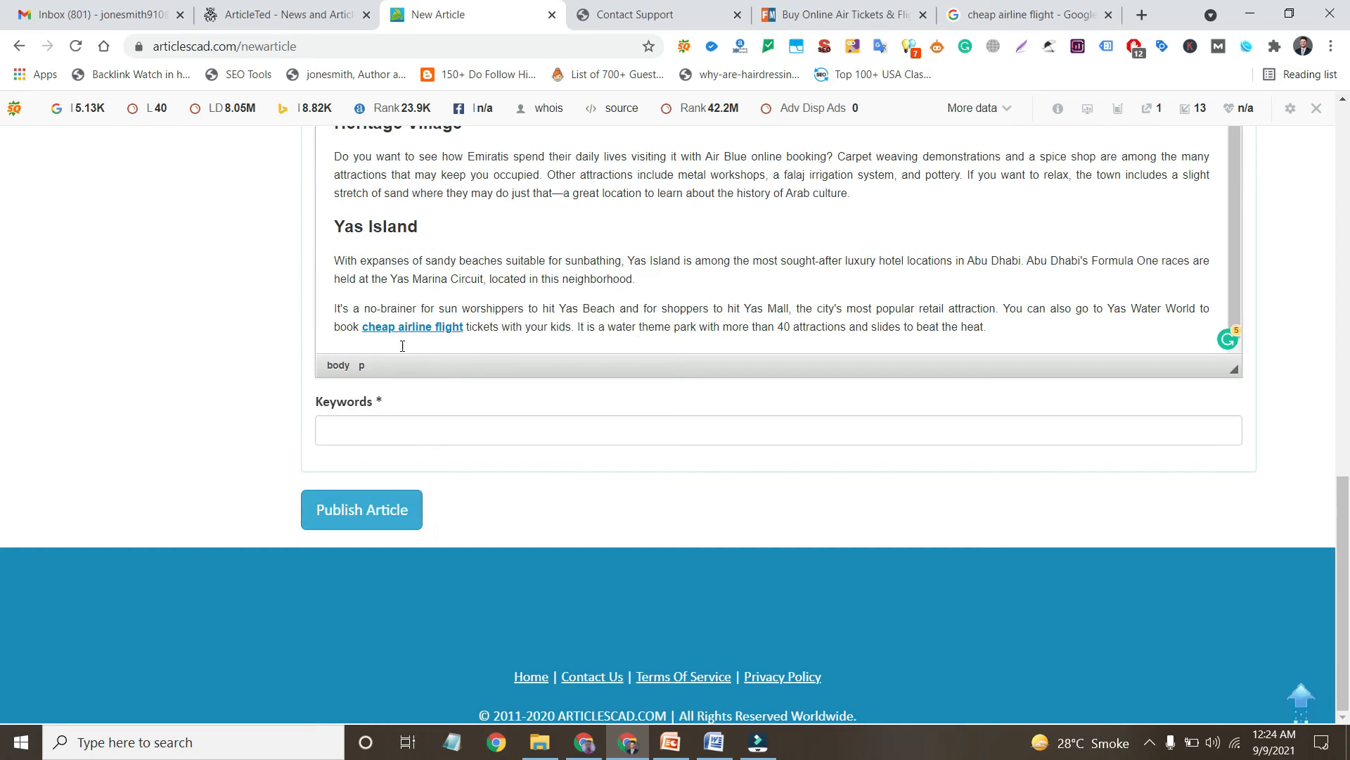
{"action": "left_click_drag", "start_coordinate": [364, 330], "coordinate": [464, 331]}
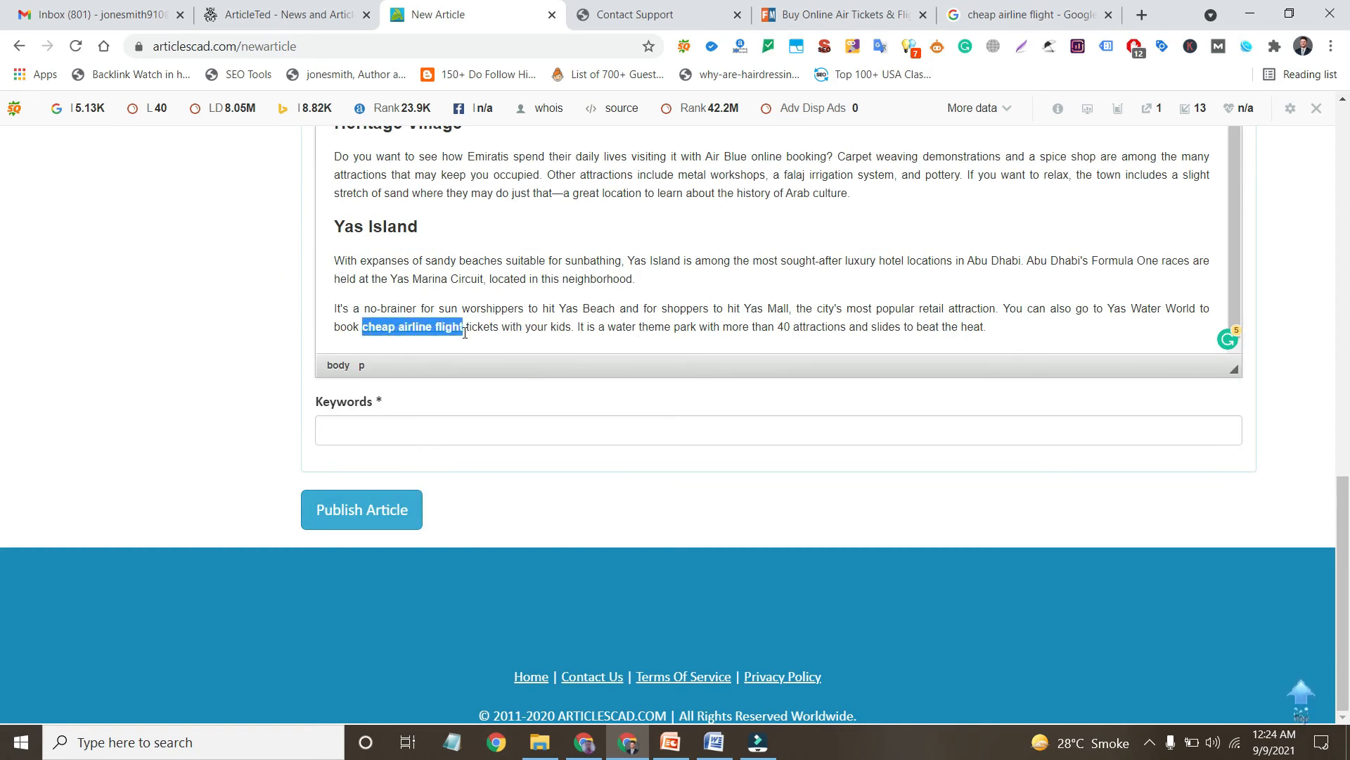
{"action": "left_click", "coordinate": [603, 310]}
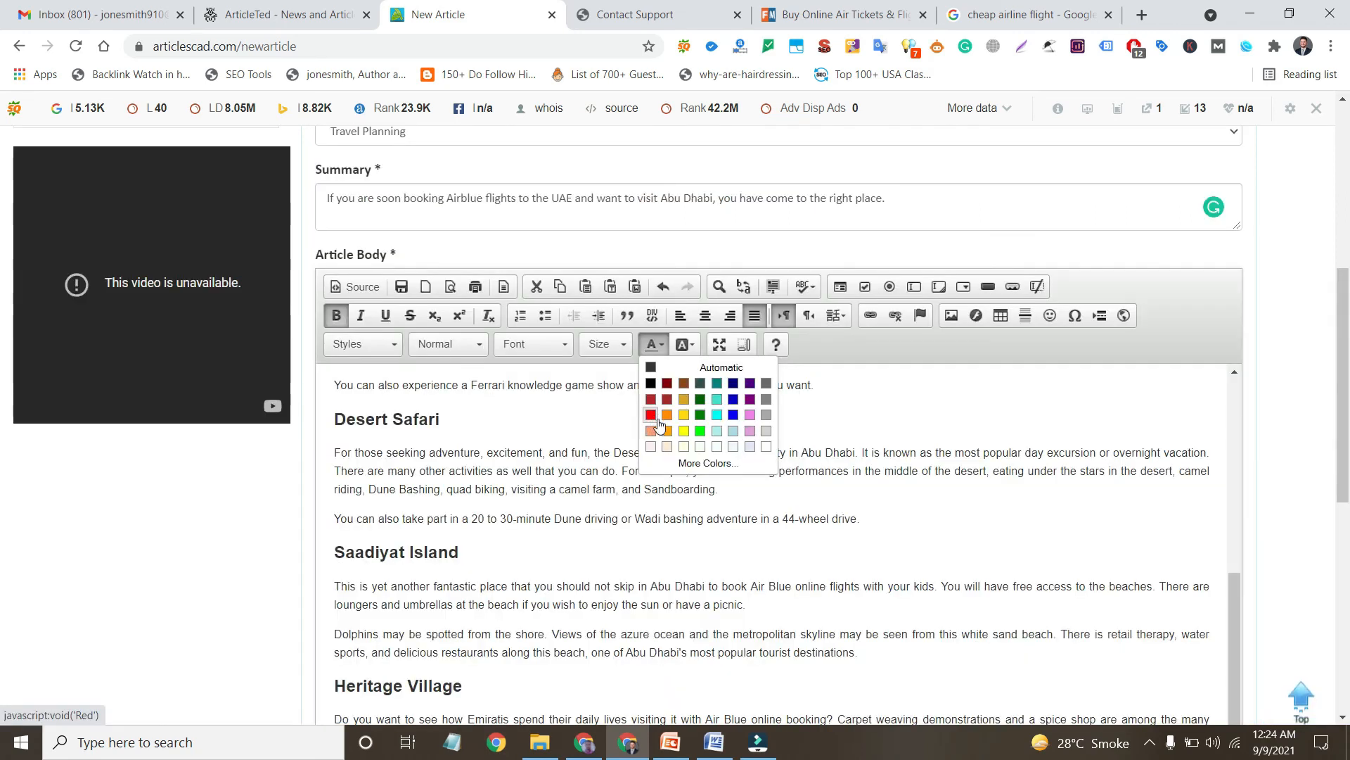
{"action": "left_click", "coordinate": [658, 422]}
{"action": "scroll", "coordinate": [666, 437], "scroll_direction": "down", "scroll_amount": 10}
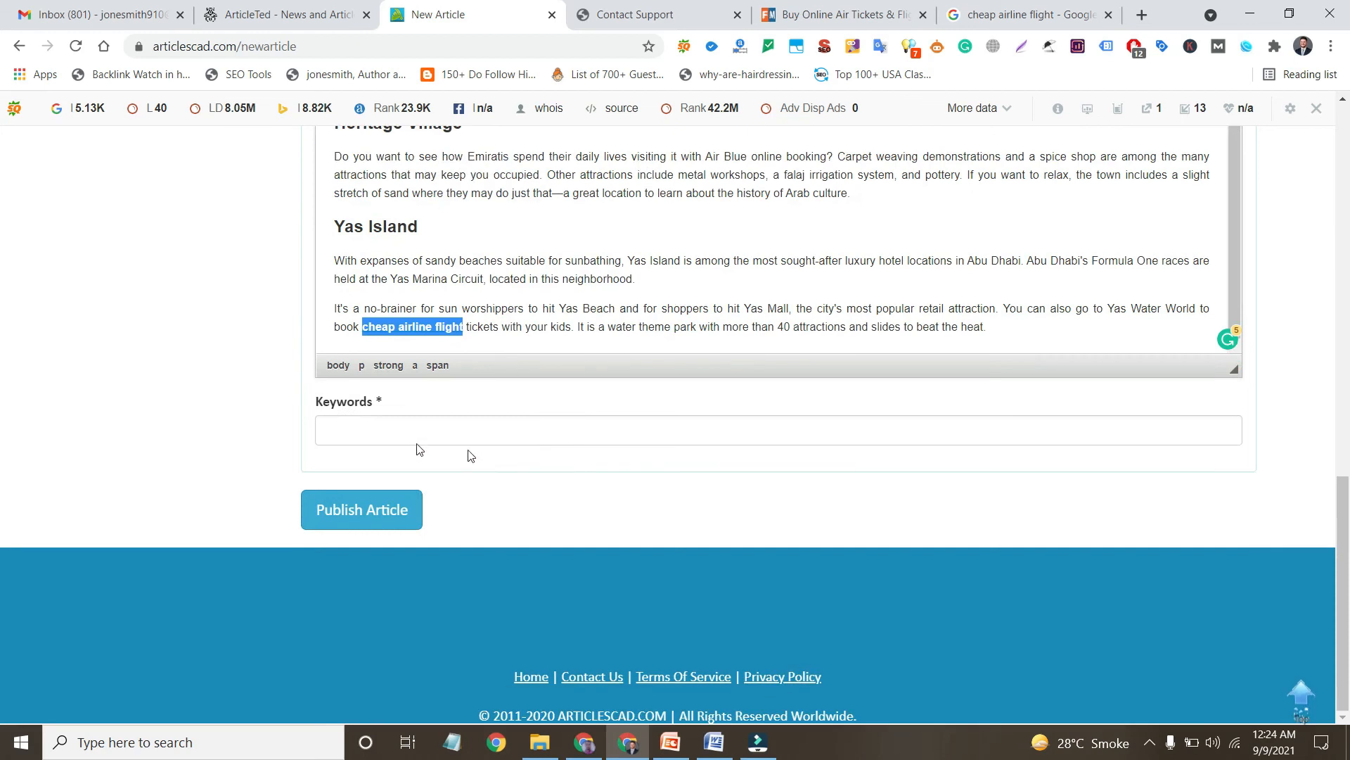
{"action": "left_click", "coordinate": [481, 279]}
- Copy "Airblue flights" from the introduction and enter it as the article's first keyword, followed by a comma
{"action": "scroll", "coordinate": [503, 348], "scroll_direction": "up", "scroll_amount": 1}
{"action": "scroll", "coordinate": [491, 401], "scroll_direction": "down", "scroll_amount": 1}
{"action": "scroll", "coordinate": [485, 295], "scroll_direction": "up", "scroll_amount": 10}
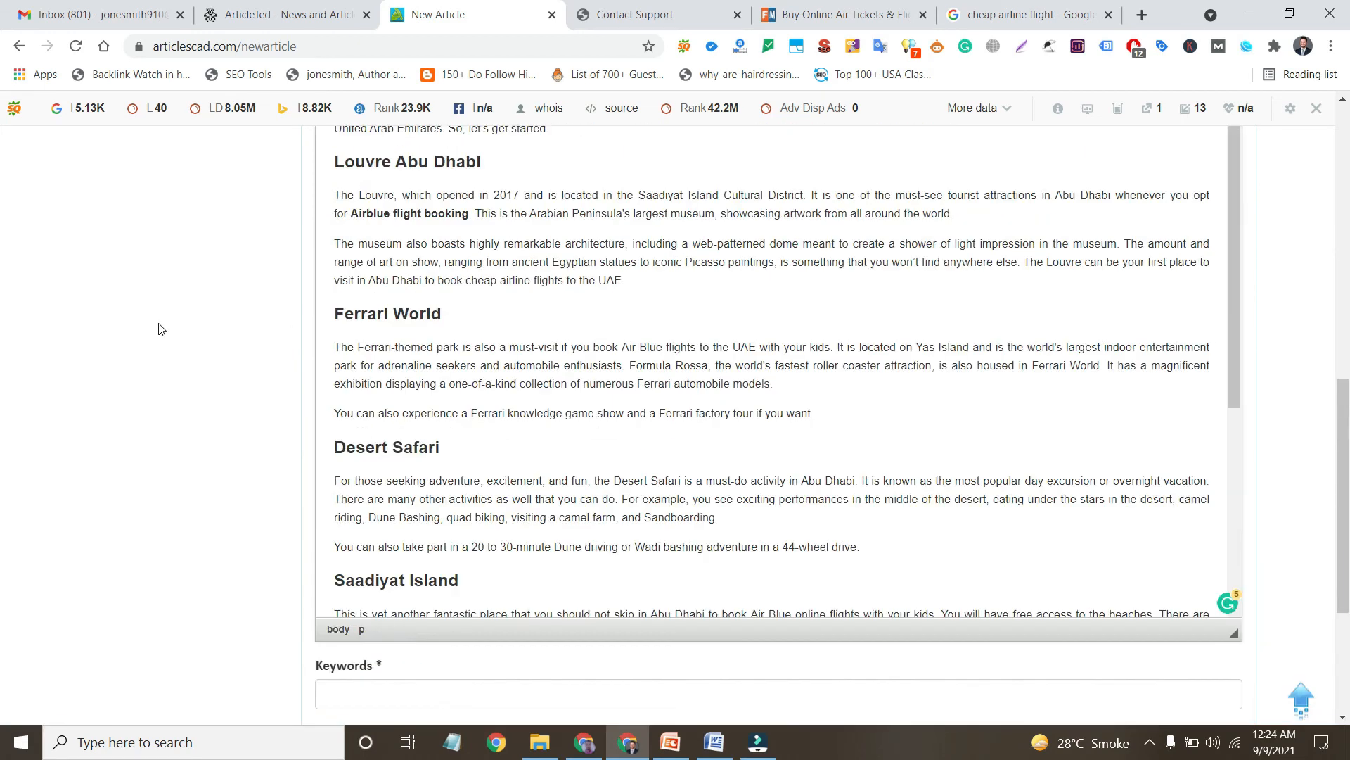
{"action": "left_click_drag", "start_coordinate": [462, 268], "coordinate": [540, 270]}
{"action": "key", "text": "ctrl+c"}
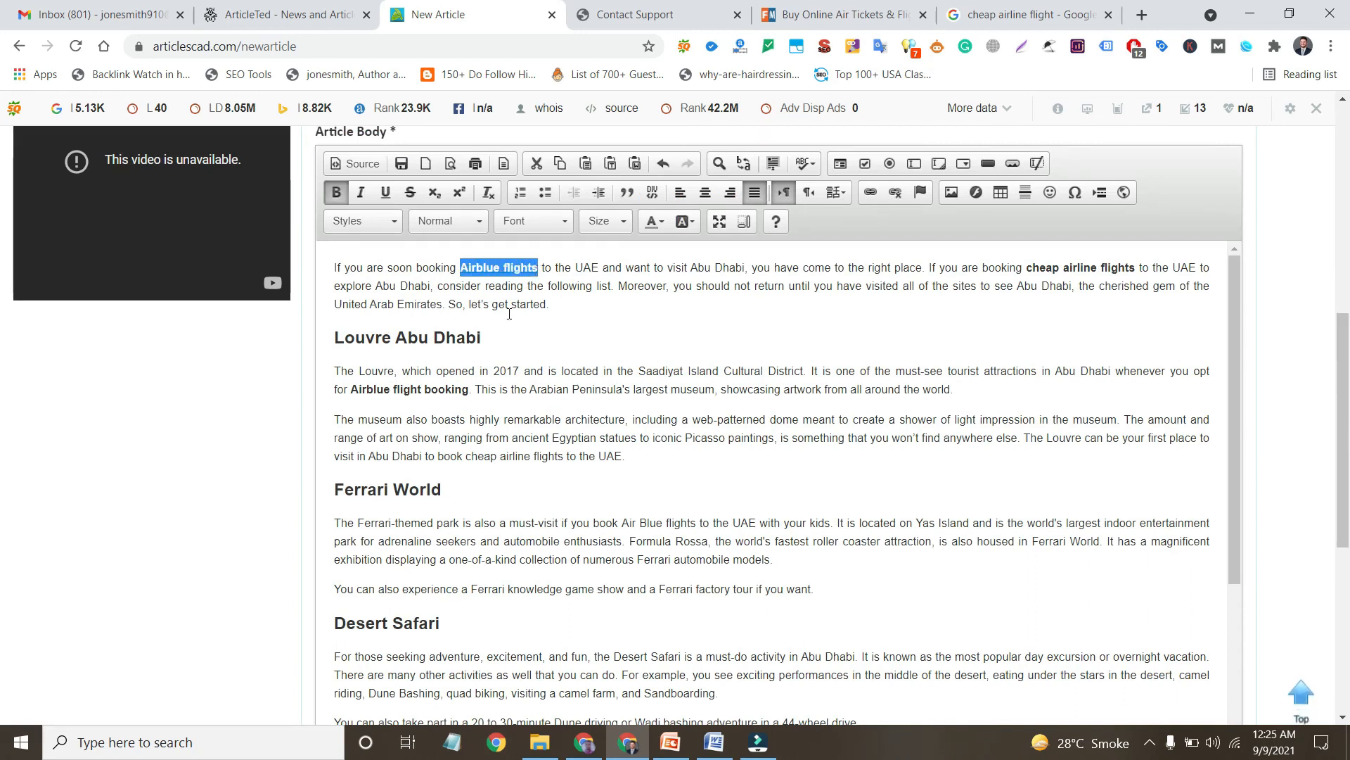
{"action": "scroll", "coordinate": [509, 314], "scroll_direction": "down", "scroll_amount": 4}
{"action": "scroll", "coordinate": [243, 448], "scroll_direction": "down", "scroll_amount": 5}
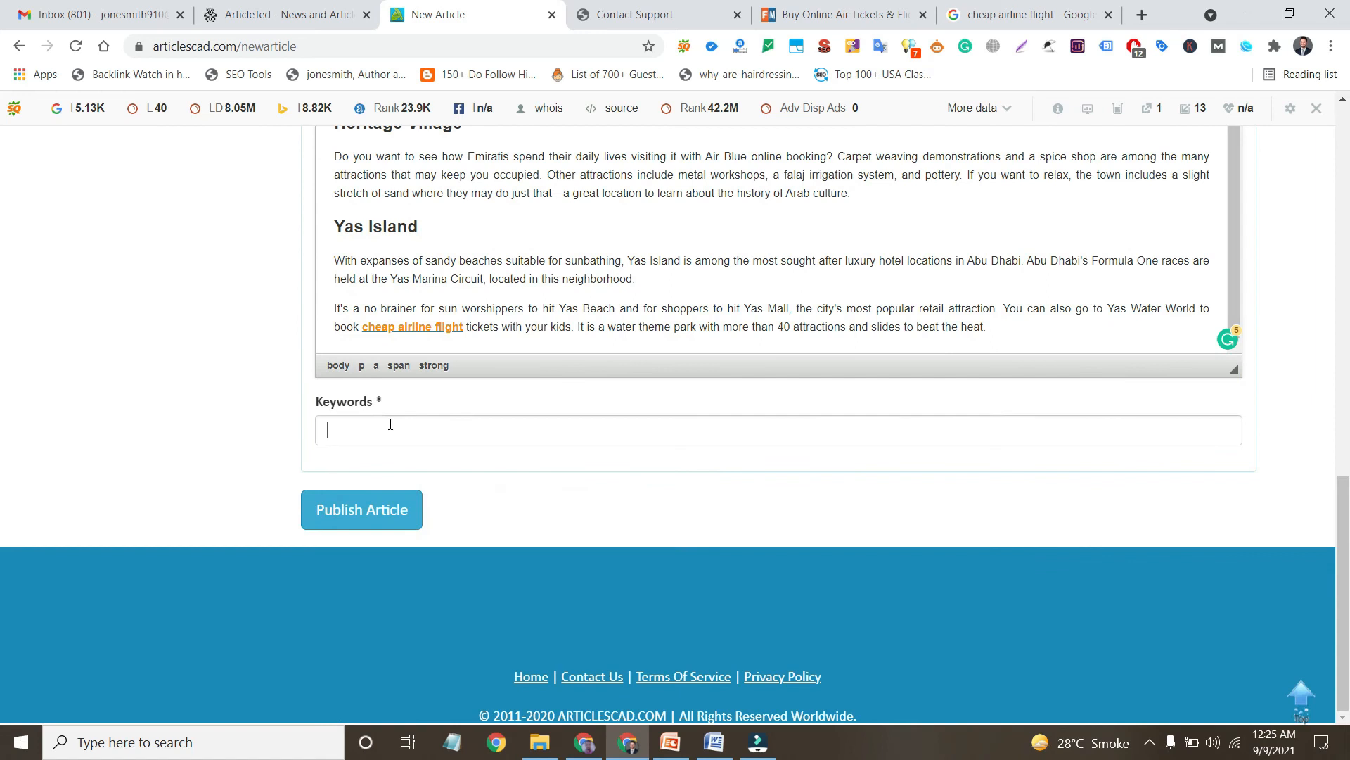
{"action": "left_click", "coordinate": [390, 424]}
{"action": "key", "text": "ctrl+v"}
{"action": "type", "text": ","}
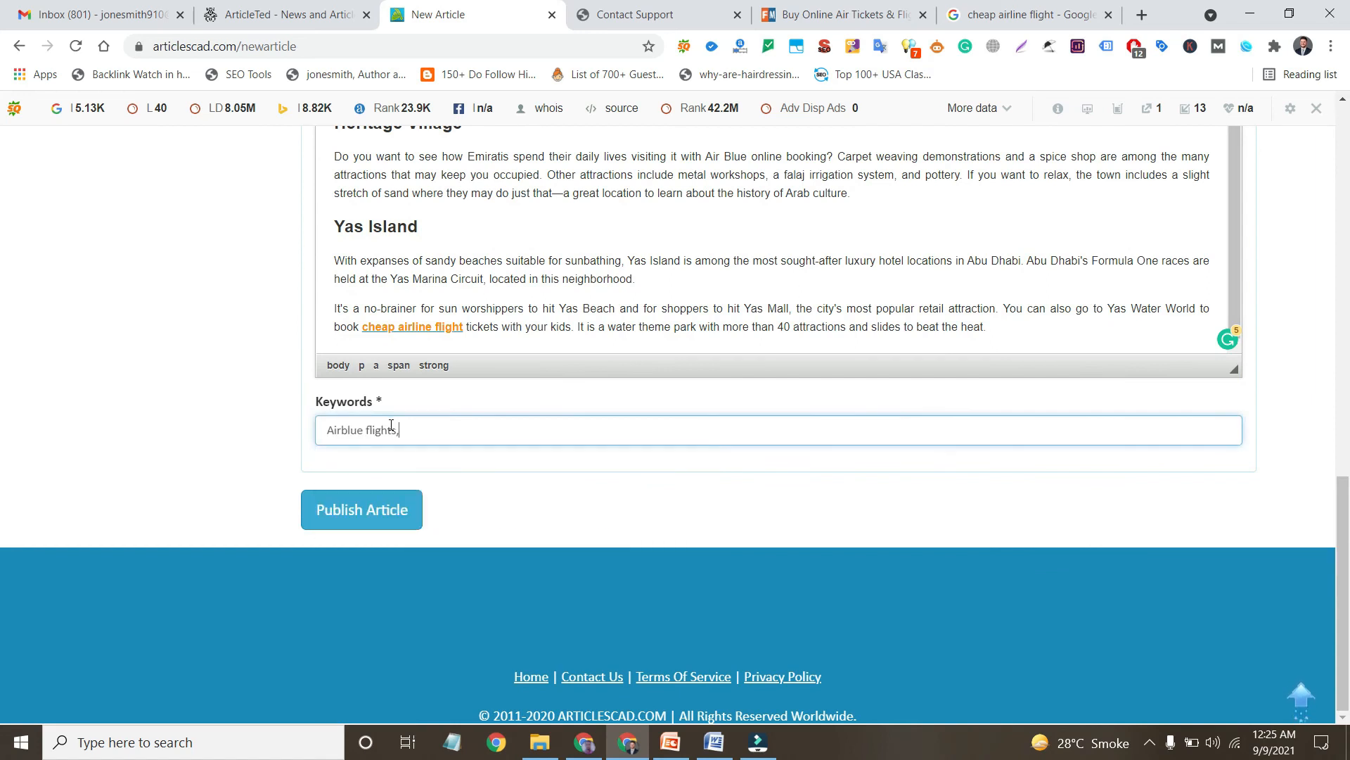
- Add "cheap airline flight" from the article body, "faremakers" and "travel" to the keywords, separated by commas
{"action": "left_click_drag", "start_coordinate": [364, 326], "coordinate": [468, 331]}
{"action": "key", "text": "ctrl+c"}
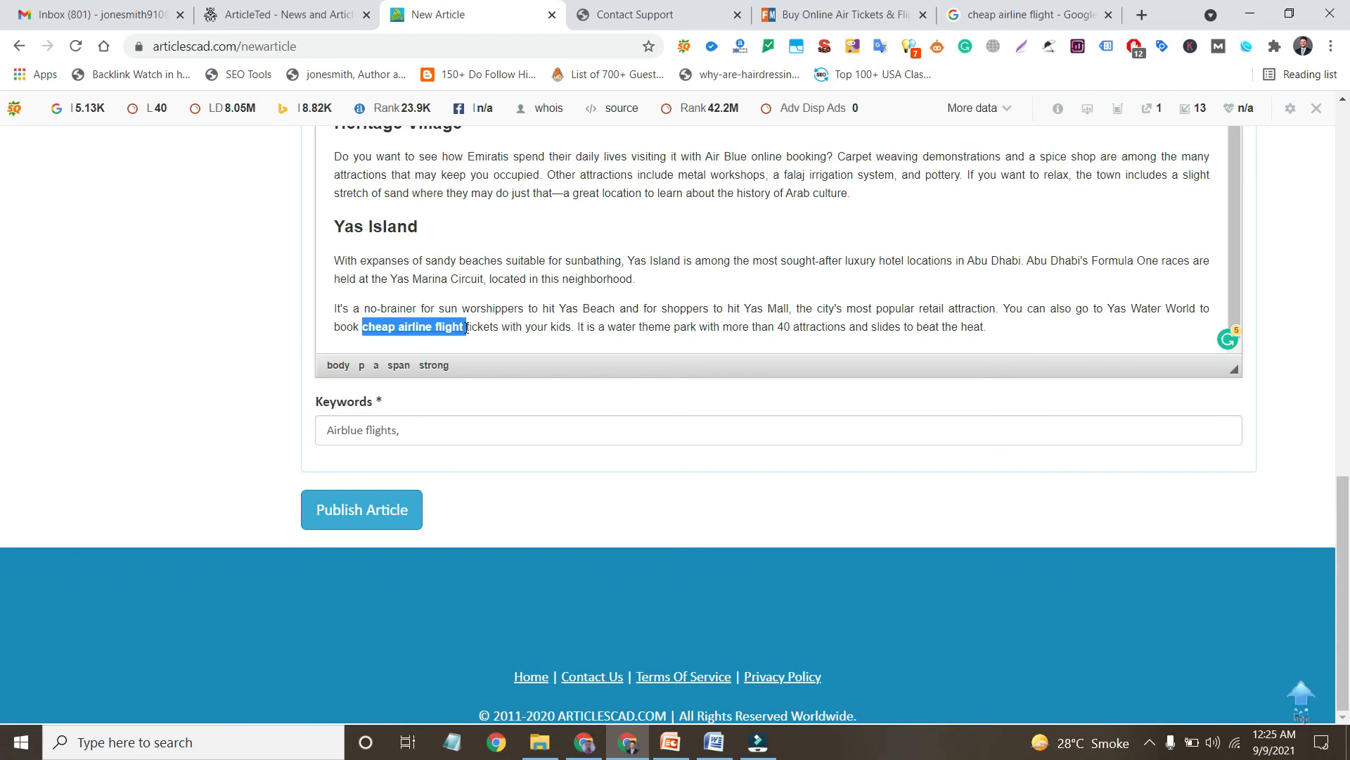
{"action": "left_click", "coordinate": [463, 420]}
{"action": "key", "text": "ctrl+v"}
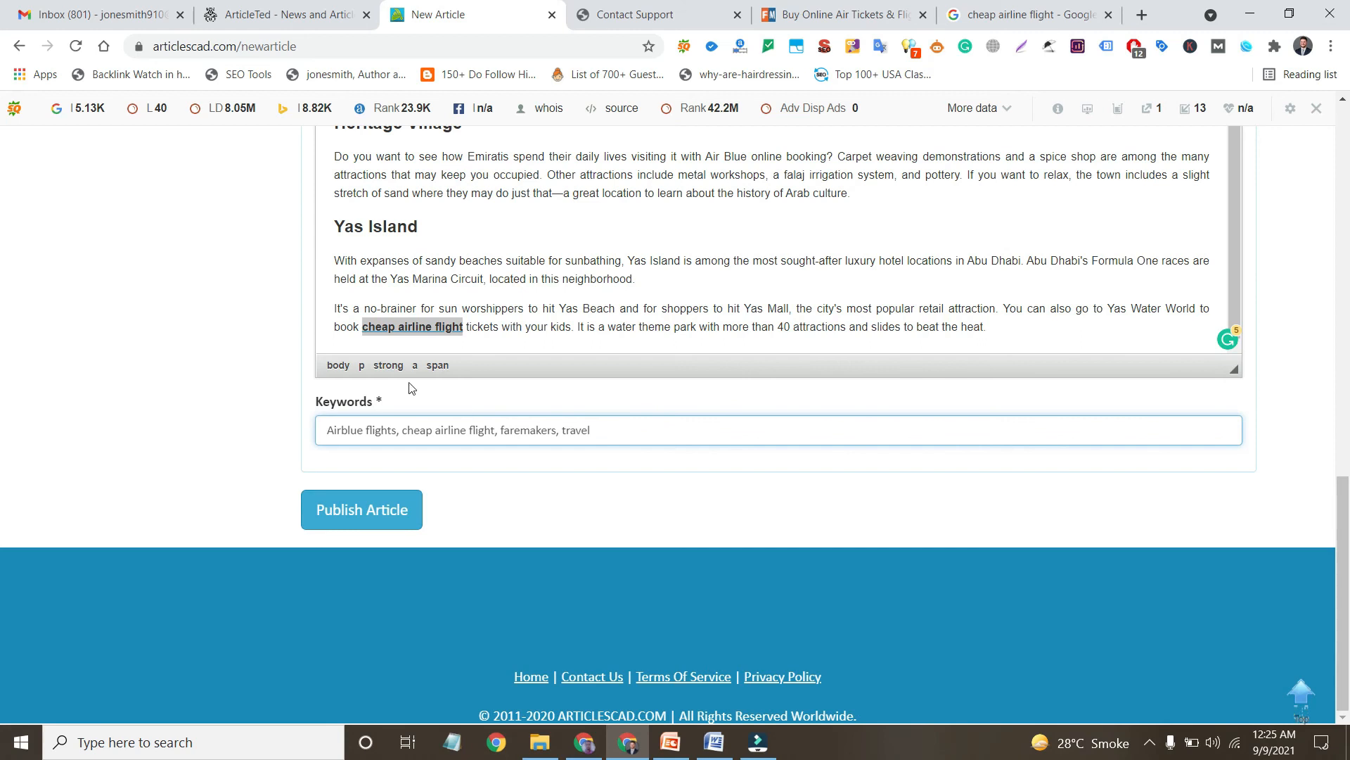
- Review the completed form from title to keywords and publish the article
{"action": "scroll", "coordinate": [467, 416], "scroll_direction": "up", "scroll_amount": 6}
{"action": "scroll", "coordinate": [518, 366], "scroll_direction": "up", "scroll_amount": 4}
{"action": "scroll", "coordinate": [517, 366], "scroll_direction": "up", "scroll_amount": 5}
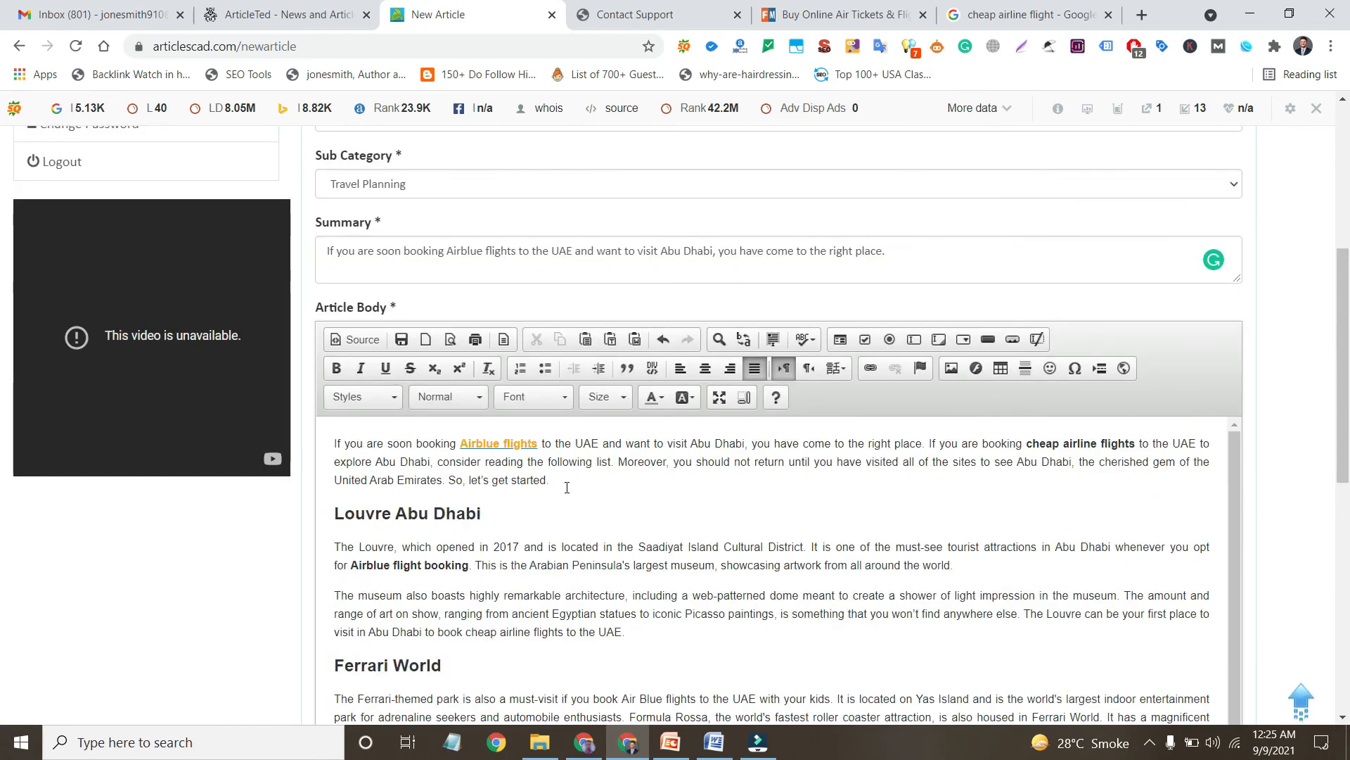
{"action": "scroll", "coordinate": [567, 486], "scroll_direction": "up", "scroll_amount": 5}
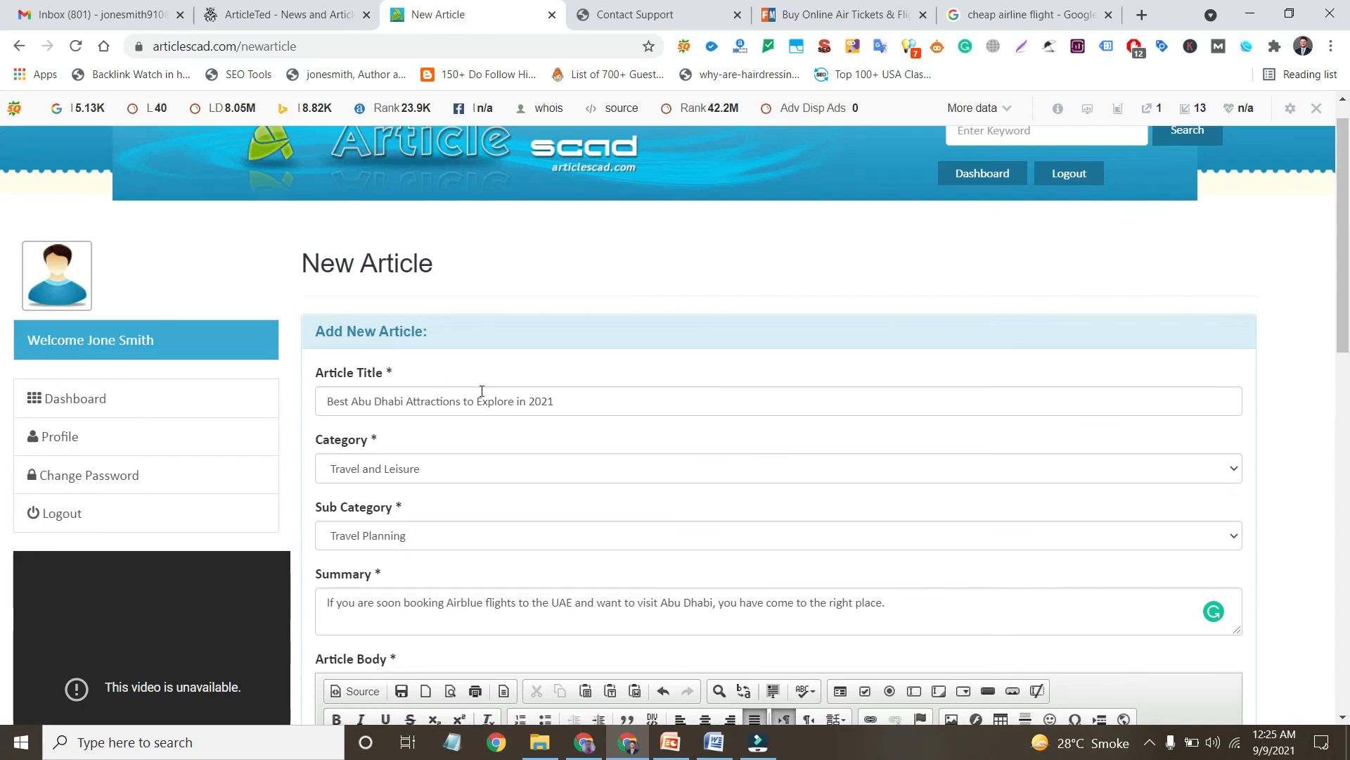
{"action": "scroll", "coordinate": [482, 427], "scroll_direction": "down", "scroll_amount": 15}
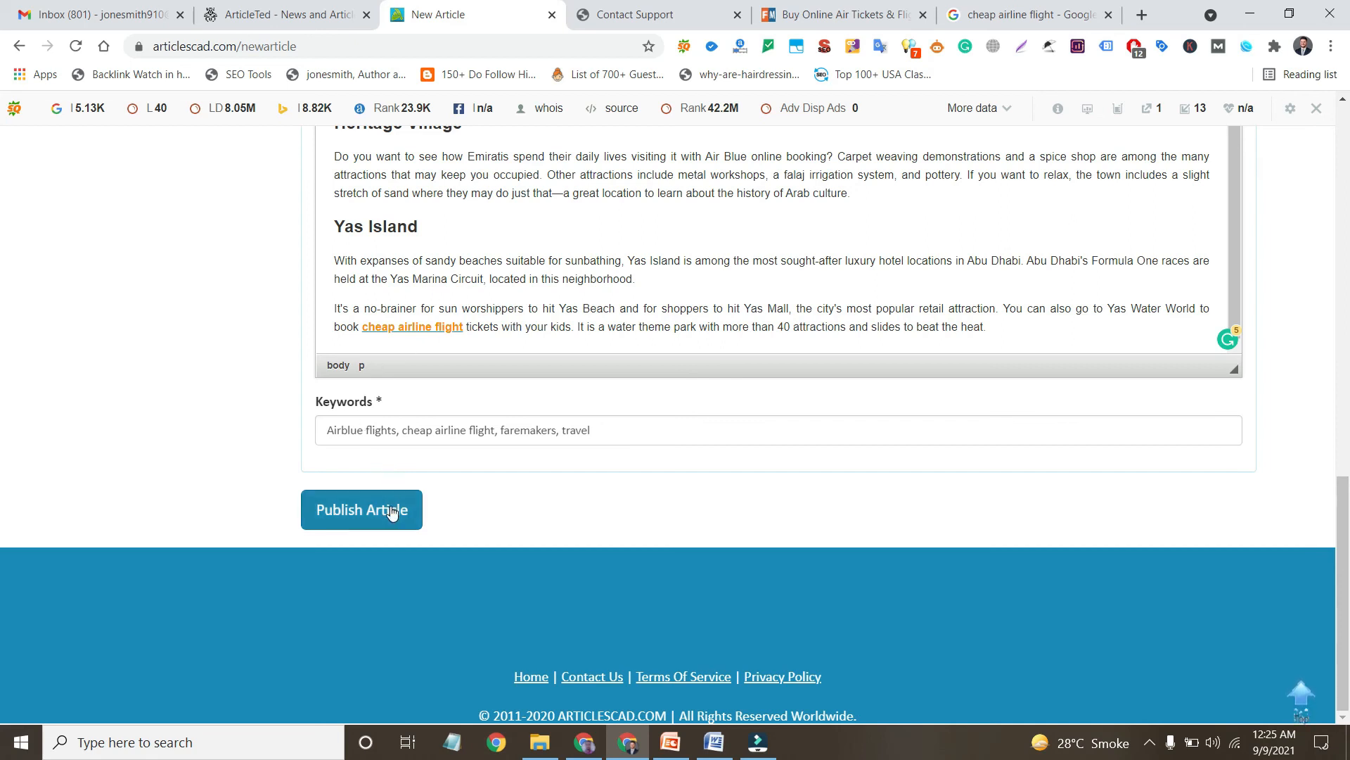
{"action": "left_click", "coordinate": [374, 521]}
{"action": "left_click", "coordinate": [374, 521]}
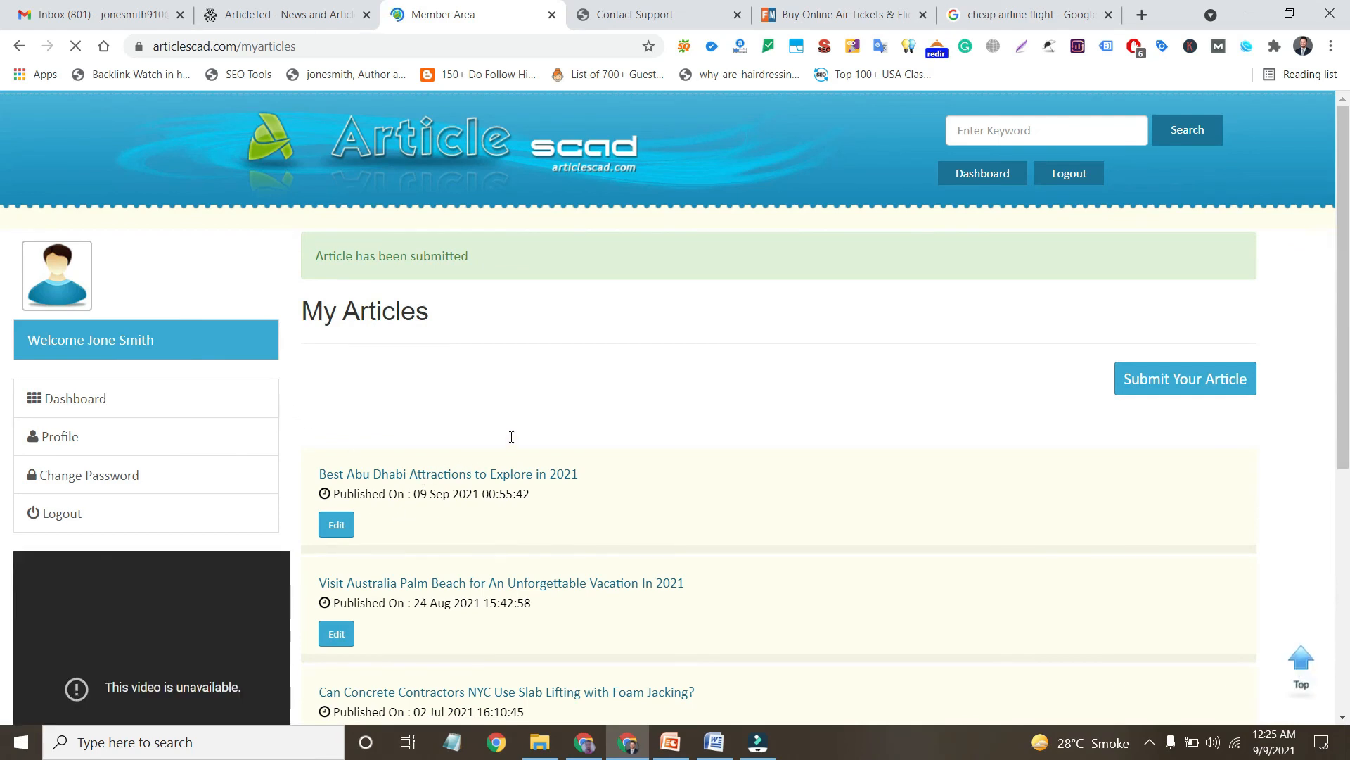
- Open the published article "Best Abu Dhabi Attractions to Explore in 2021", select its web address and check its headings and links
{"action": "scroll", "coordinate": [503, 390], "scroll_direction": "down", "scroll_amount": 1}
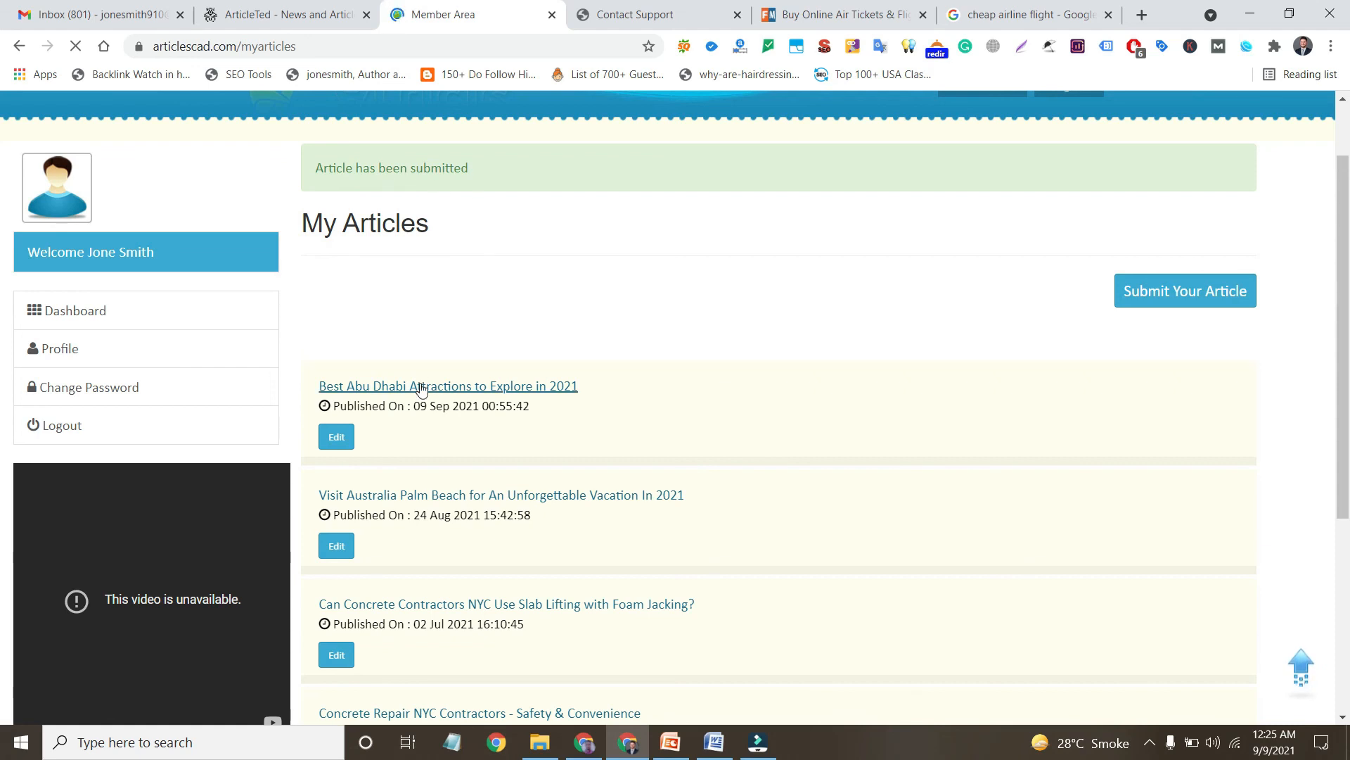
{"action": "left_click", "coordinate": [424, 421]}
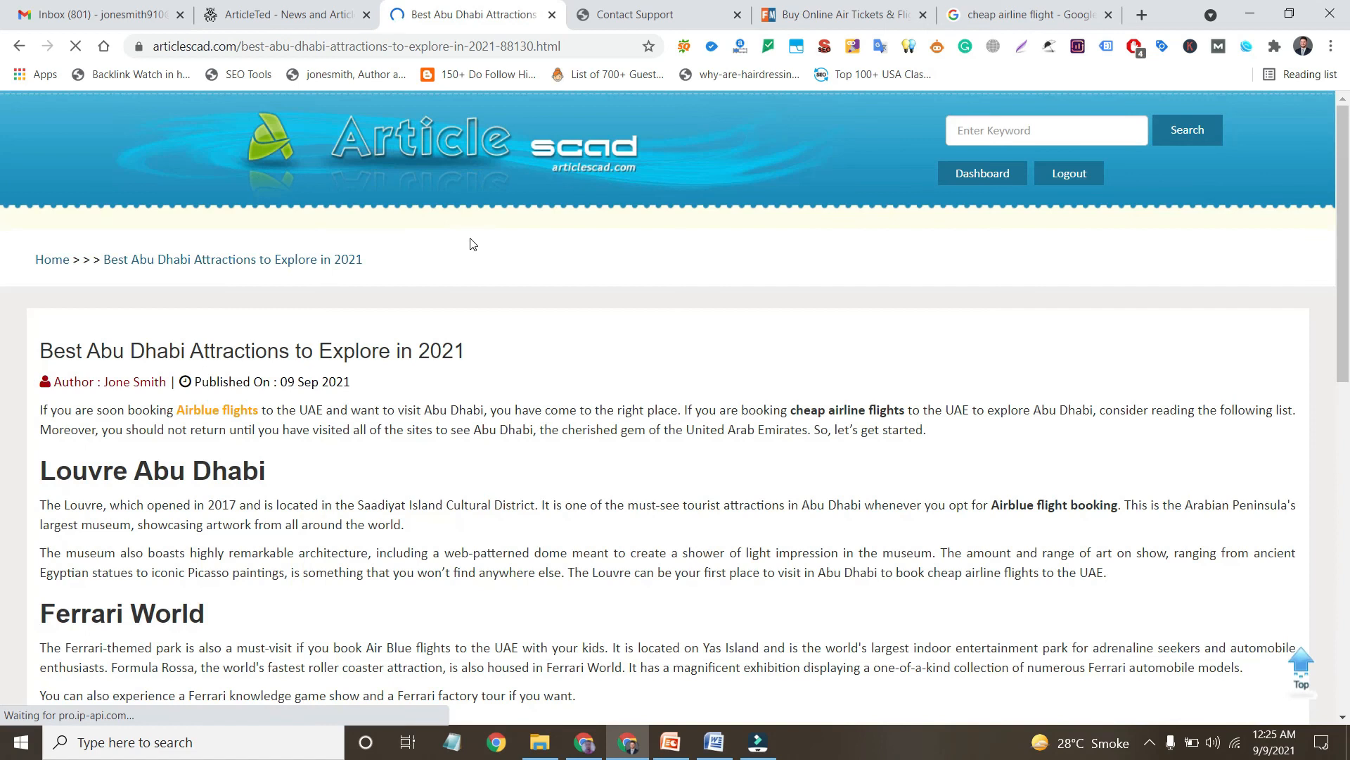
{"action": "scroll", "coordinate": [443, 361], "scroll_direction": "down", "scroll_amount": 5}
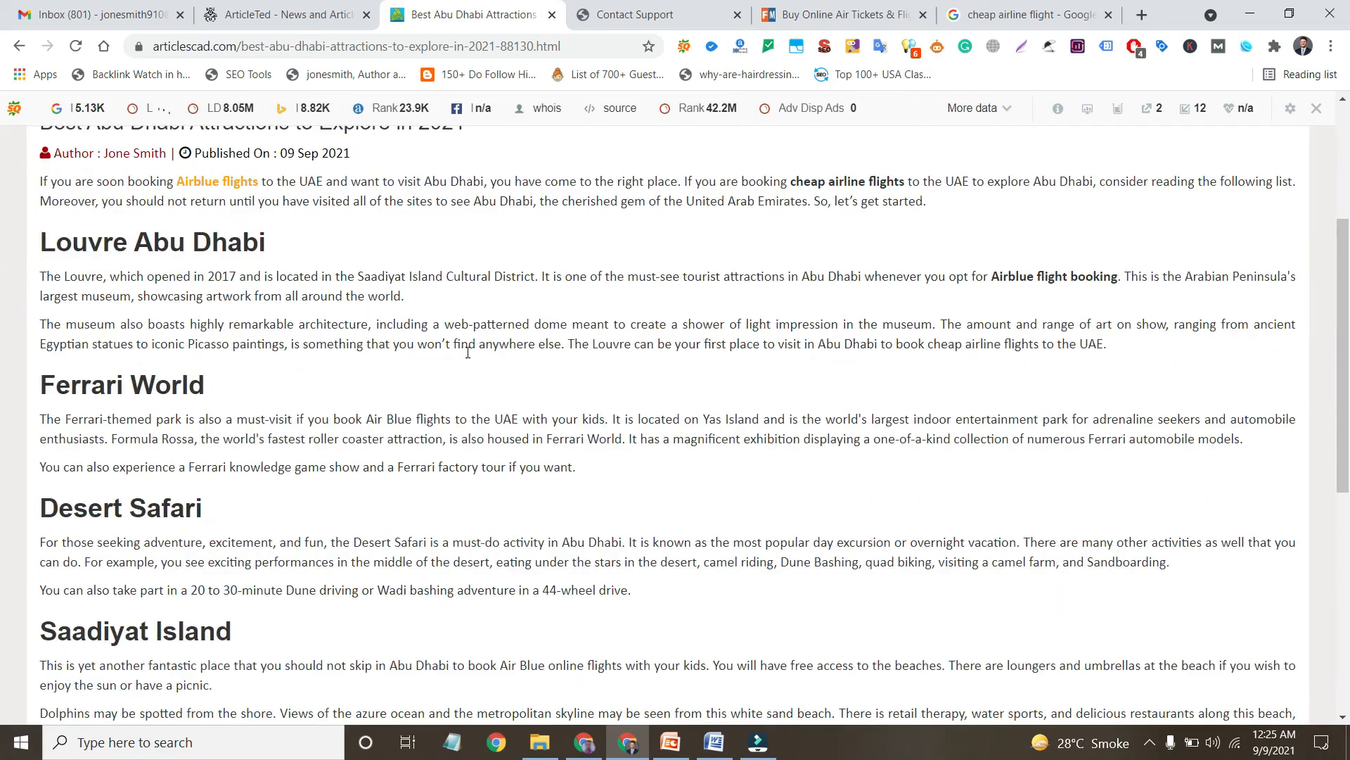
{"action": "scroll", "coordinate": [467, 364], "scroll_direction": "up", "scroll_amount": 4}
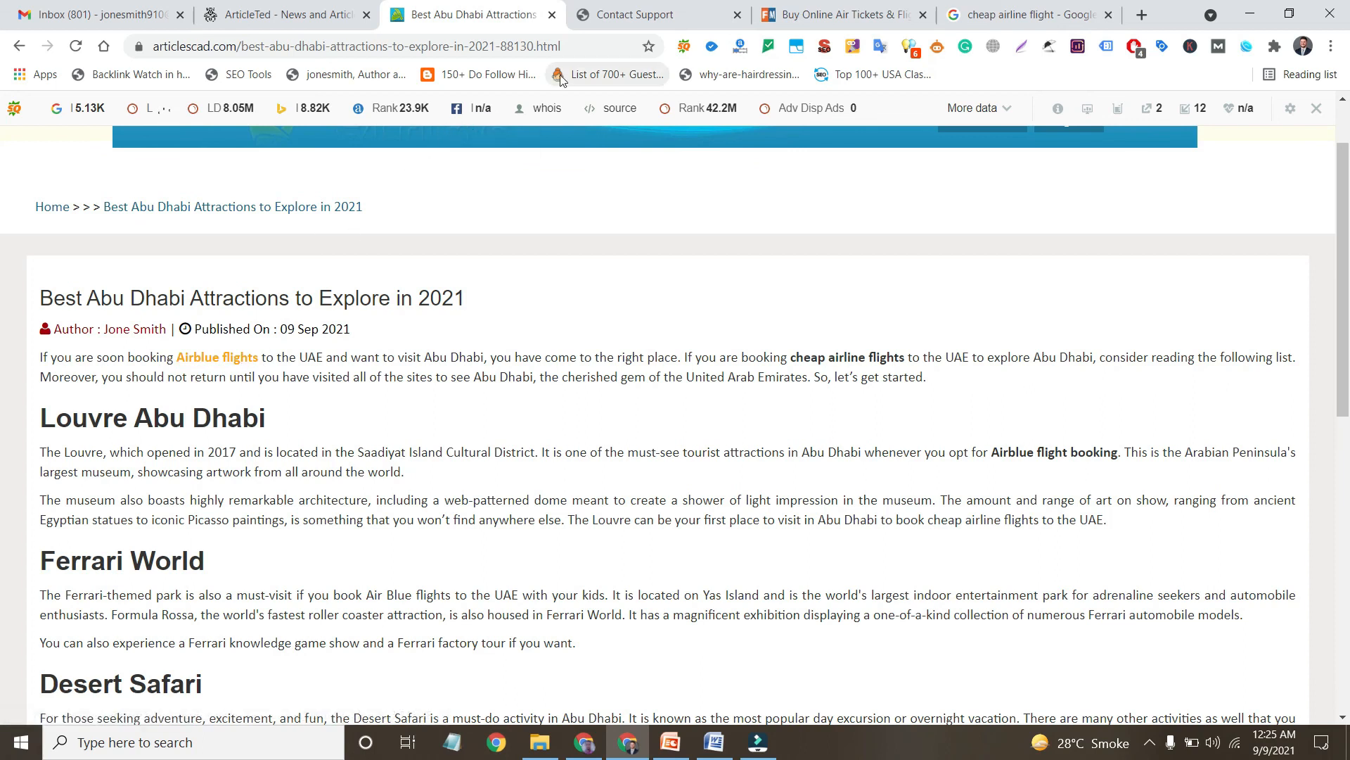
{"action": "left_click", "coordinate": [588, 55]}
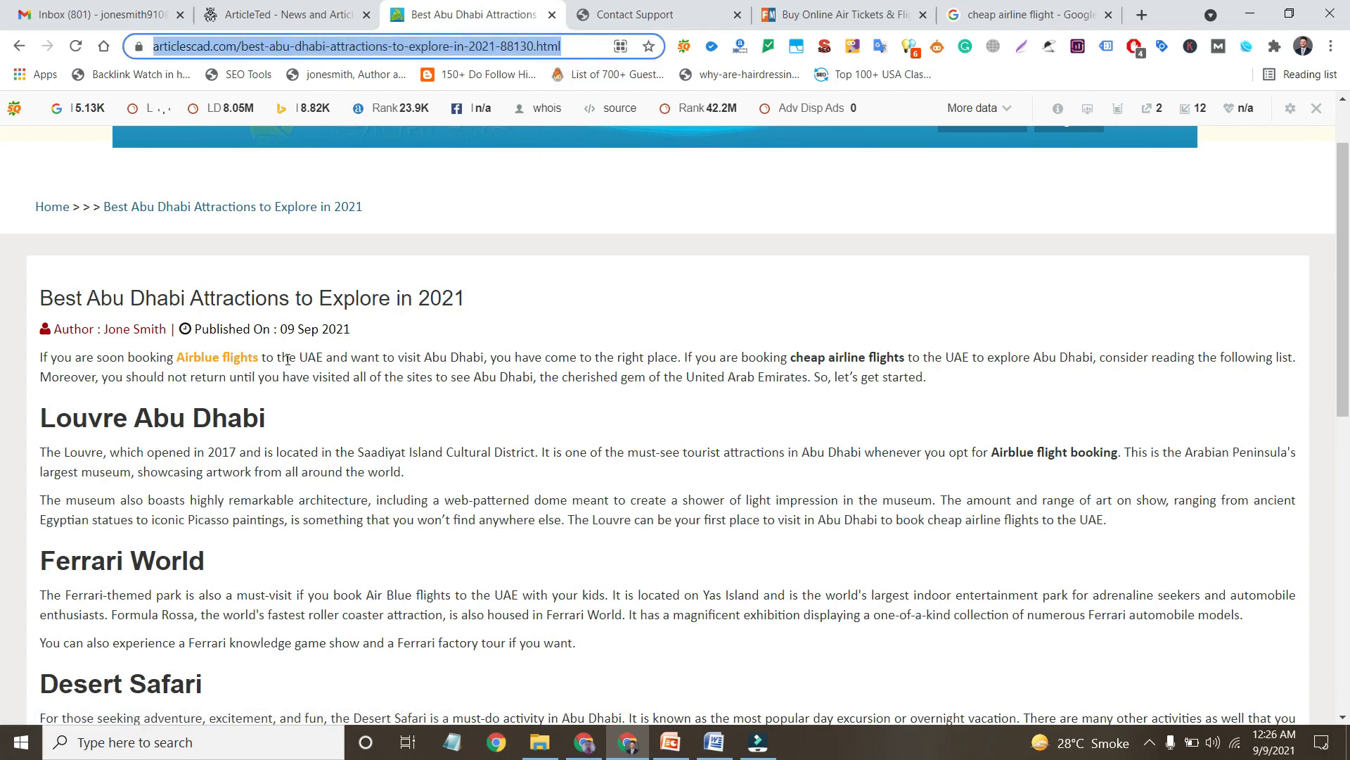
{"action": "scroll", "coordinate": [264, 362], "scroll_direction": "down", "scroll_amount": 6}
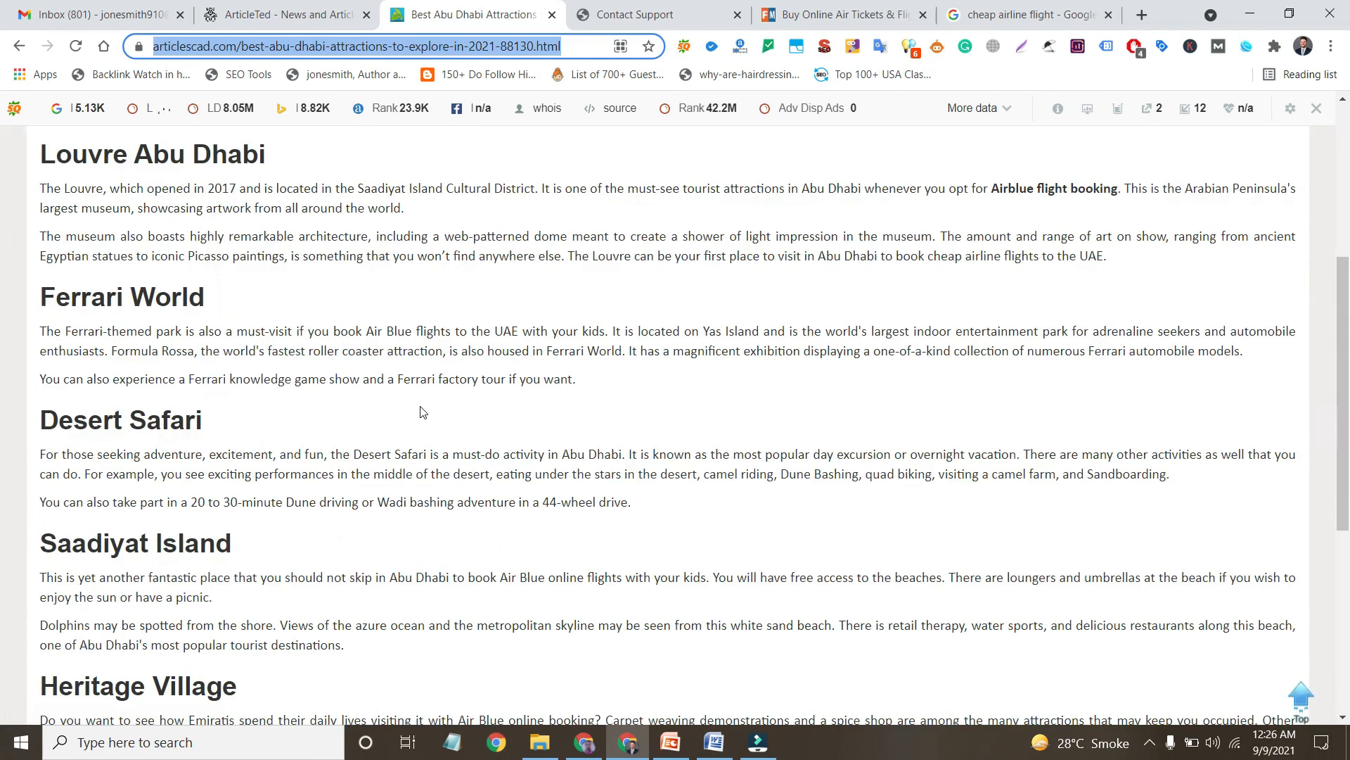
{"action": "scroll", "coordinate": [425, 409], "scroll_direction": "down", "scroll_amount": 4}
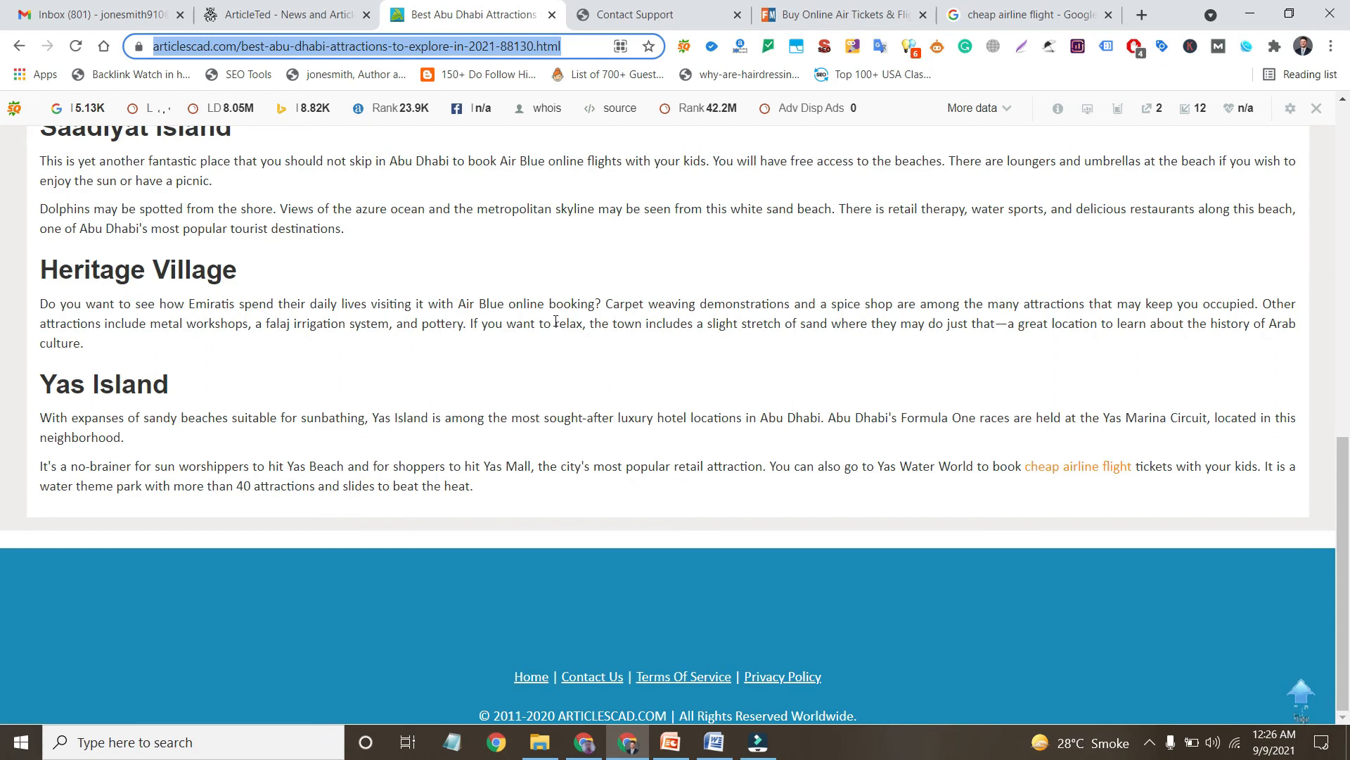
{"action": "scroll", "coordinate": [555, 321], "scroll_direction": "up", "scroll_amount": 5}
{"action": "scroll", "coordinate": [556, 321], "scroll_direction": "up", "scroll_amount": 5}
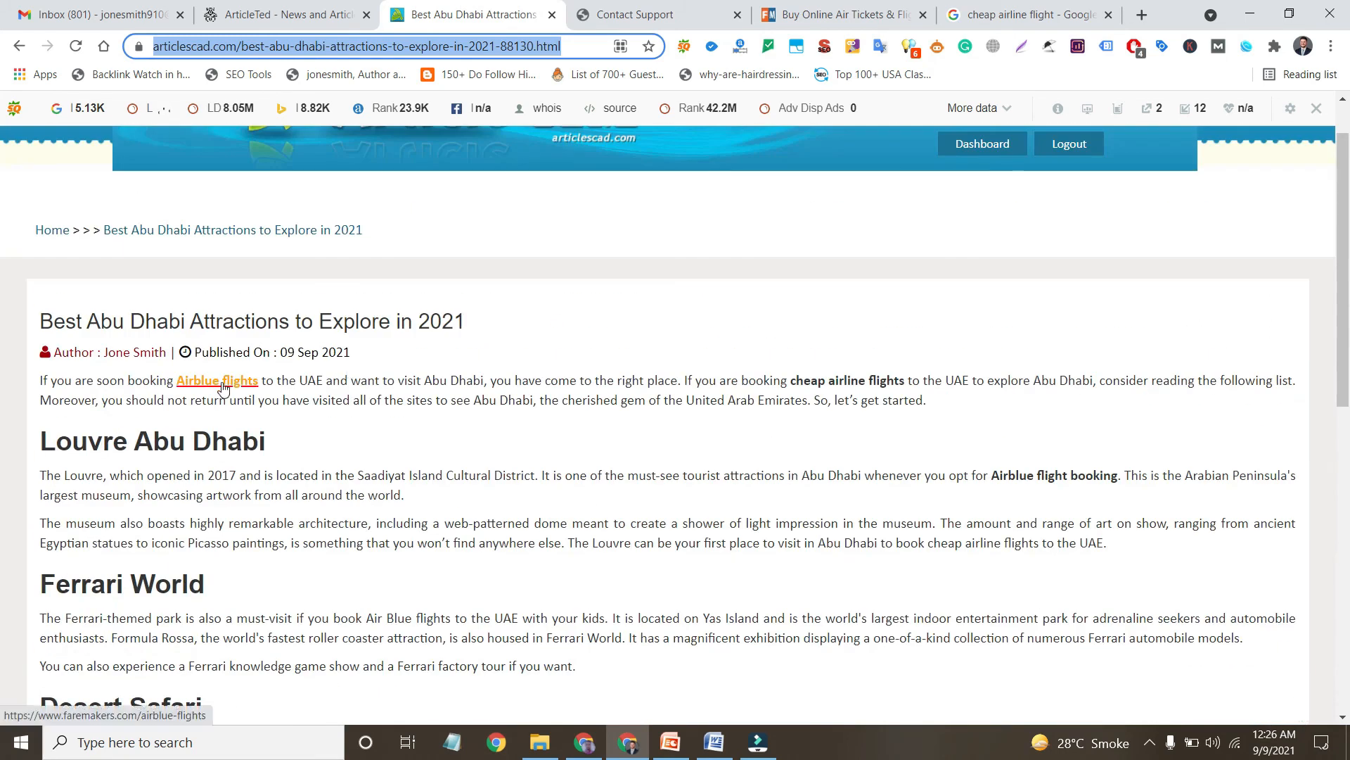